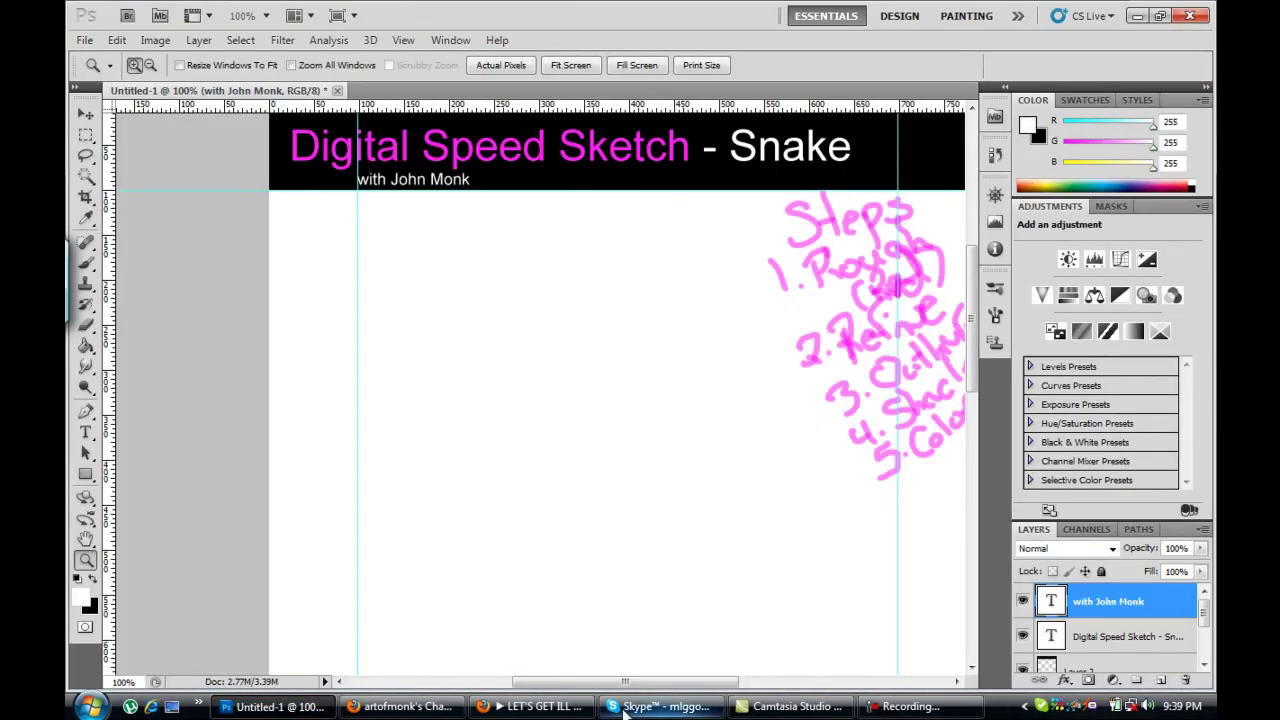
# Step: Add an empty Layer 3 above the 'Digital Speed Sketch - Snake' title layers
pyautogui.moveTo(625, 681); pyautogui.dragTo(656, 681)
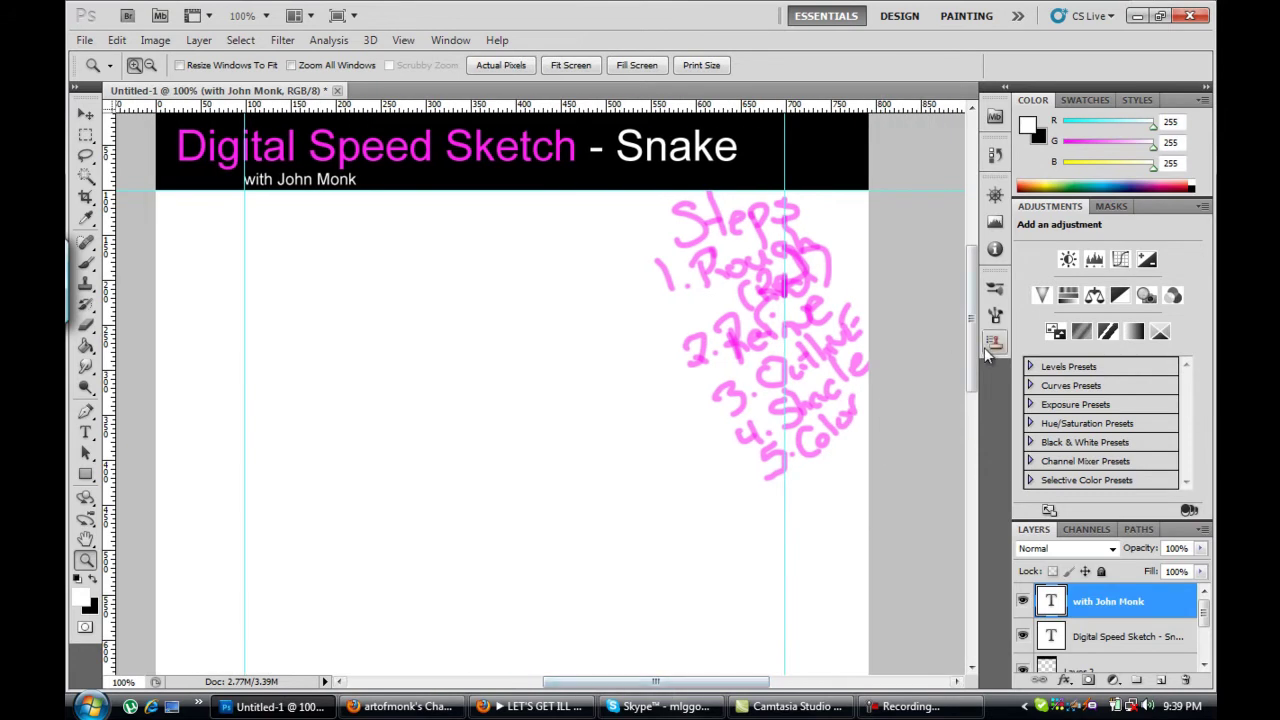
pyautogui.moveTo(975, 362)
pyautogui.mouseDown()
pyautogui.moveTo(985, 325)
pyautogui.moveTo(975, 376)
pyautogui.mouseUp()
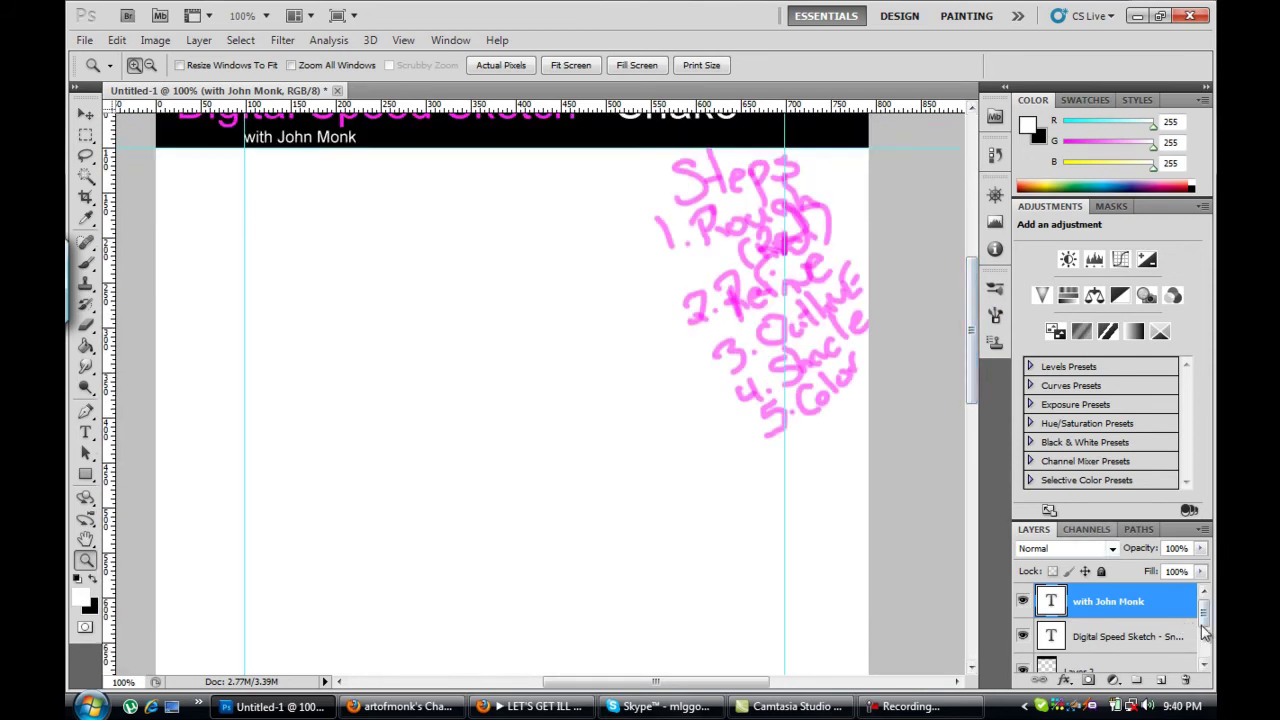
pyautogui.click(1161, 680)
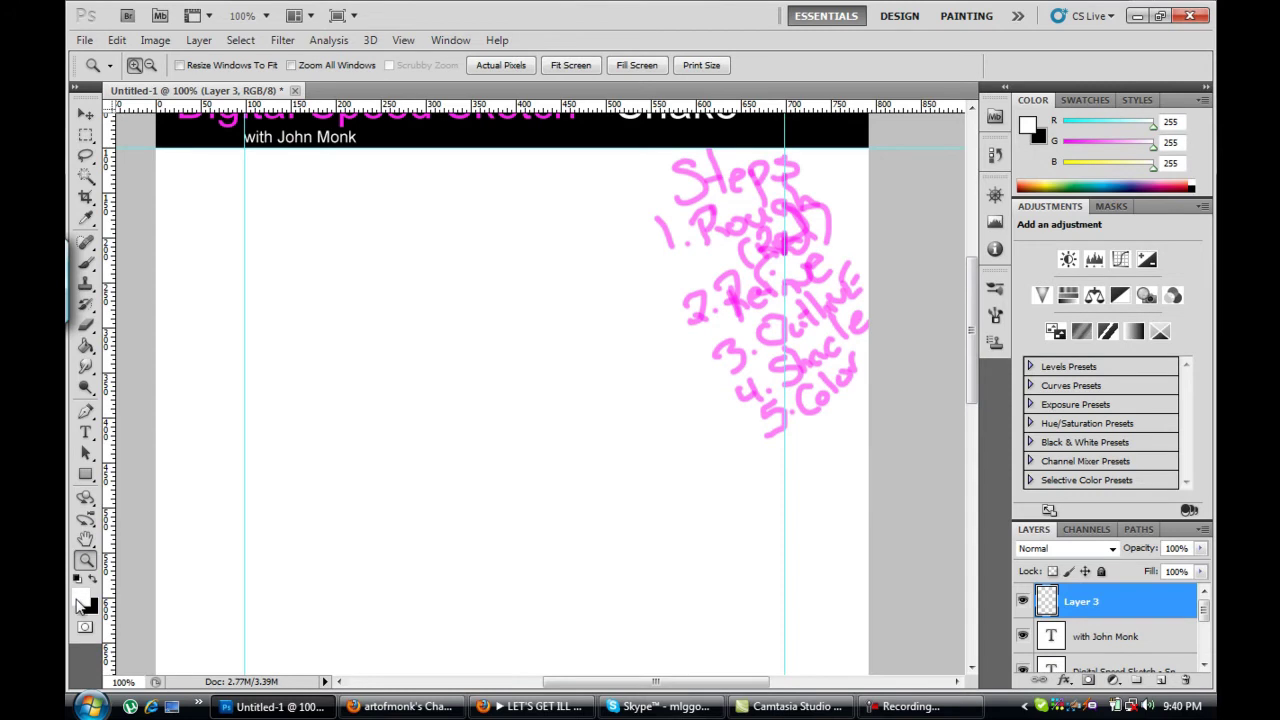
# Step: Set the foreground colour to red and select the Brush tool
pyautogui.click(79, 600)
pyautogui.click(603, 377)
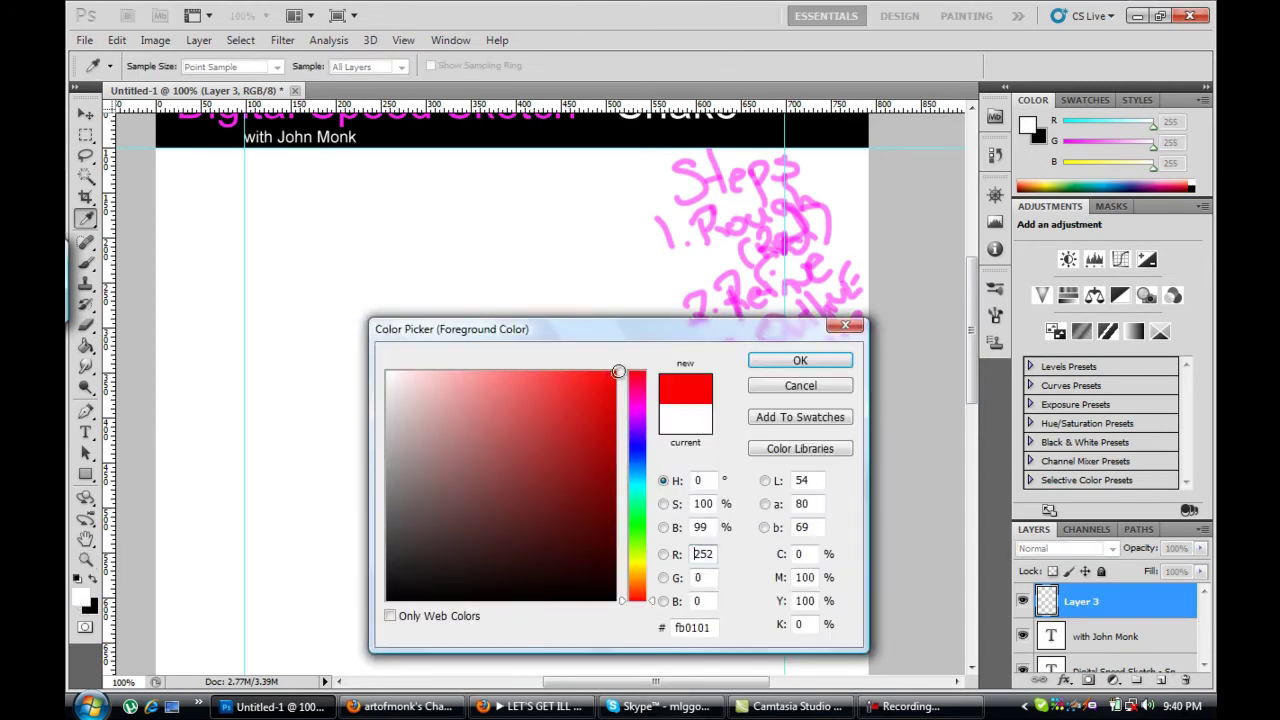
pyautogui.click(800, 362)
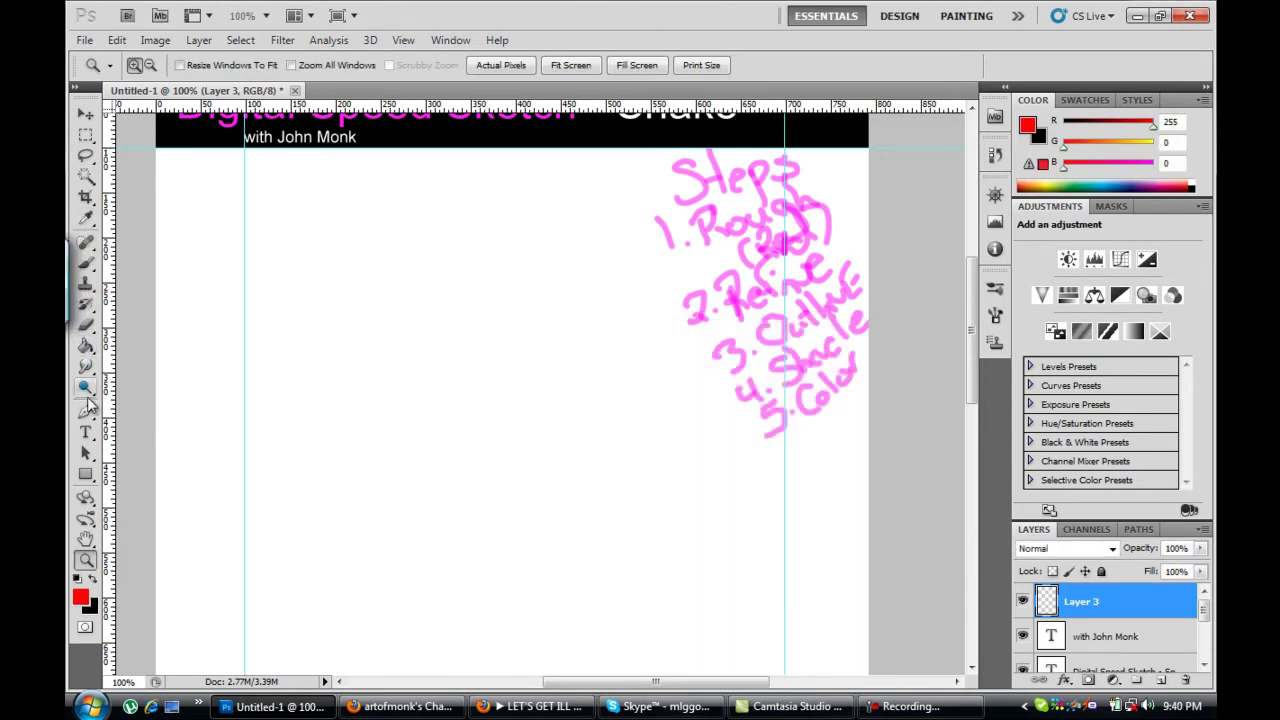
pyautogui.click(85, 262)
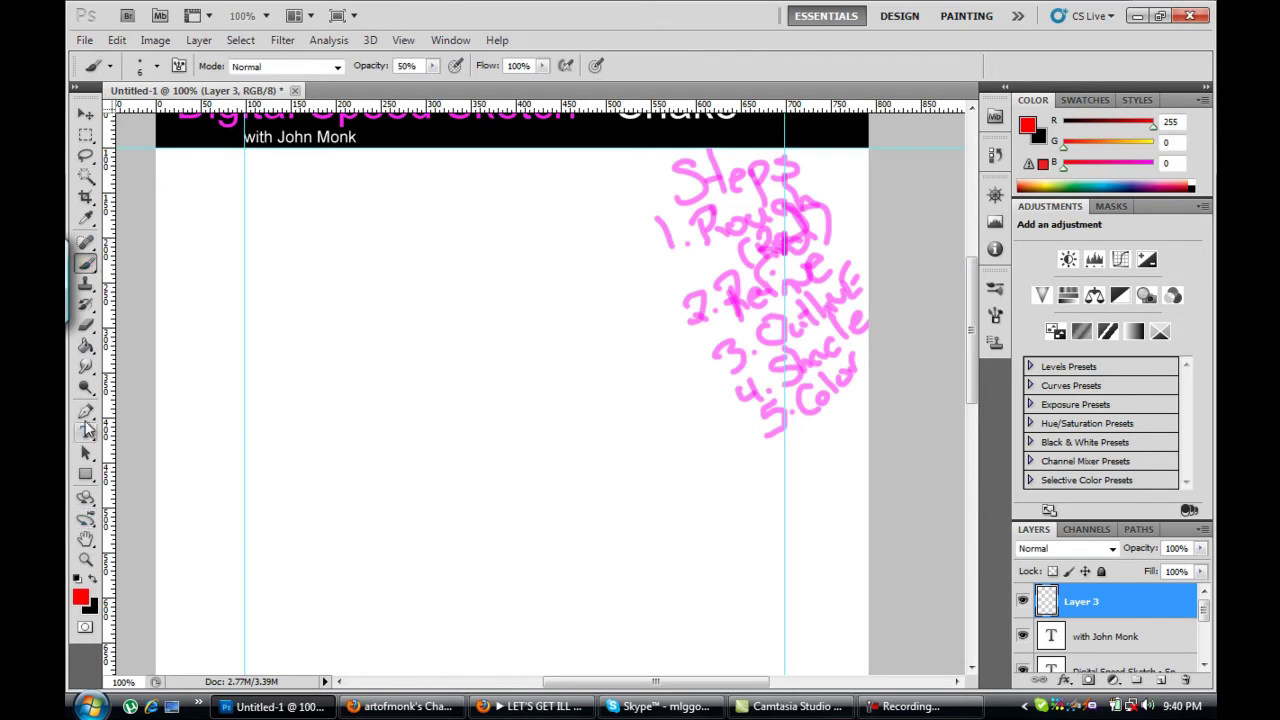
# Step: Zoom out to 50% to view the whole page, return to 66.7%, and reselect the Brush
pyautogui.click(85, 560)
pyautogui.rightClick(478, 434)
pyautogui.click(517, 531)
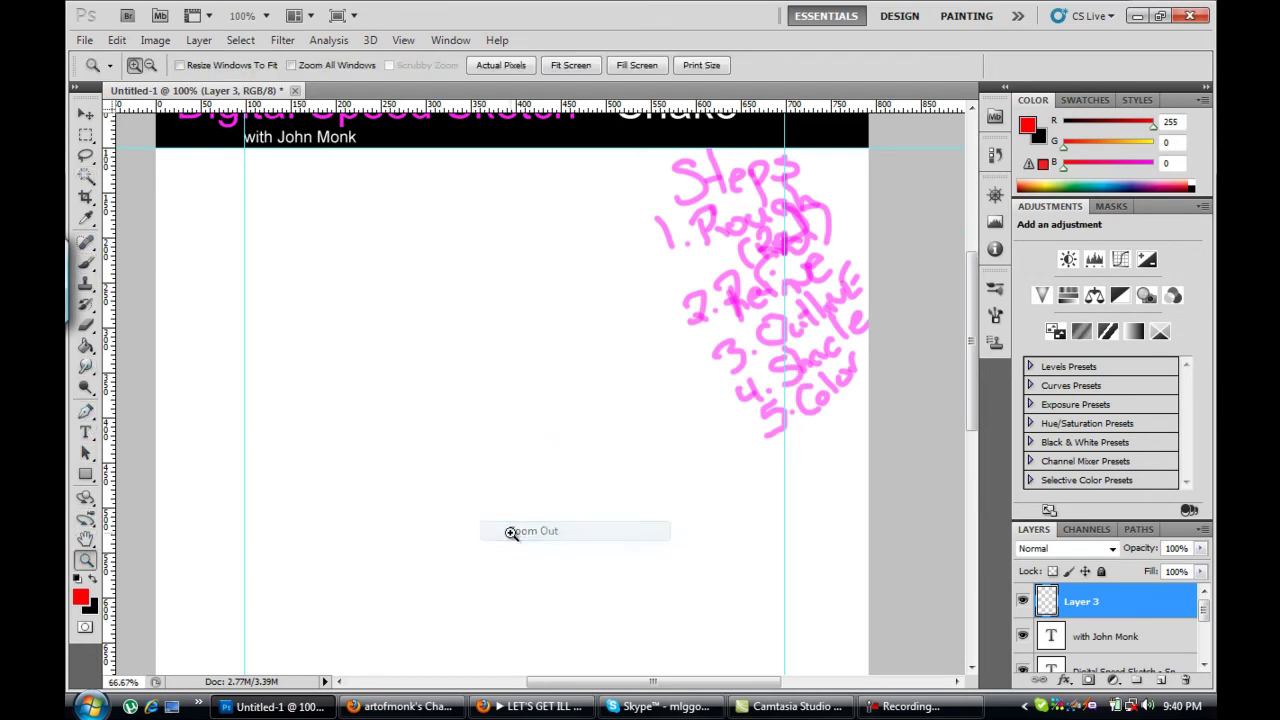
pyautogui.scroll(-3, 495, 504)
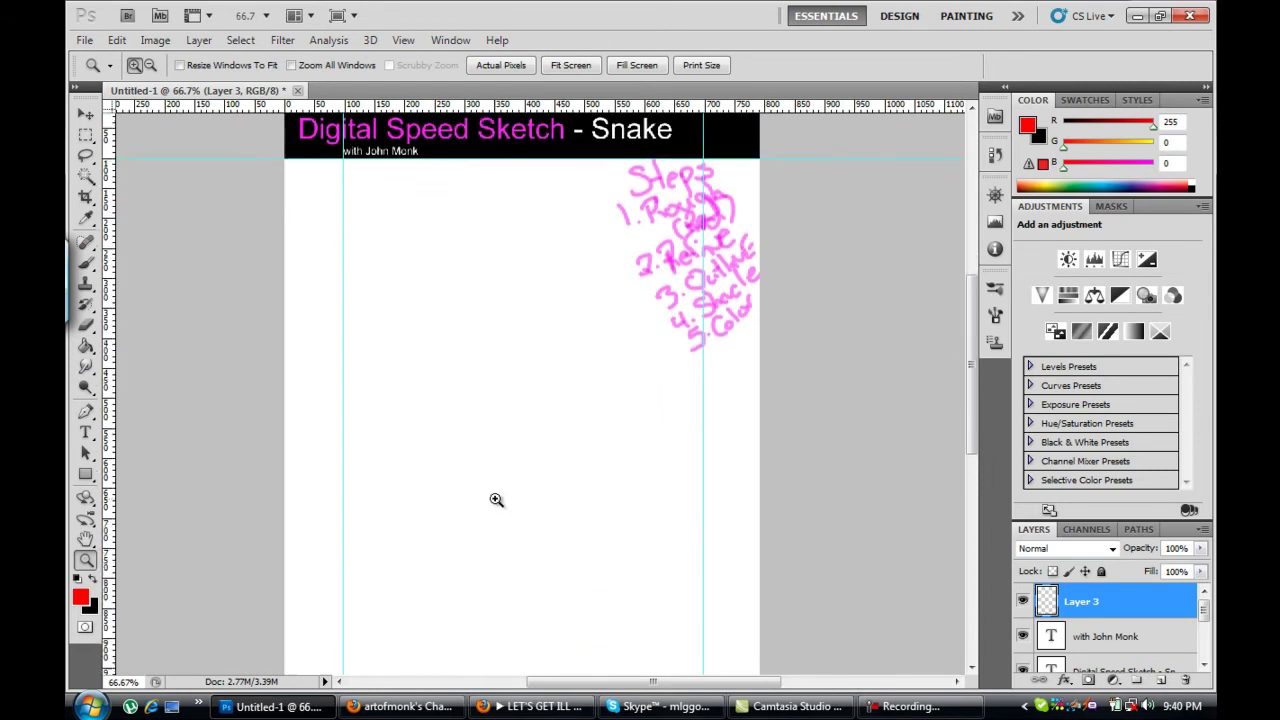
pyautogui.rightClick(495, 504)
pyautogui.click(540, 598)
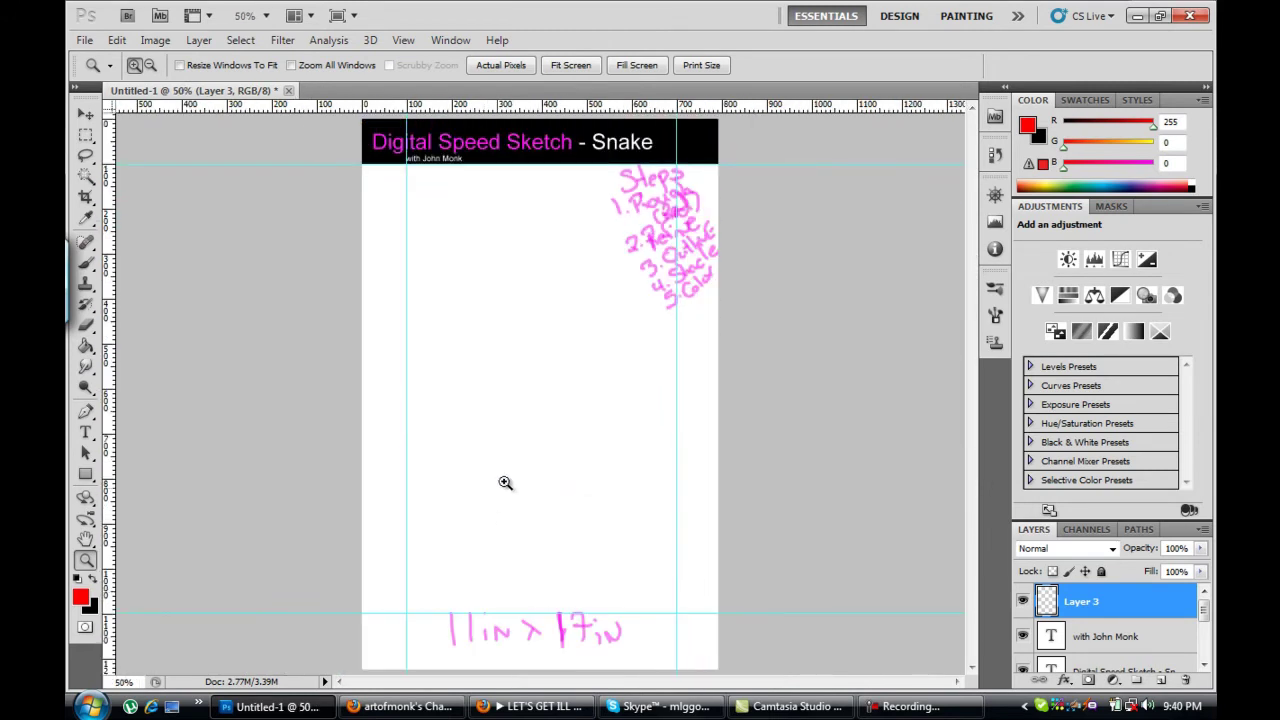
pyautogui.click(506, 480)
pyautogui.scroll(1, 506, 472)
pyautogui.scroll(1, 506, 472)
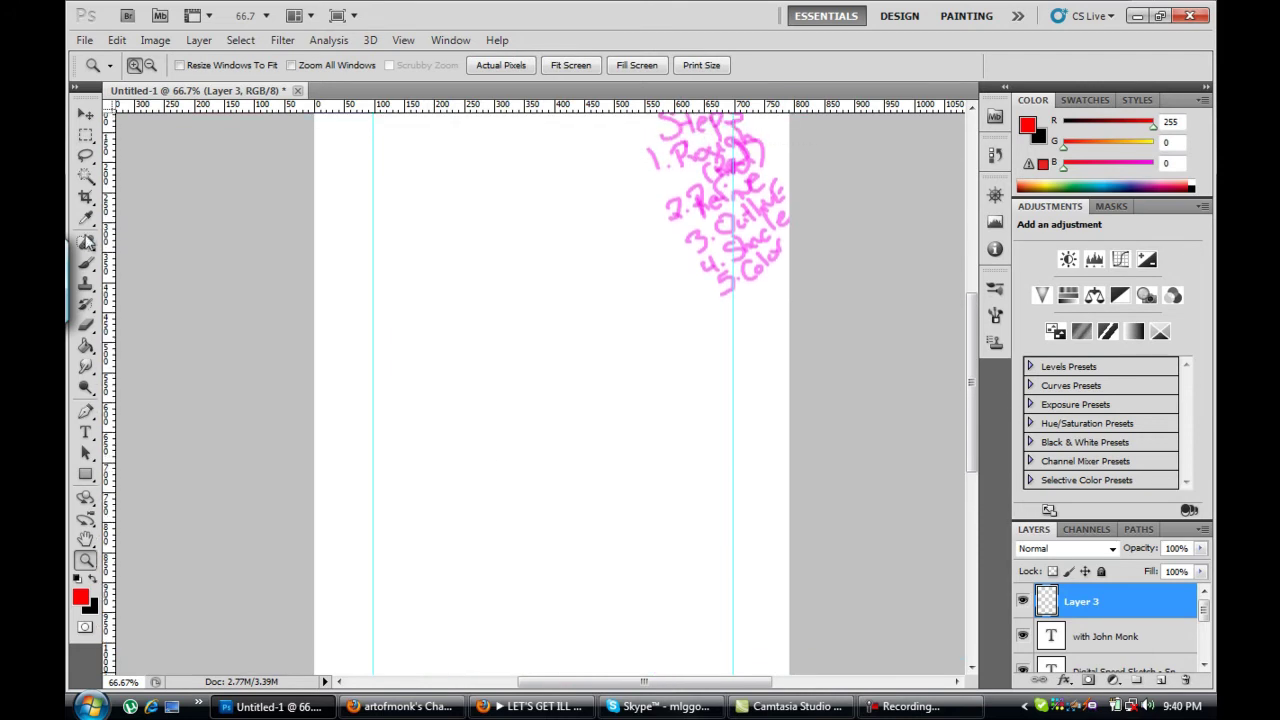
pyautogui.click(85, 262)
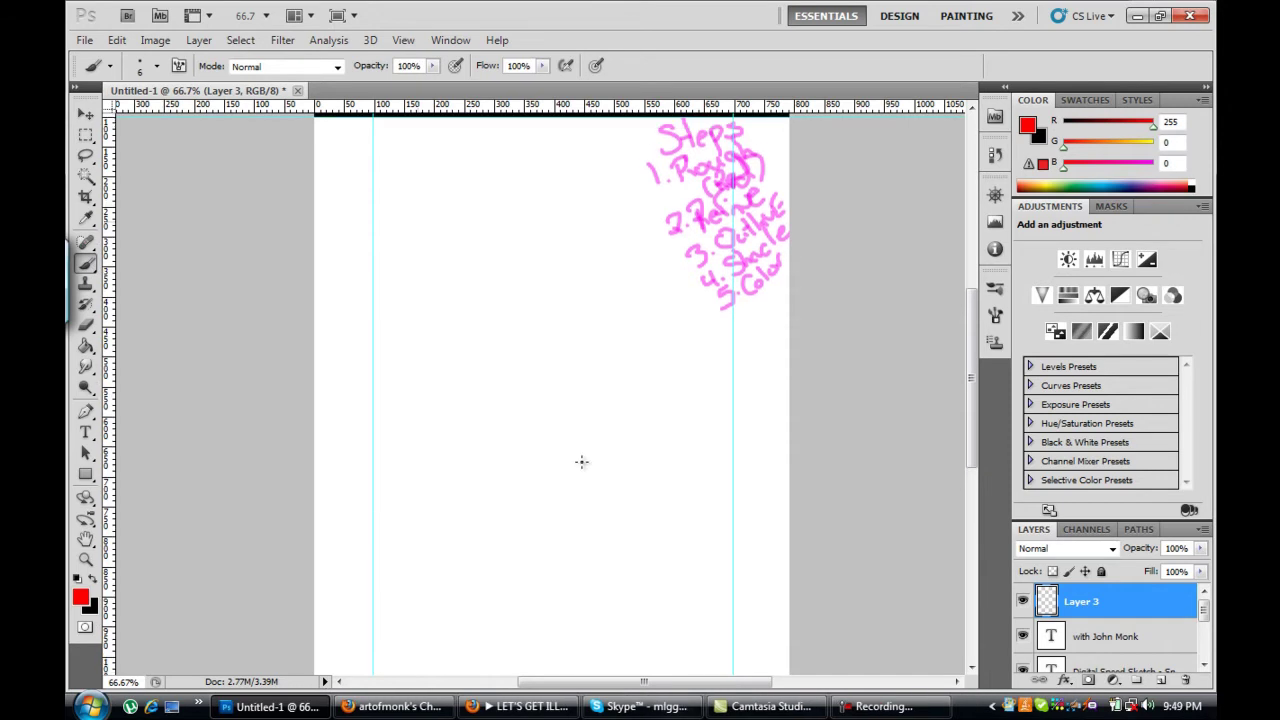
# Step: Rough out the snake's head and looping neck and body in red, undoing one stray stroke
pyautogui.moveTo(482, 262)
pyautogui.mouseDown()
pyautogui.moveTo(545, 216)
pyautogui.moveTo(555, 320)
pyautogui.moveTo(483, 370)
pyautogui.mouseUp()
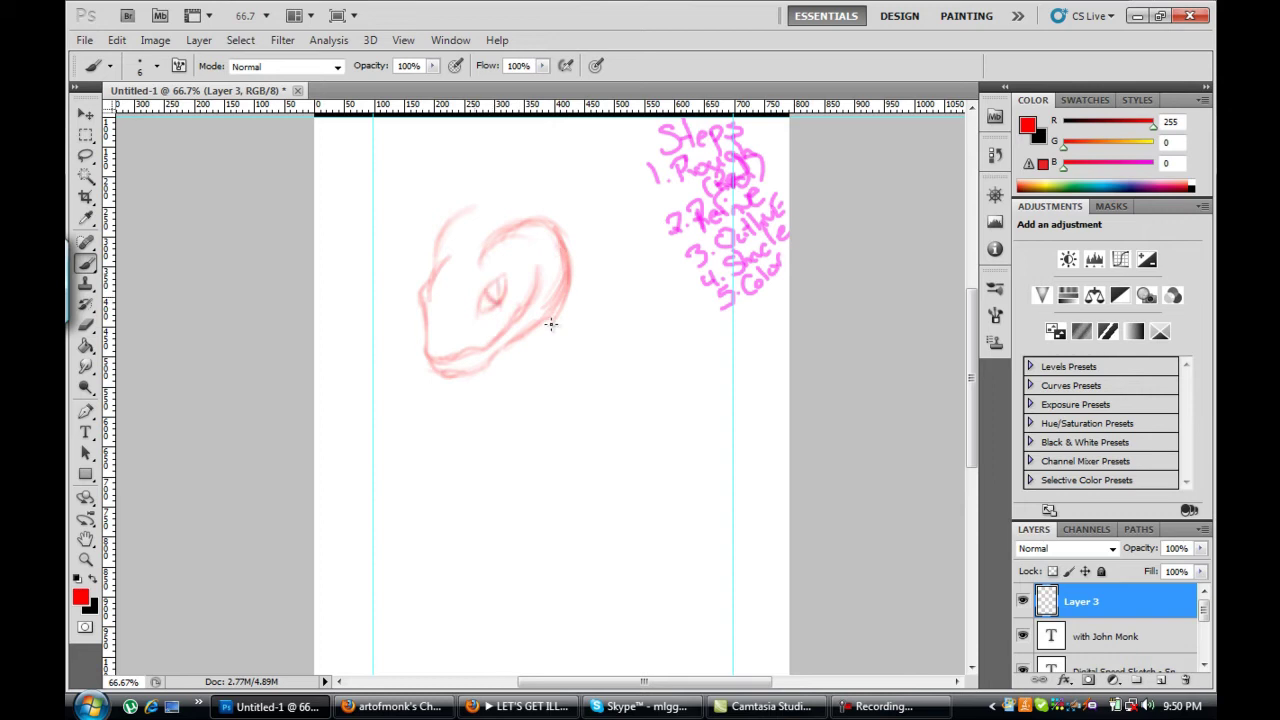
pyautogui.moveTo(512, 198); pyautogui.dragTo(597, 145)
pyautogui.moveTo(452, 176)
pyautogui.mouseDown()
pyautogui.moveTo(584, 140)
pyautogui.moveTo(502, 130)
pyautogui.moveTo(416, 266)
pyautogui.moveTo(634, 323)
pyautogui.mouseUp()
pyautogui.moveTo(440, 374); pyautogui.dragTo(473, 362)
pyautogui.moveTo(634, 324); pyautogui.dragTo(680, 400)
pyautogui.moveTo(650, 468); pyautogui.dragTo(560, 484)
pyautogui.moveTo(655, 338); pyautogui.dragTo(640, 478)
pyautogui.moveTo(488, 370)
pyautogui.mouseDown()
pyautogui.moveTo(640, 482)
pyautogui.moveTo(684, 350)
pyautogui.mouseUp()
pyautogui.moveTo(438, 371)
pyautogui.mouseDown()
pyautogui.moveTo(390, 430)
pyautogui.moveTo(400, 440)
pyautogui.mouseUp()
pyautogui.moveTo(390, 380)
pyautogui.mouseDown()
pyautogui.moveTo(500, 476)
pyautogui.moveTo(521, 467)
pyautogui.mouseUp()
pyautogui.hotkey('ctrl', 'alt', 'z')
pyautogui.hotkey('ctrl', 'alt', 'z')
pyautogui.hotkey('ctrl', 'alt', 'z')
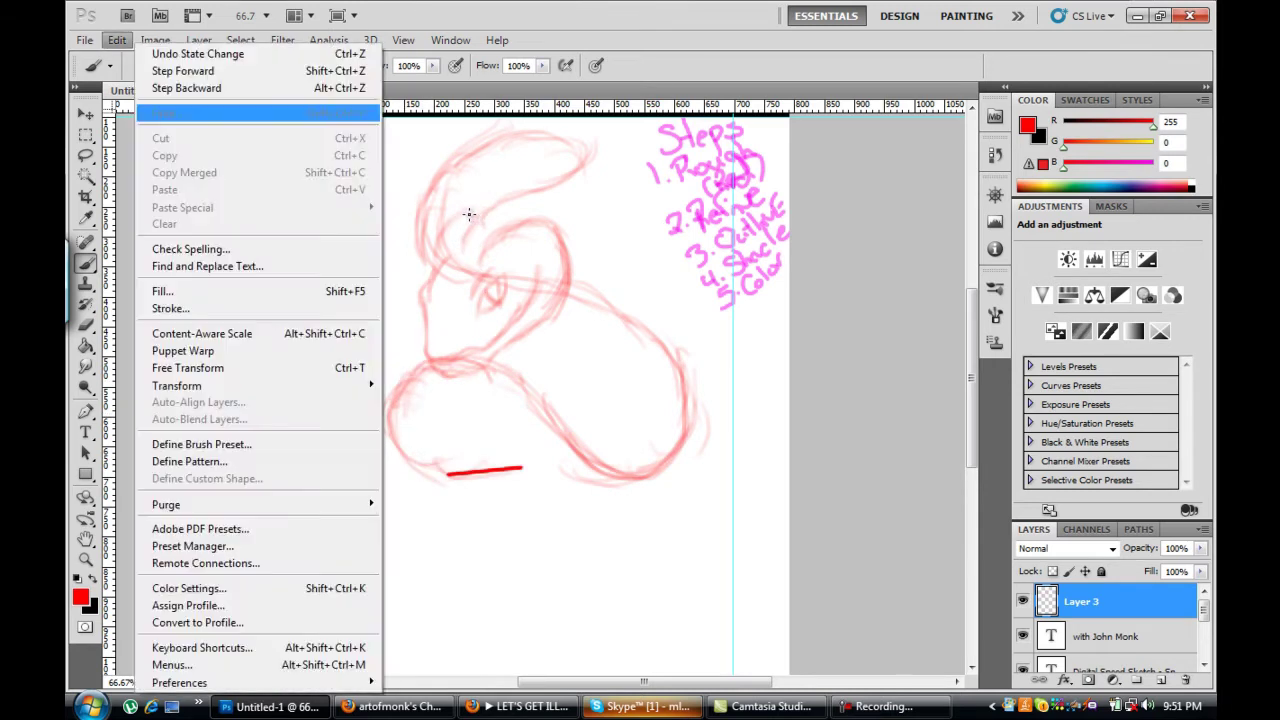
# Step: Sketch the wavy tail below the body and the strokes at its bottom
pyautogui.moveTo(490, 466)
pyautogui.mouseDown()
pyautogui.moveTo(562, 505)
pyautogui.moveTo(540, 572)
pyautogui.mouseUp()
pyautogui.moveTo(575, 455); pyautogui.dragTo(552, 565)
pyautogui.moveTo(560, 520); pyautogui.dragTo(505, 650)
pyautogui.moveTo(575, 458)
pyautogui.mouseDown()
pyautogui.moveTo(485, 645)
pyautogui.moveTo(510, 545)
pyautogui.mouseUp()
pyautogui.moveTo(565, 480); pyautogui.dragTo(540, 552)
pyautogui.moveTo(485, 600); pyautogui.dragTo(570, 655)
pyautogui.moveTo(665, 605); pyautogui.dragTo(660, 660)
pyautogui.moveTo(700, 594); pyautogui.dragTo(658, 655)
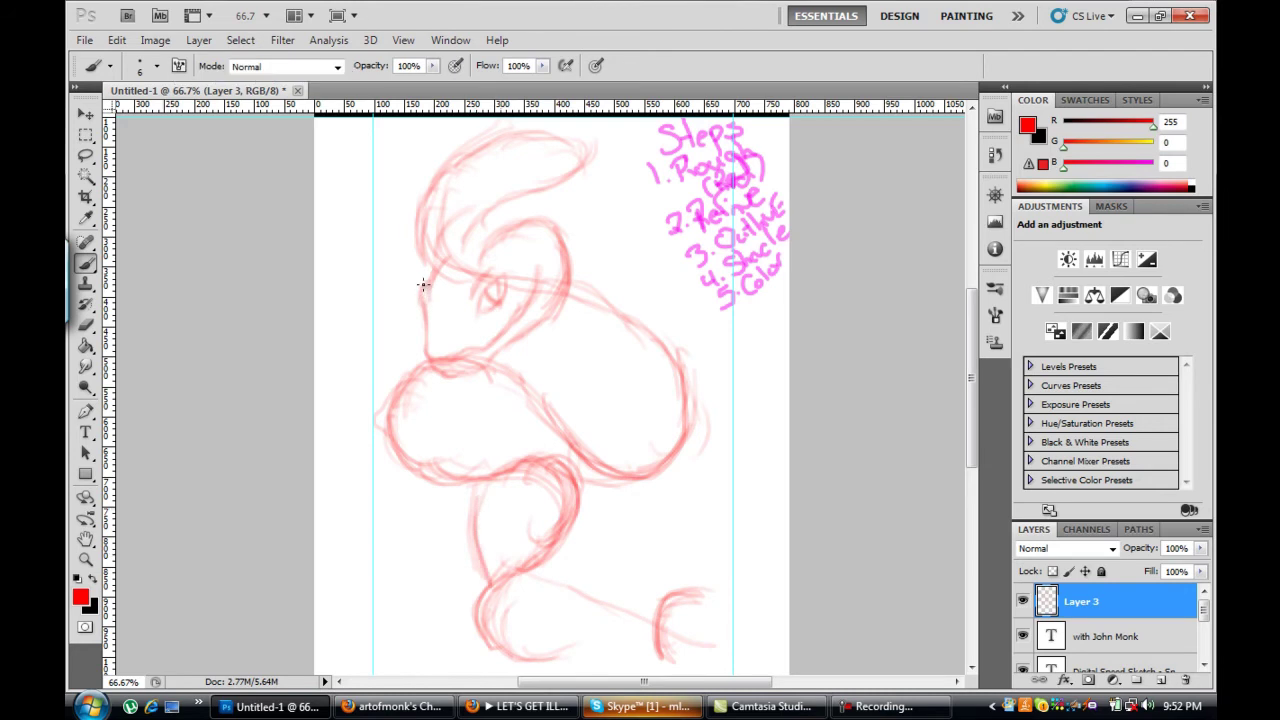
# Step: Sketch the right side of the head and body and the lower tail loop
pyautogui.moveTo(570, 272)
pyautogui.mouseDown()
pyautogui.moveTo(628, 350)
pyautogui.moveTo(500, 525)
pyautogui.mouseUp()
pyautogui.moveTo(598, 390); pyautogui.dragTo(475, 545)
pyautogui.moveTo(562, 270)
pyautogui.mouseDown()
pyautogui.moveTo(618, 418)
pyautogui.moveTo(488, 500)
pyautogui.mouseUp()
pyautogui.moveTo(502, 588); pyautogui.dragTo(545, 608)
pyautogui.moveTo(505, 490)
pyautogui.mouseDown()
pyautogui.moveTo(475, 610)
pyautogui.moveTo(635, 645)
pyautogui.mouseUp()
pyautogui.moveTo(520, 600); pyautogui.dragTo(745, 632)
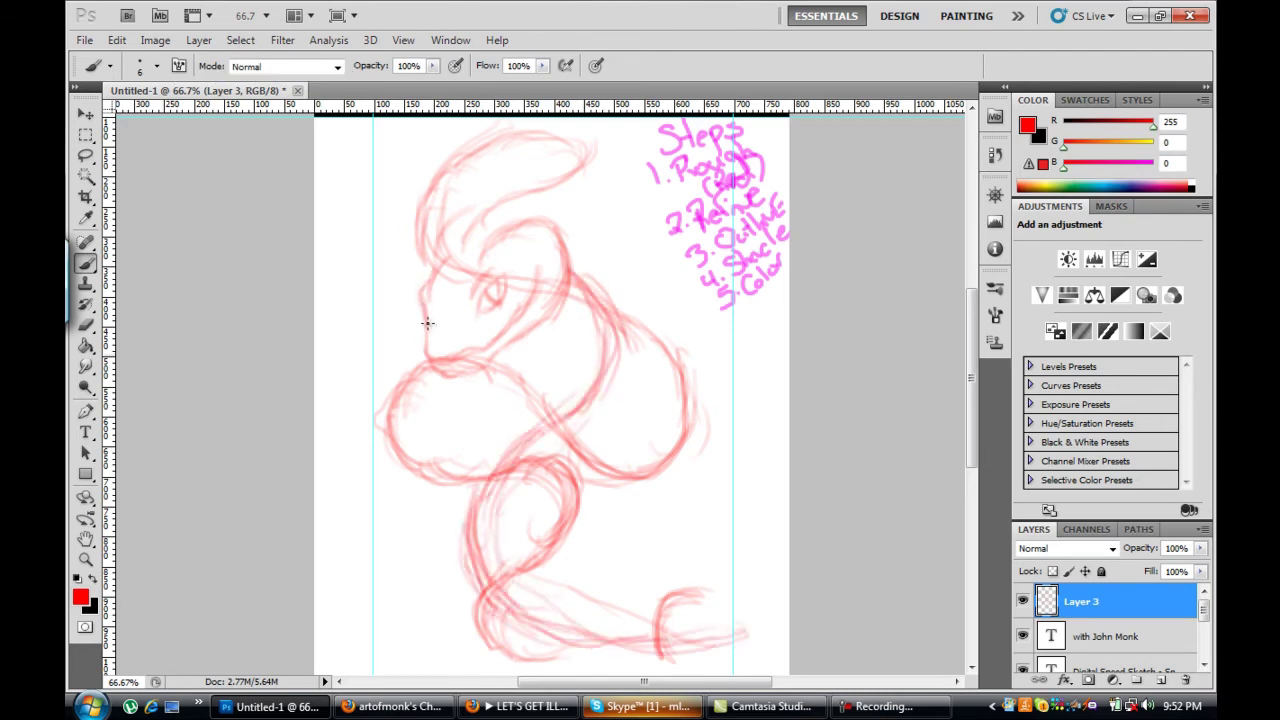
# Step: Sketch a leaf-shaped frill right of the head and ear-like frills on its left
pyautogui.moveTo(383, 128); pyautogui.dragTo(430, 205)
pyautogui.moveTo(611, 288)
pyautogui.mouseDown()
pyautogui.moveTo(640, 198)
pyautogui.moveTo(620, 286)
pyautogui.moveTo(712, 245)
pyautogui.moveTo(612, 295)
pyautogui.mouseUp()
pyautogui.moveTo(430, 270)
pyautogui.mouseDown()
pyautogui.moveTo(372, 300)
pyautogui.moveTo(352, 345)
pyautogui.mouseUp()
pyautogui.moveTo(430, 298); pyautogui.dragTo(350, 345)
pyautogui.moveTo(432, 262); pyautogui.dragTo(317, 303)
pyautogui.moveTo(436, 234)
pyautogui.mouseDown()
pyautogui.moveTo(330, 282)
pyautogui.moveTo(398, 282)
pyautogui.mouseUp()
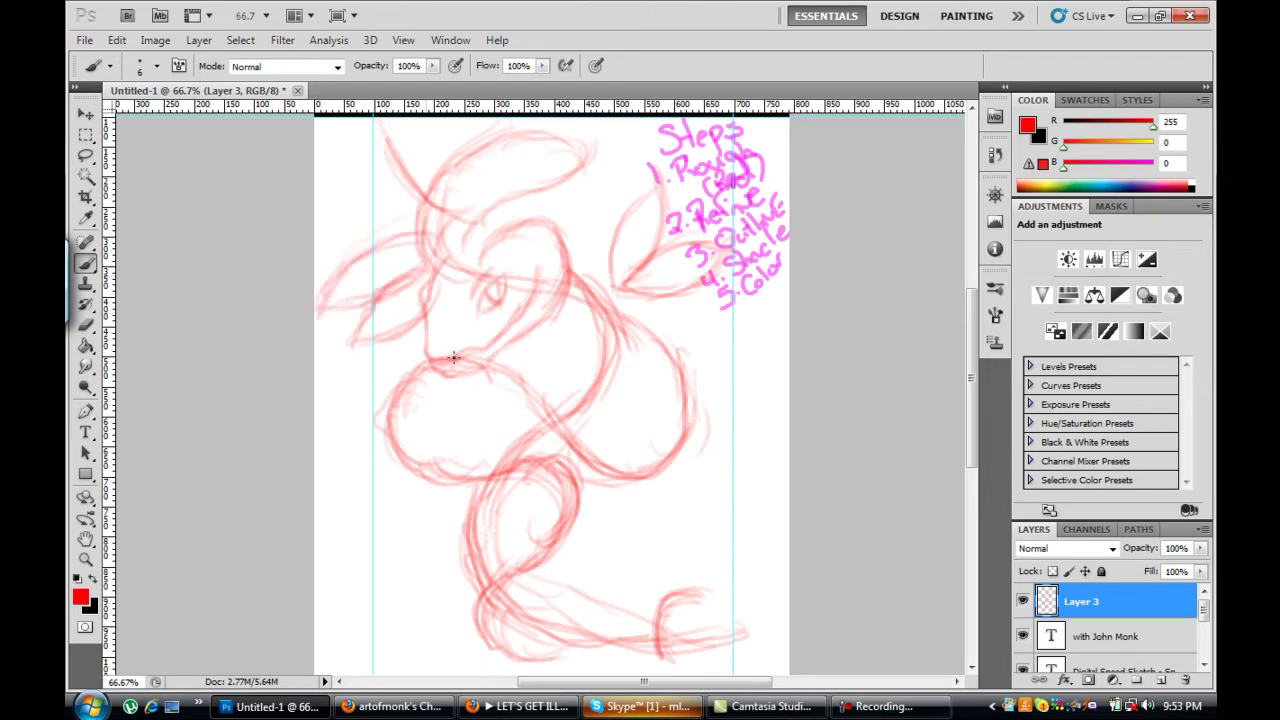
pyautogui.moveTo(418, 230); pyautogui.dragTo(344, 258)
pyautogui.moveTo(416, 206)
pyautogui.mouseDown()
pyautogui.moveTo(338, 220)
pyautogui.moveTo(358, 216)
pyautogui.mouseUp()
# Step: Add strokes along the lower body's left side and detail strokes inside the body
pyautogui.moveTo(570, 415)
pyautogui.mouseDown()
pyautogui.moveTo(436, 505)
pyautogui.moveTo(420, 640)
pyautogui.mouseUp()
pyautogui.moveTo(478, 482); pyautogui.dragTo(418, 640)
pyautogui.moveTo(412, 392)
pyautogui.mouseDown()
pyautogui.moveTo(440, 505)
pyautogui.moveTo(462, 480)
pyautogui.mouseUp()
pyautogui.moveTo(480, 410); pyautogui.dragTo(455, 505)
pyautogui.moveTo(505, 372); pyautogui.dragTo(468, 468)
pyautogui.moveTo(506, 414); pyautogui.dragTo(478, 506)
pyautogui.moveTo(486, 418); pyautogui.dragTo(456, 498)
pyautogui.moveTo(498, 386); pyautogui.dragTo(446, 446)
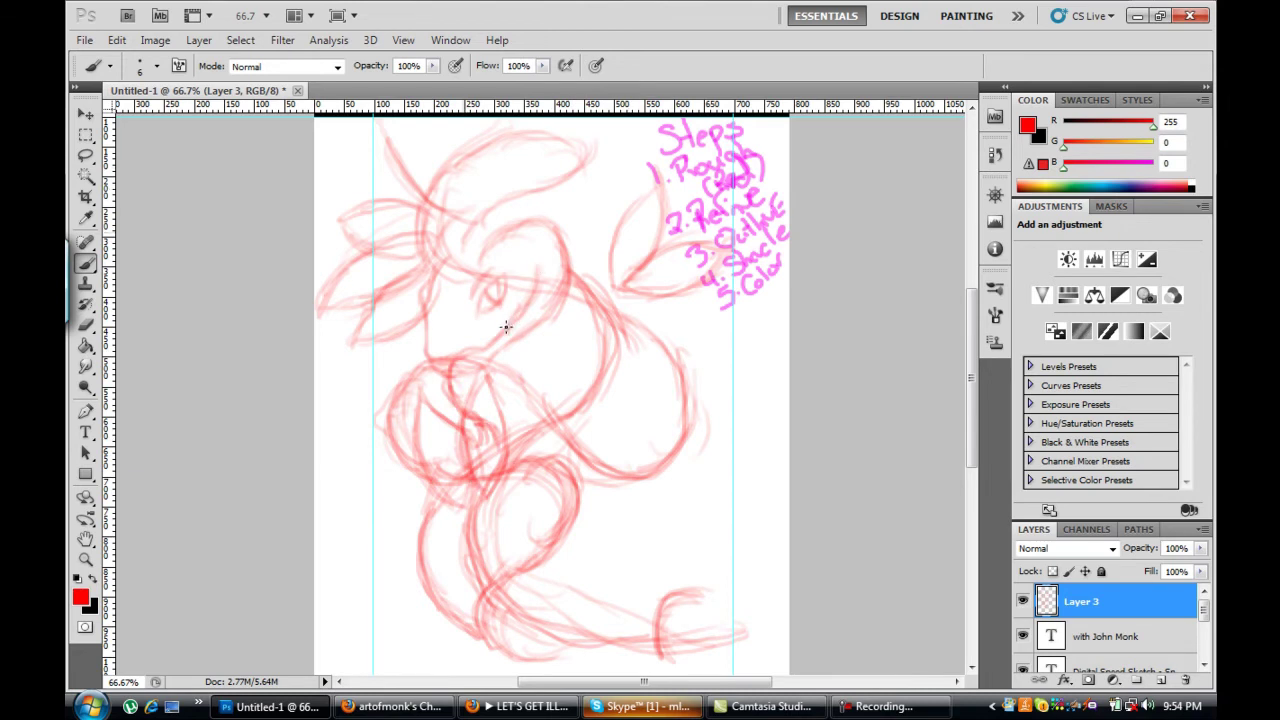
# Step: Add Layer 4, zoom in on the head, and set a blue foreground with a 4 px brush
pyautogui.hotkey('ctrl', 'shift', 'alt', 'n')
pyautogui.hotkey('ctrl', '+')
pyautogui.hotkey('ctrl', '+')
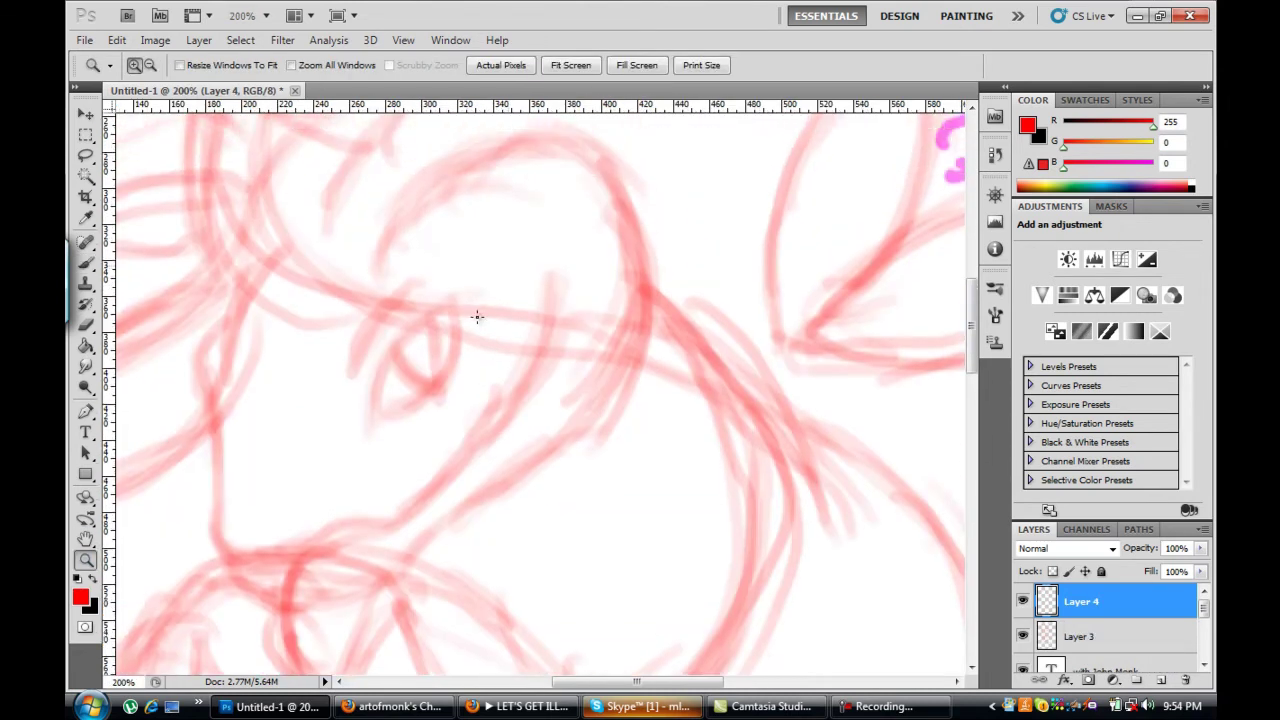
pyautogui.click(80, 597)
pyautogui.press('Return')
pyautogui.write('b')
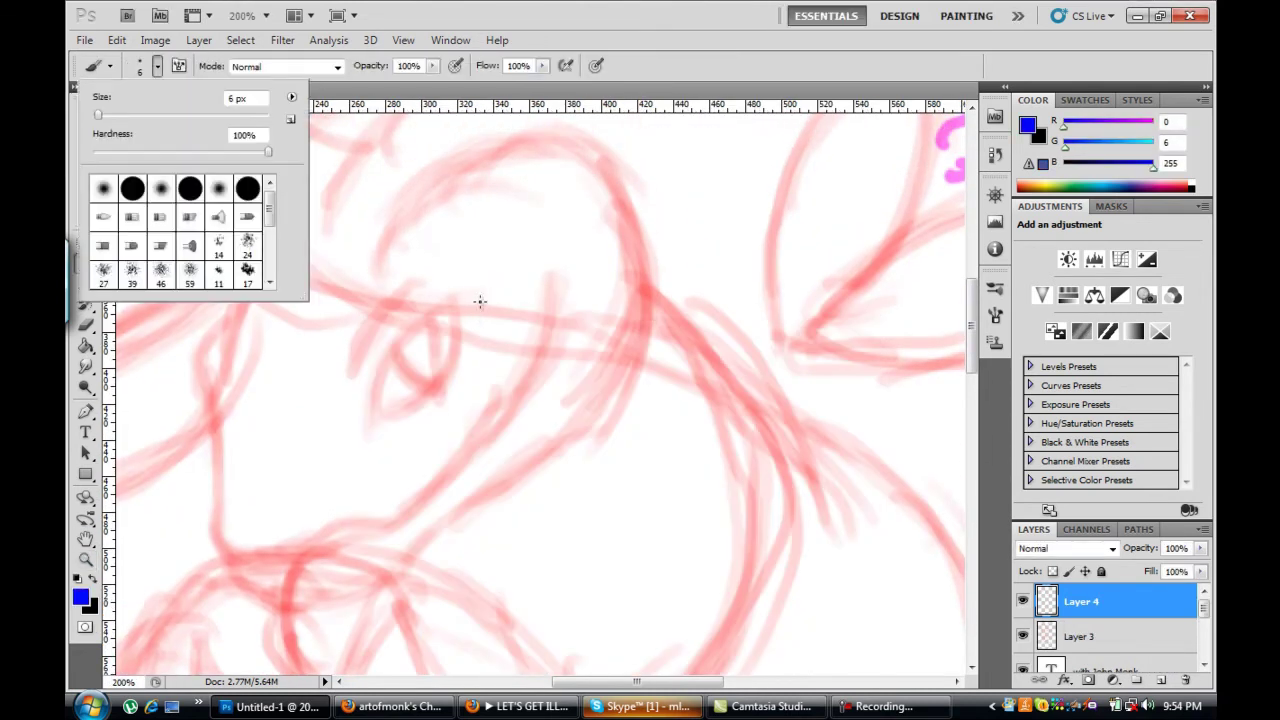
pyautogui.write('4')
pyautogui.press('Return')
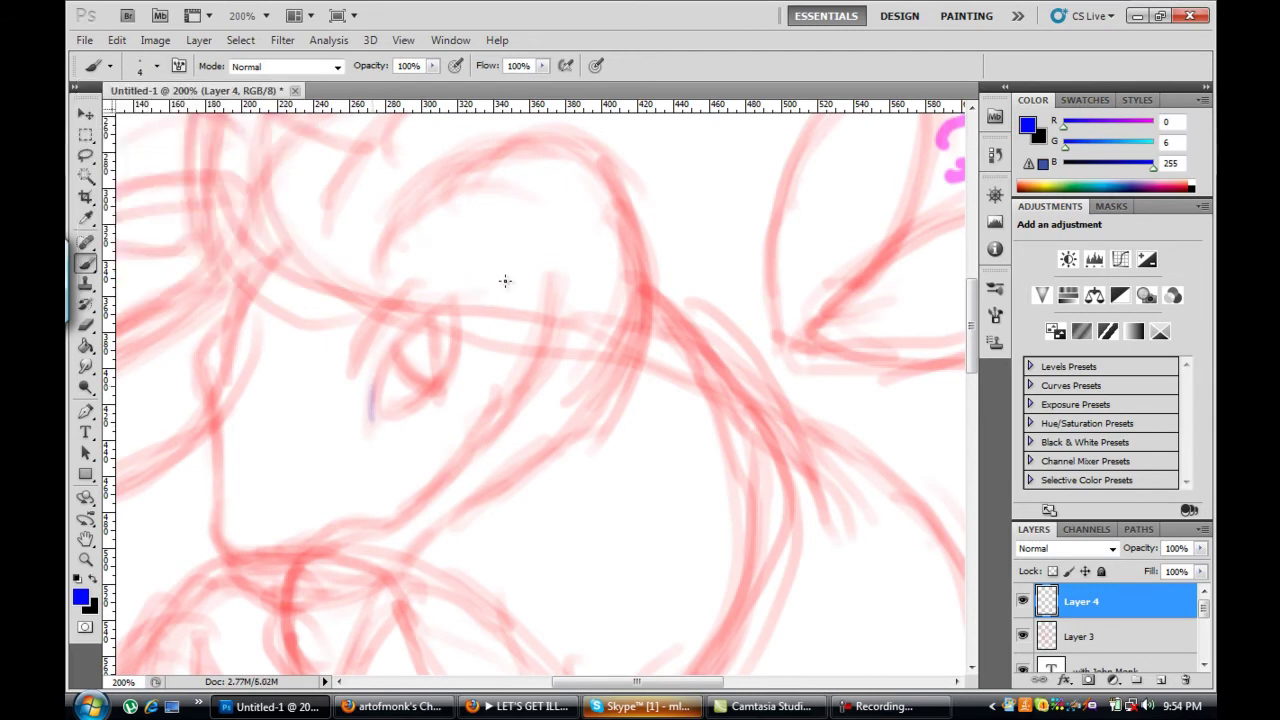
# Step: Trace the snake's upper and lower eyelids and the face around the eye in blue
pyautogui.moveTo(482, 312); pyautogui.dragTo(484, 307)
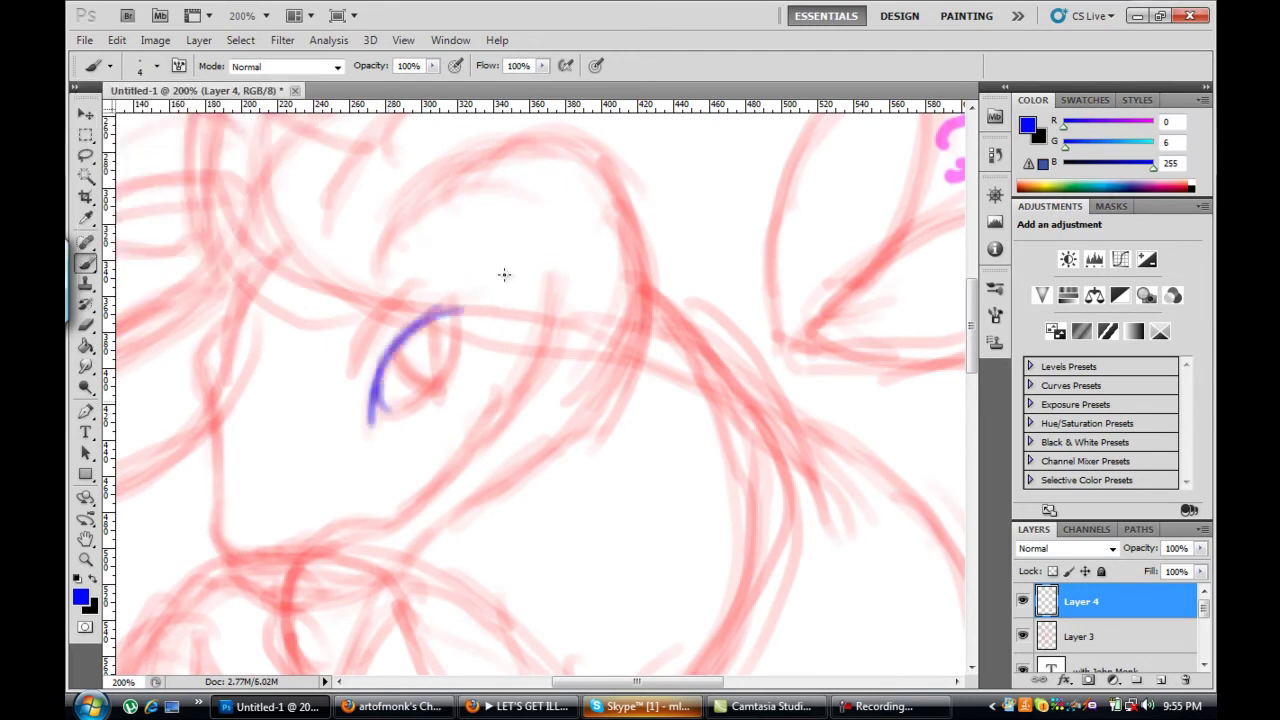
pyautogui.moveTo(398, 410); pyautogui.dragTo(452, 356)
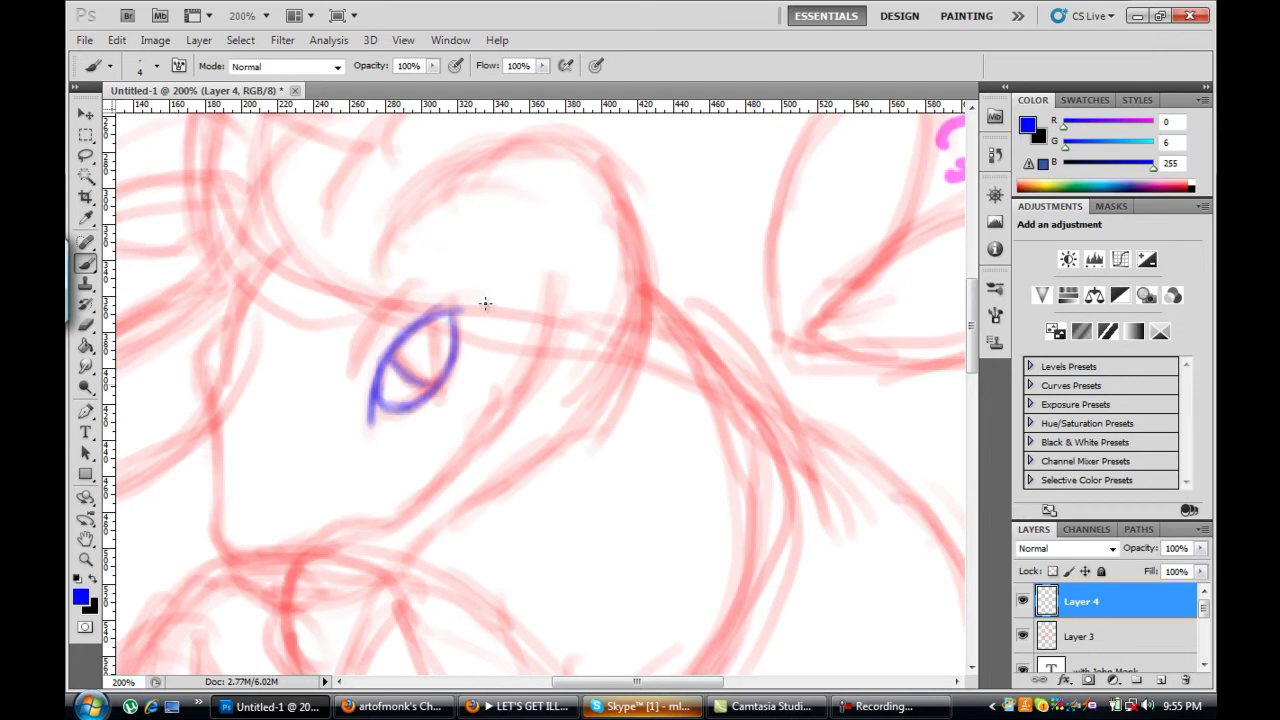
pyautogui.moveTo(364, 316); pyautogui.dragTo(348, 380)
pyautogui.moveTo(398, 292); pyautogui.dragTo(342, 382)
pyautogui.moveTo(482, 404)
pyautogui.mouseDown()
pyautogui.moveTo(545, 345)
pyautogui.moveTo(549, 288)
pyautogui.mouseUp()
pyautogui.moveTo(508, 404); pyautogui.dragTo(450, 464)
# Step: Trace the jawline, the top and right outline of the head, and shade the iris
pyautogui.moveTo(340, 545)
pyautogui.mouseDown()
pyautogui.moveTo(390, 530)
pyautogui.moveTo(440, 466)
pyautogui.moveTo(506, 420)
pyautogui.mouseUp()
pyautogui.moveTo(345, 541)
pyautogui.mouseDown()
pyautogui.moveTo(255, 572)
pyautogui.moveTo(230, 445)
pyautogui.mouseUp()
pyautogui.moveTo(506, 205)
pyautogui.mouseDown()
pyautogui.moveTo(565, 176)
pyautogui.moveTo(615, 212)
pyautogui.moveTo(640, 270)
pyautogui.mouseUp()
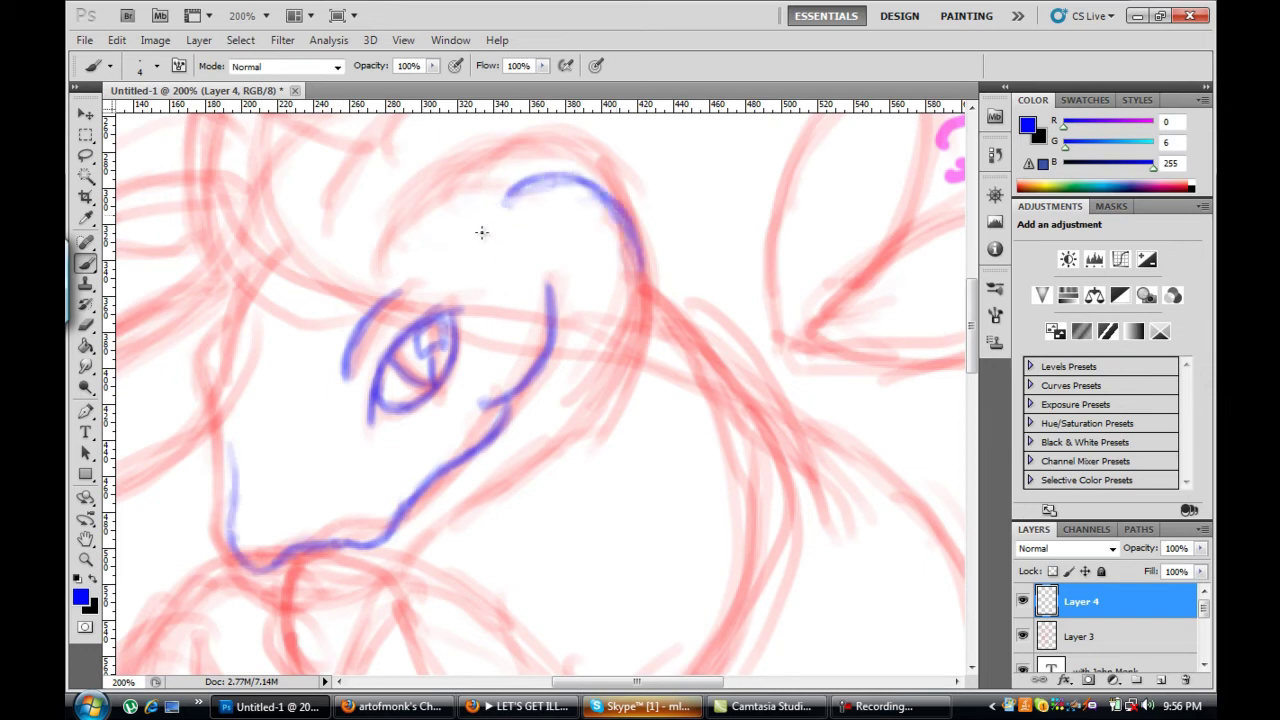
pyautogui.moveTo(576, 186)
pyautogui.mouseDown()
pyautogui.moveTo(580, 245)
pyautogui.moveTo(600, 278)
pyautogui.moveTo(590, 375)
pyautogui.mouseUp()
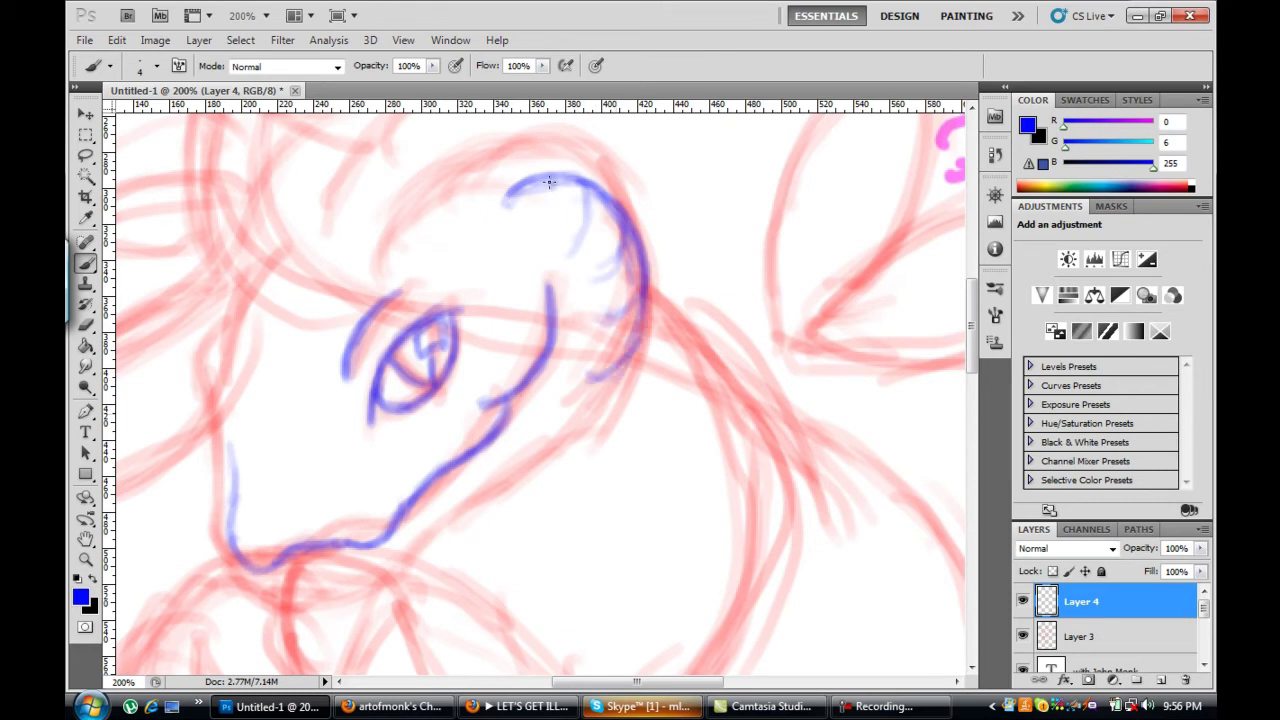
pyautogui.moveTo(266, 566)
pyautogui.mouseDown()
pyautogui.moveTo(300, 584)
pyautogui.moveTo(390, 586)
pyautogui.moveTo(455, 506)
pyautogui.moveTo(508, 476)
pyautogui.mouseUp()
pyautogui.moveTo(420, 538)
pyautogui.mouseDown()
pyautogui.moveTo(588, 420)
pyautogui.moveTo(645, 330)
pyautogui.mouseUp()
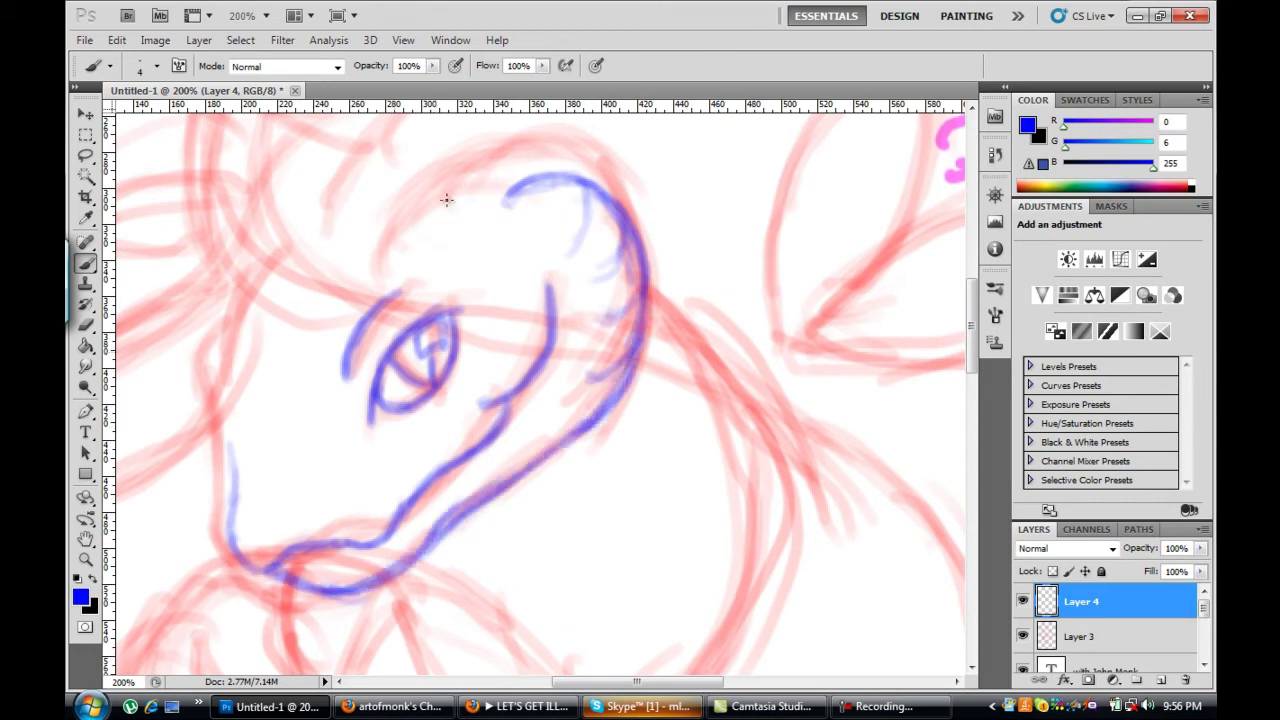
pyautogui.moveTo(398, 348); pyautogui.dragTo(428, 376)
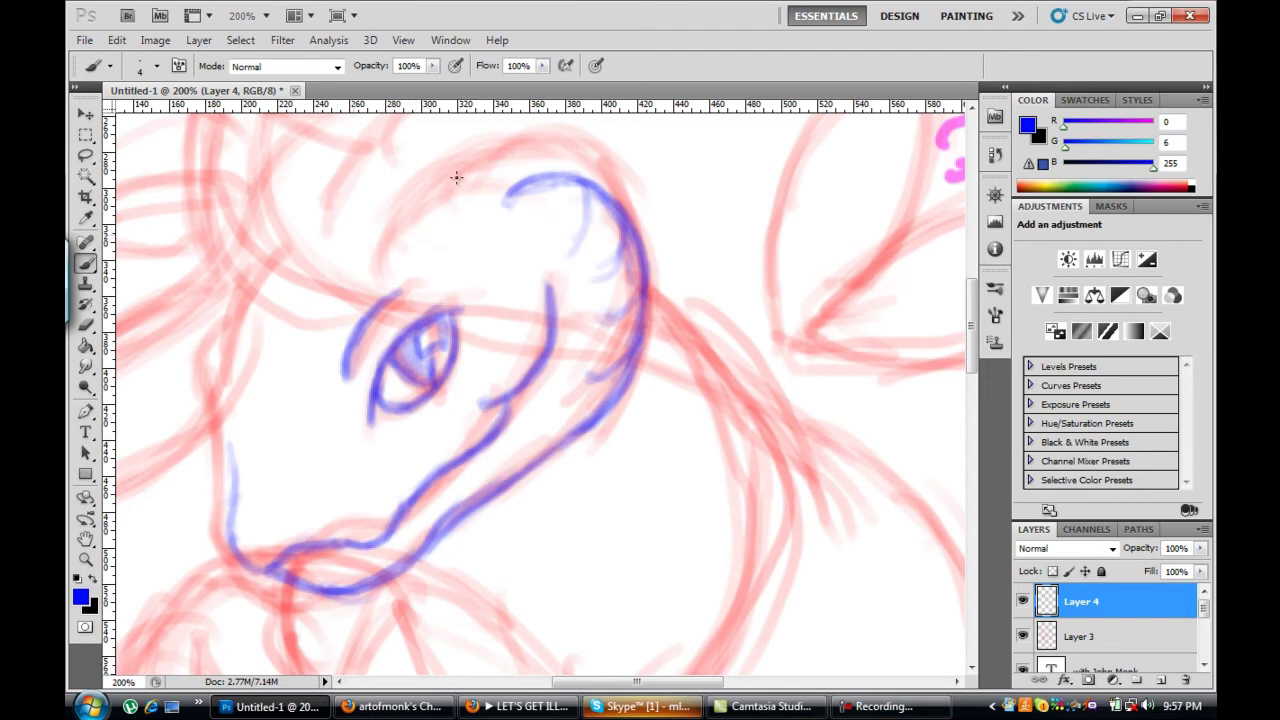
# Step: Draw the forehead curves and a long line down the head's left side
pyautogui.moveTo(352, 238); pyautogui.dragTo(436, 146)
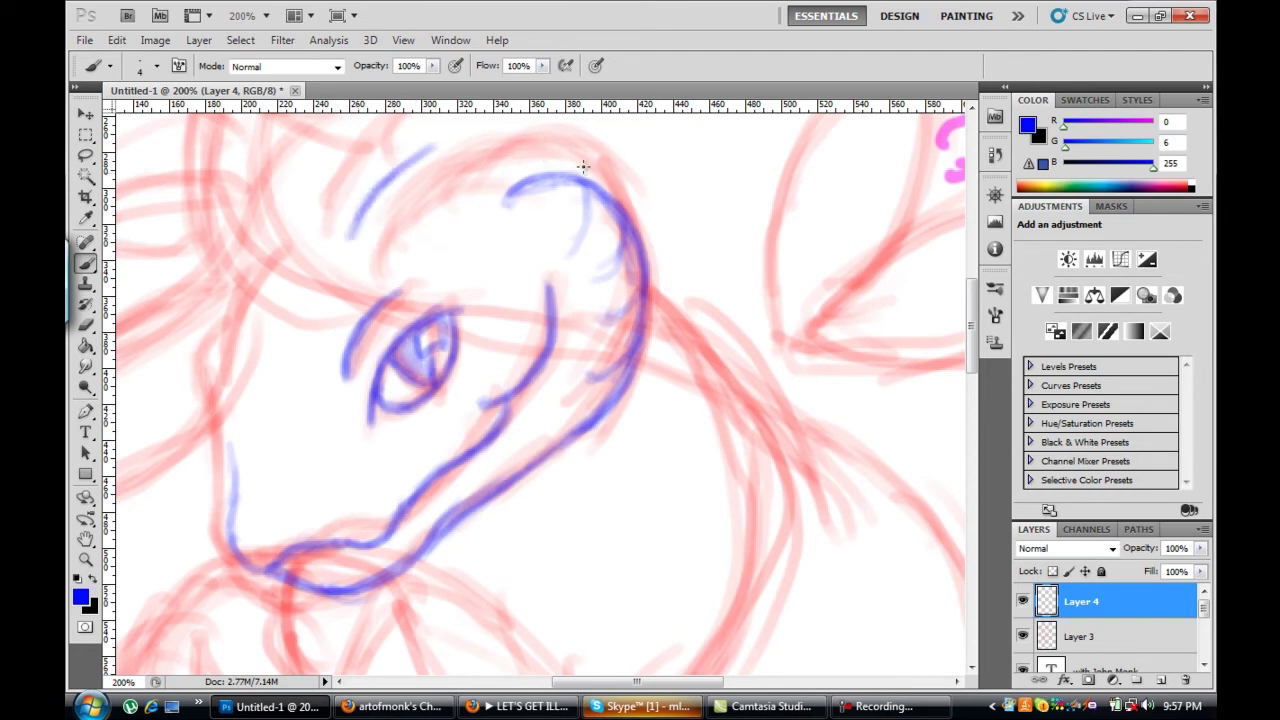
pyautogui.scroll(5, 583, 166)
pyautogui.moveTo(362, 402)
pyautogui.mouseDown()
pyautogui.moveTo(392, 300)
pyautogui.moveTo(514, 242)
pyautogui.moveTo(720, 210)
pyautogui.moveTo(805, 142)
pyautogui.mouseUp()
pyautogui.moveTo(580, 240); pyautogui.dragTo(795, 170)
pyautogui.moveTo(266, 458)
pyautogui.mouseDown()
pyautogui.moveTo(300, 372)
pyautogui.moveTo(410, 298)
pyautogui.mouseUp()
pyautogui.moveTo(272, 436)
pyautogui.mouseDown()
pyautogui.moveTo(404, 292)
pyautogui.moveTo(262, 466)
pyautogui.mouseUp()
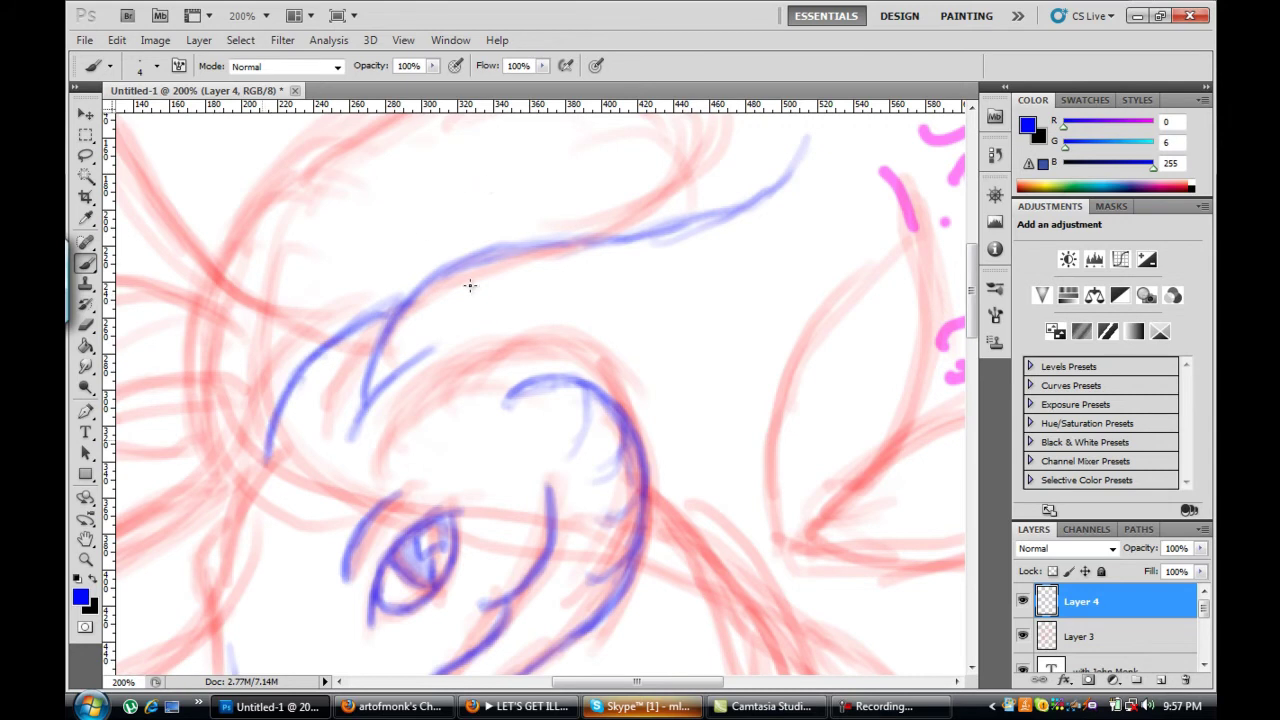
# Step: Outline the left cheek and the top of the head in blue
pyautogui.scroll(-3, 573, 279)
pyautogui.moveTo(296, 286)
pyautogui.mouseDown()
pyautogui.moveTo(236, 380)
pyautogui.moveTo(230, 434)
pyautogui.mouseUp()
pyautogui.moveTo(236, 360)
pyautogui.mouseDown()
pyautogui.moveTo(206, 428)
pyautogui.moveTo(226, 460)
pyautogui.mouseUp()
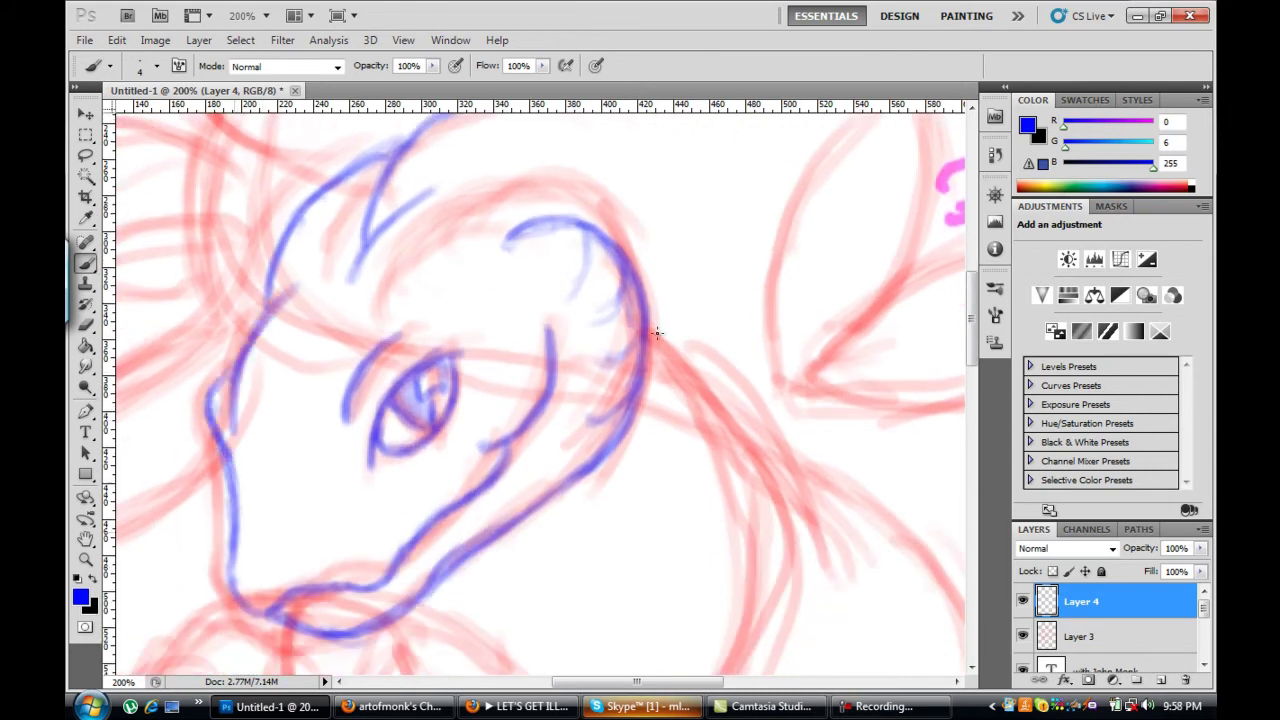
pyautogui.scroll(1, 660, 340)
pyautogui.scroll(4, 654, 337)
pyautogui.moveTo(645, 340); pyautogui.dragTo(655, 253)
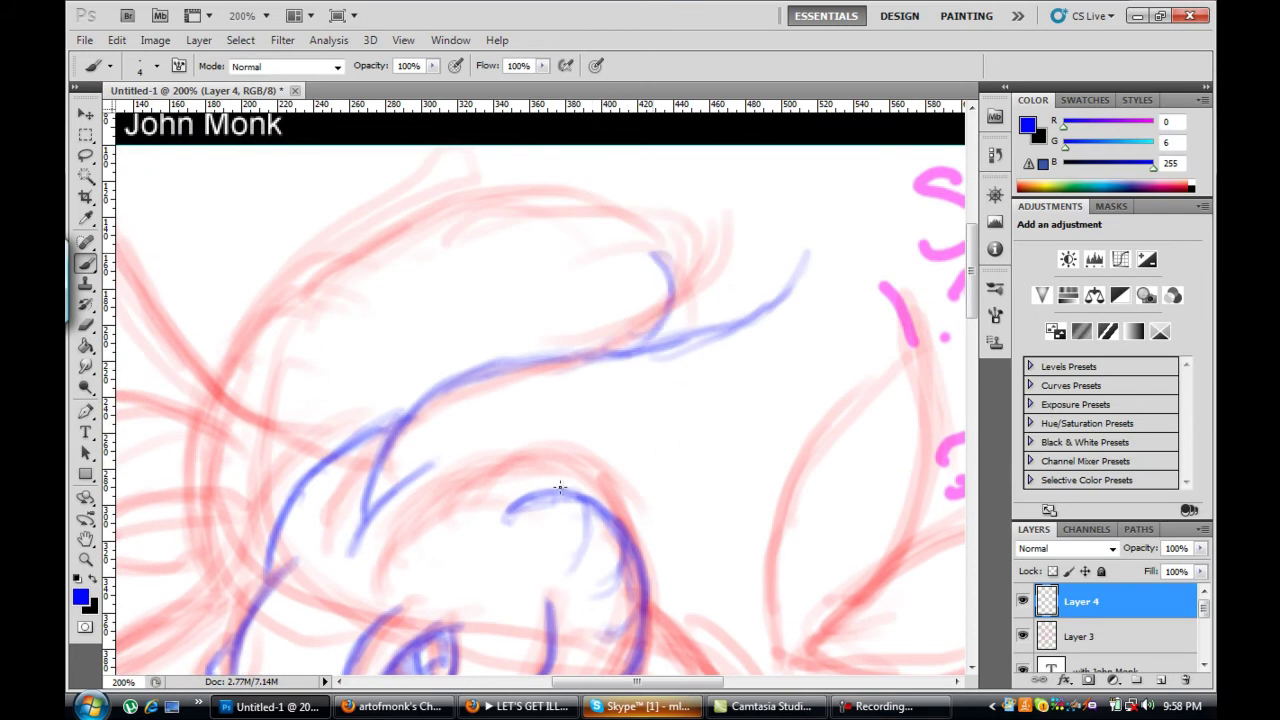
pyautogui.moveTo(334, 265)
pyautogui.mouseDown()
pyautogui.moveTo(600, 190)
pyautogui.moveTo(680, 185)
pyautogui.mouseUp()
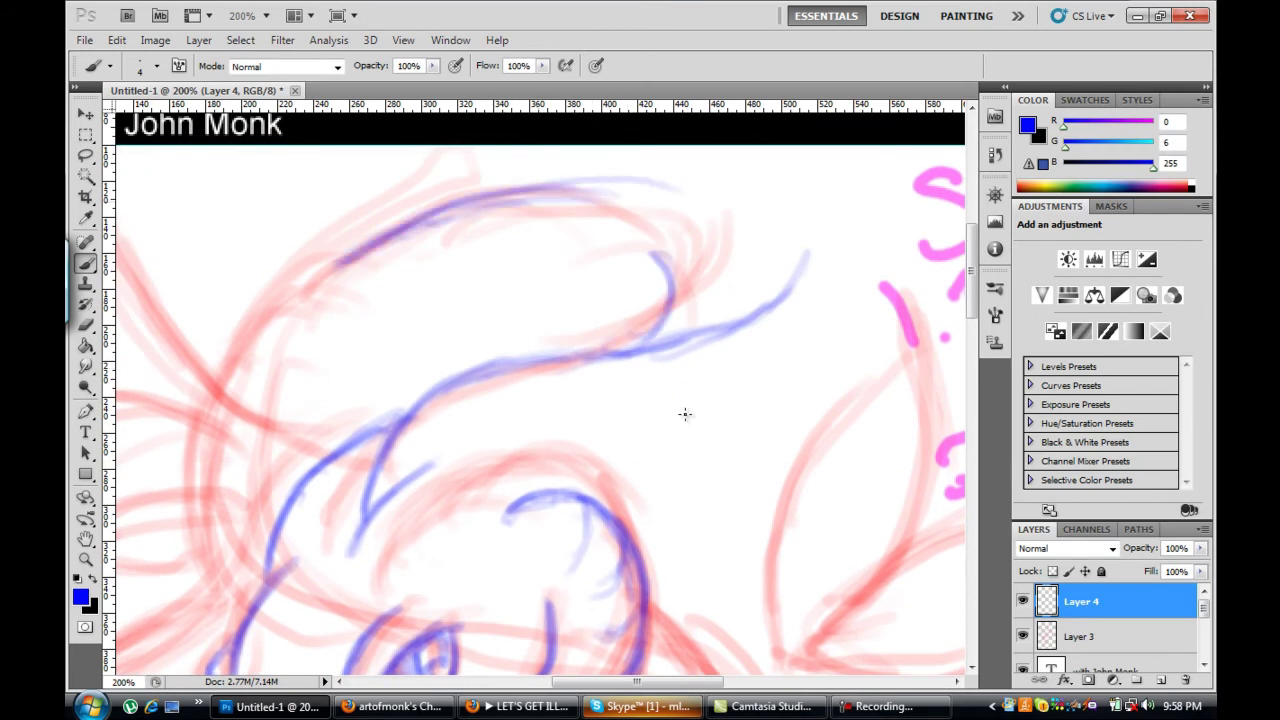
# Step: Trace fanning blue strokes and the body's right side, joining it to the top curve
pyautogui.moveTo(614, 495); pyautogui.dragTo(684, 434)
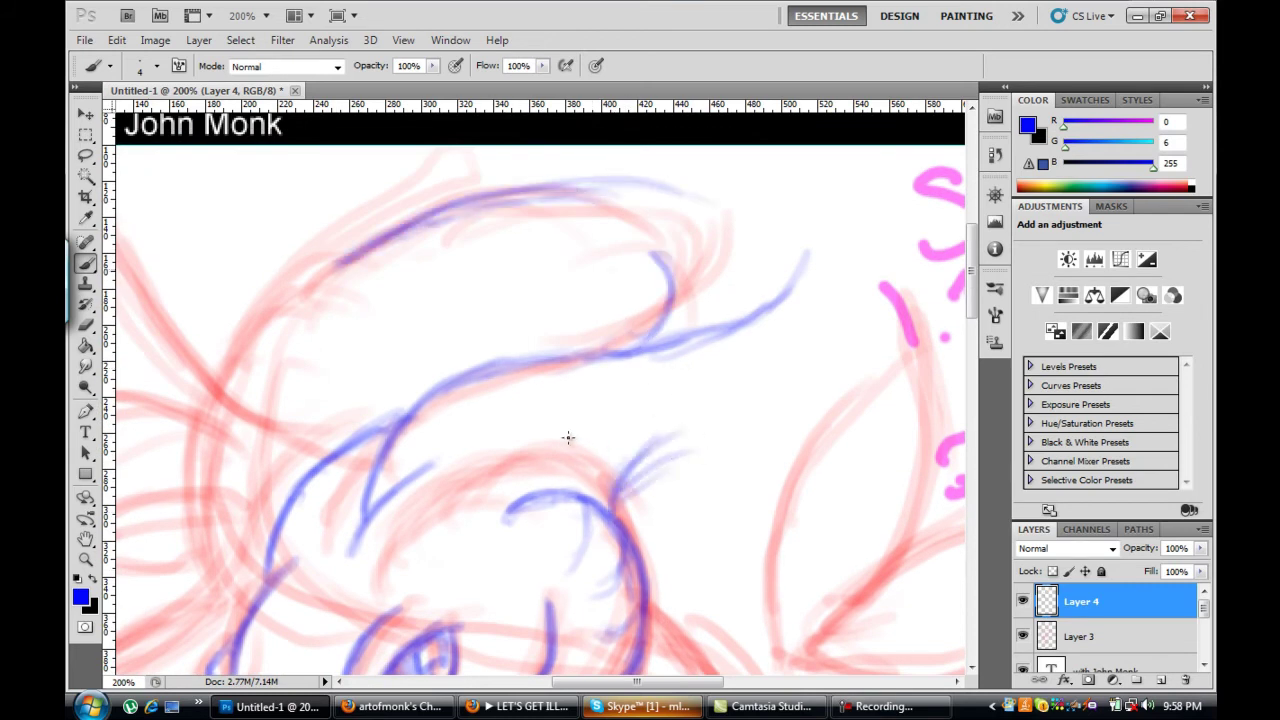
pyautogui.moveTo(600, 263); pyautogui.dragTo(658, 300)
pyautogui.moveTo(612, 497); pyautogui.dragTo(810, 458)
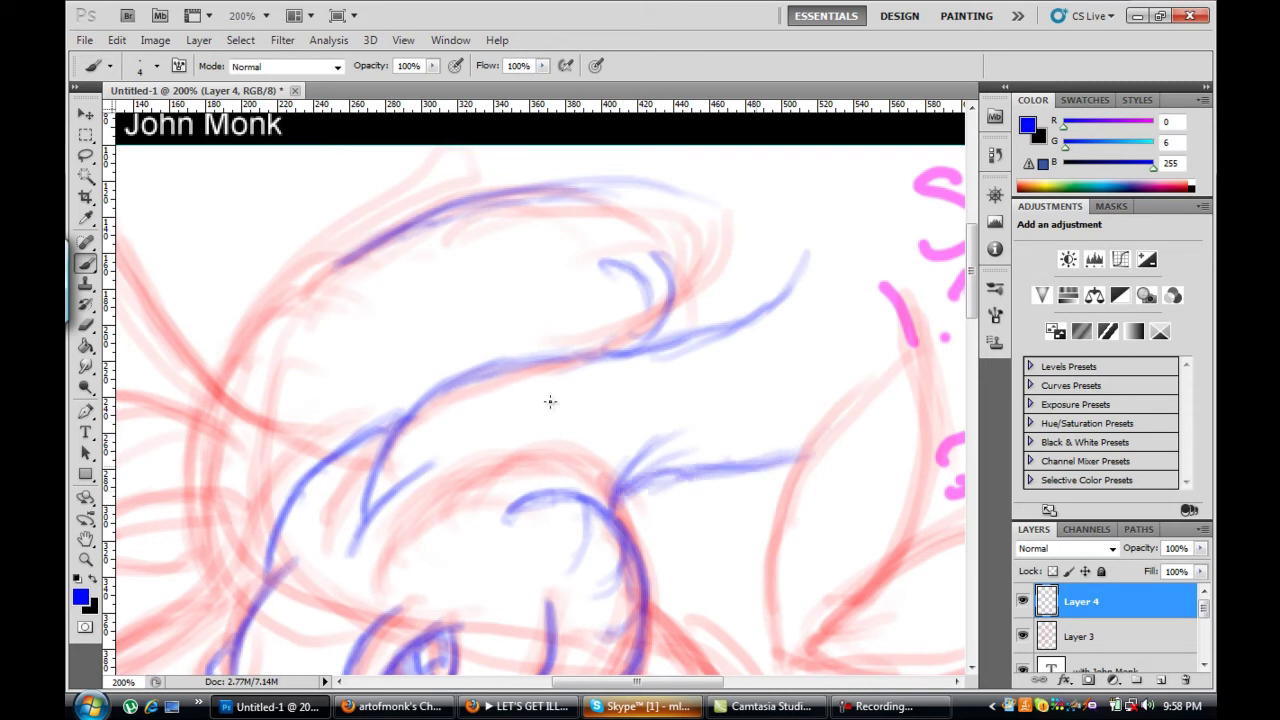
pyautogui.moveTo(888, 290); pyautogui.dragTo(780, 455)
pyautogui.moveTo(840, 195)
pyautogui.mouseDown()
pyautogui.moveTo(885, 255)
pyautogui.moveTo(760, 462)
pyautogui.mouseUp()
pyautogui.moveTo(872, 310); pyautogui.dragTo(641, 457)
pyautogui.moveTo(740, 160); pyautogui.dragTo(860, 232)
pyautogui.moveTo(590, 170); pyautogui.dragTo(845, 200)
pyautogui.moveTo(470, 205); pyautogui.dragTo(800, 160)
pyautogui.moveTo(720, 170); pyautogui.dragTo(885, 255)
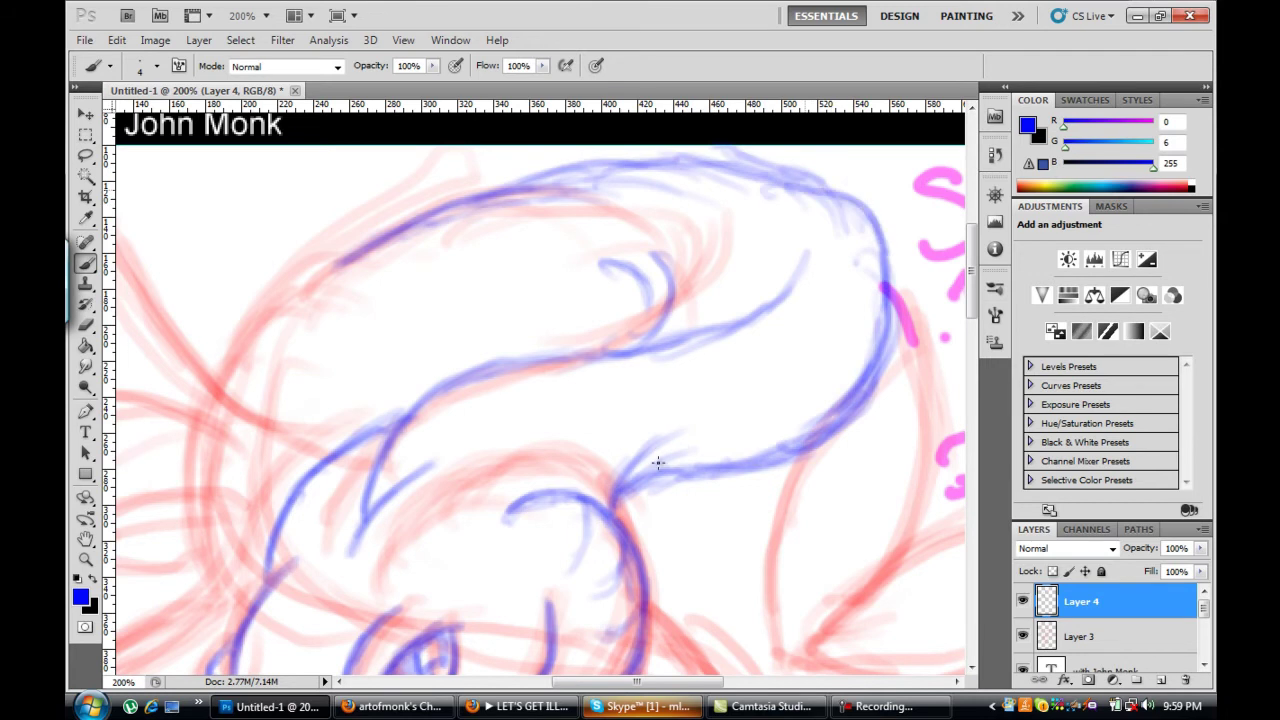
pyautogui.scroll(-3, 486, 366)
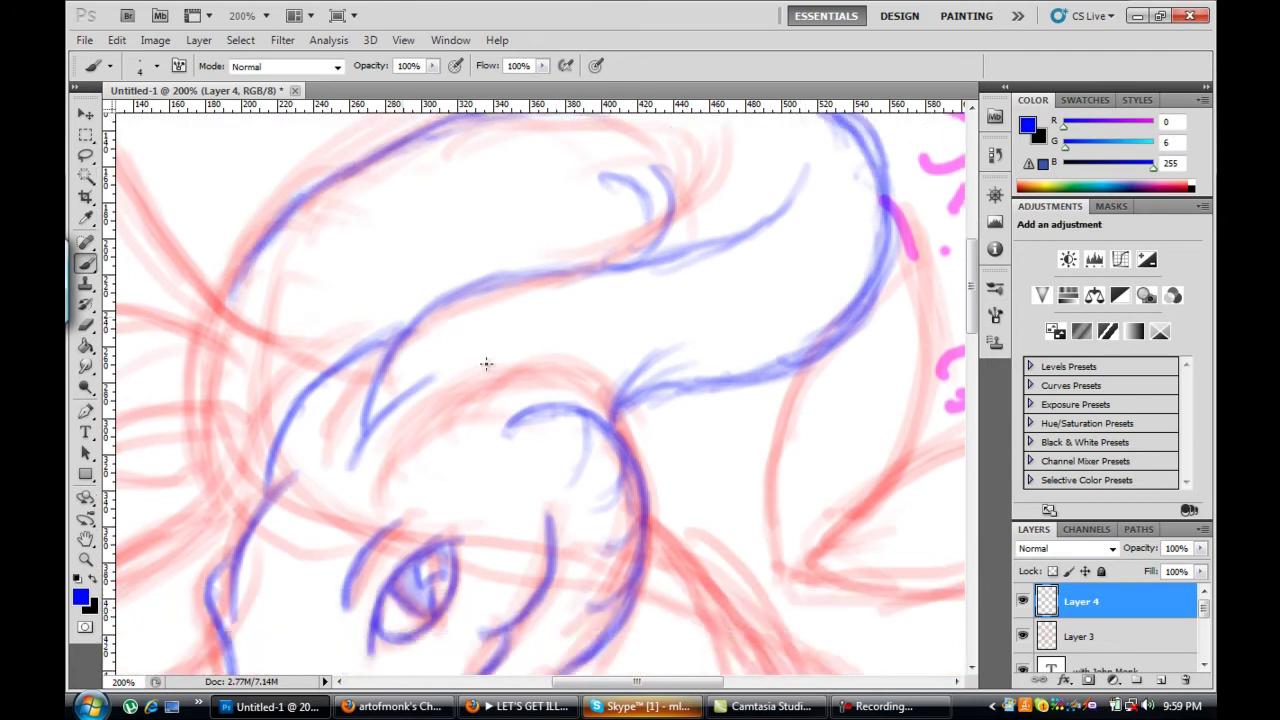
pyautogui.scroll(2, 486, 364)
# Step: Trace the body's left edge and blue lines over the left fins
pyautogui.moveTo(145, 297)
pyautogui.mouseDown()
pyautogui.moveTo(290, 400)
pyautogui.moveTo(345, 415)
pyautogui.mouseUp()
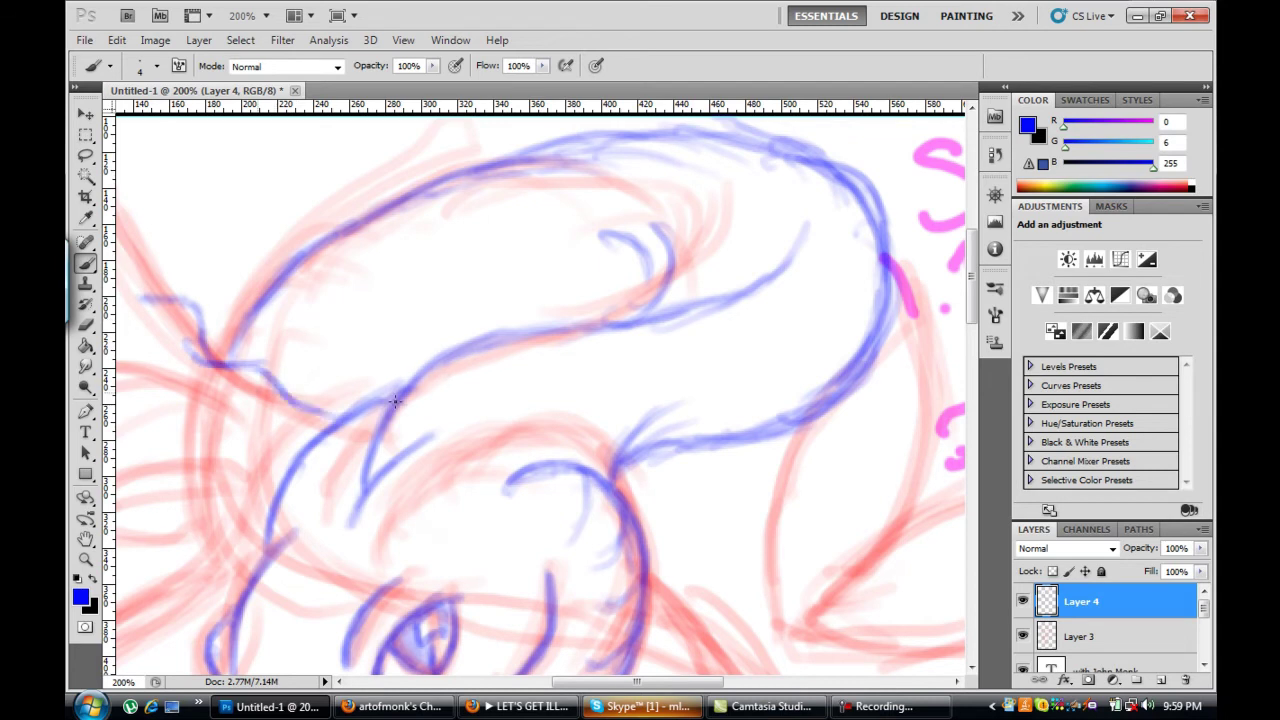
pyautogui.hscroll(-4, 400, 405)
pyautogui.hscroll(-3, 407, 407)
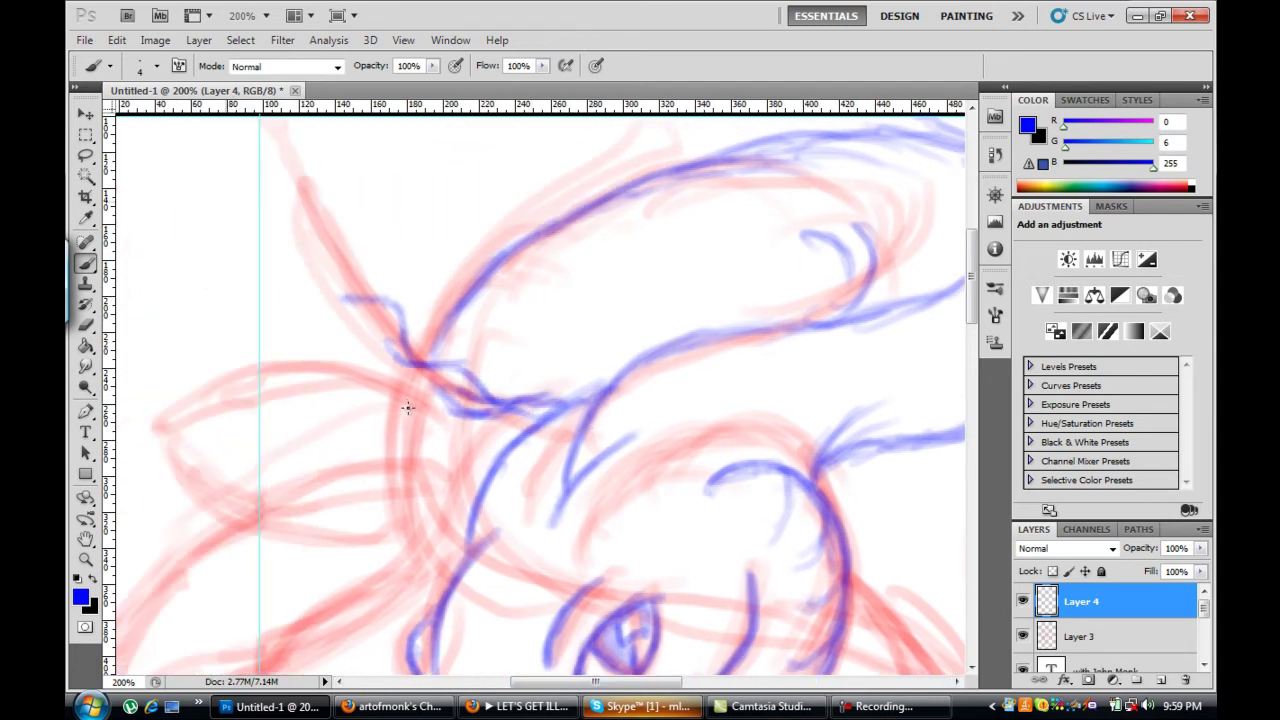
pyautogui.moveTo(350, 195); pyautogui.dragTo(382, 302)
pyautogui.moveTo(195, 355); pyautogui.dragTo(305, 475)
pyautogui.moveTo(205, 378)
pyautogui.mouseDown()
pyautogui.moveTo(320, 366)
pyautogui.moveTo(423, 445)
pyautogui.mouseUp()
# Step: Restore undone blue strokes with Step Forward, stepping back one stroke once
pyautogui.hotkey('ctrl', 'shift', 'z')
pyautogui.hotkey('alt', 'e')
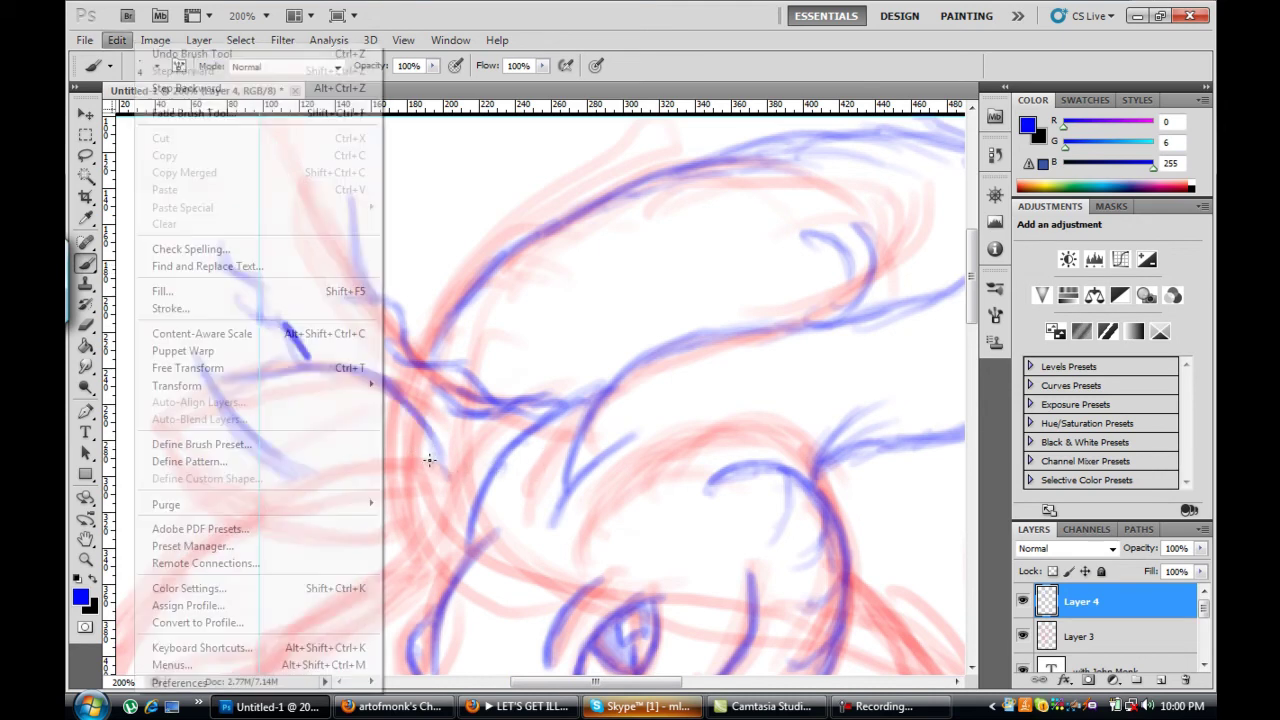
pyautogui.press('Escape')
pyautogui.hotkey('ctrl', 'shift', 'z')
pyautogui.hotkey('ctrl', 'shift', 'z')
pyautogui.hotkey('ctrl', 'shift', 'z')
pyautogui.hotkey('ctrl', 'shift', 'z')
pyautogui.hotkey('ctrl', 'shift', 'z')
pyautogui.hotkey('ctrl', 'shift', 'z')
pyautogui.hotkey('ctrl', 'shift', 'z')
pyautogui.hotkey('ctrl', 'shift', 'z')
pyautogui.hotkey('ctrl', 'shift', 'z')
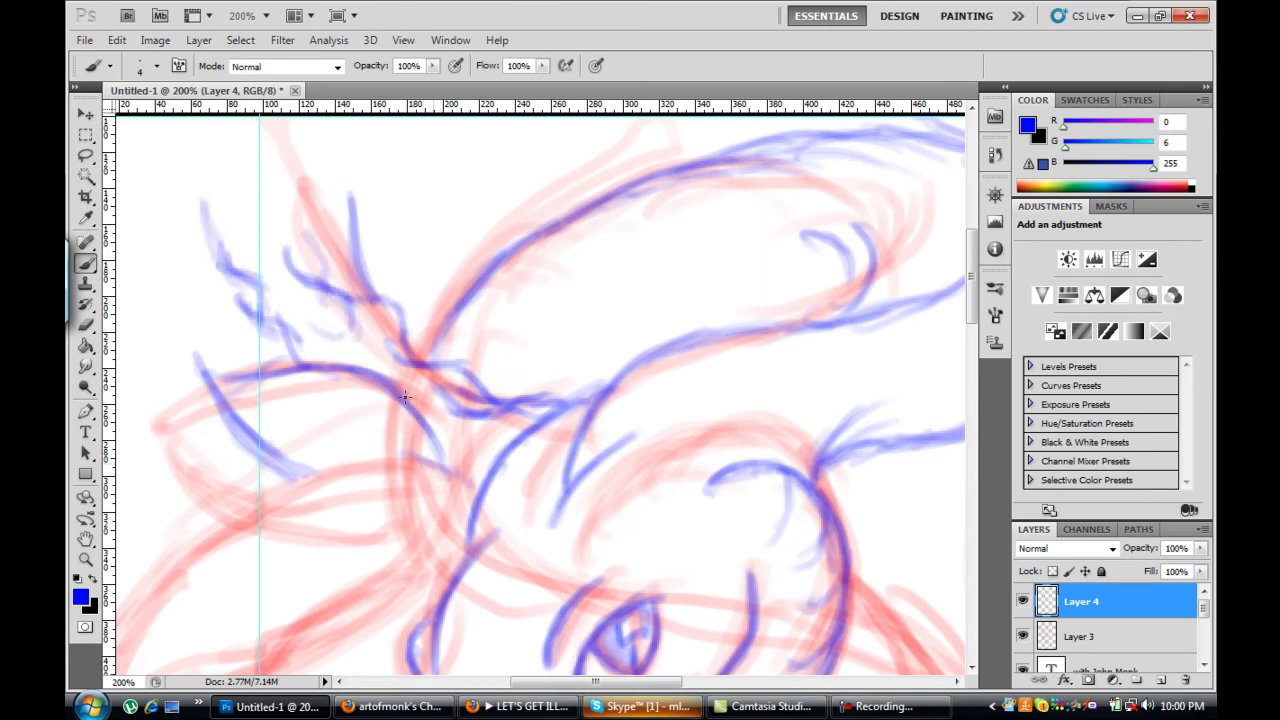
pyautogui.hotkey('ctrl', 'shift', 'z')
pyautogui.hotkey('ctrl', 'shift', 'z')
pyautogui.hotkey('ctrl', 'shift', 'z')
pyautogui.scroll(-5, 451, 423)
pyautogui.hotkey('ctrl', 'shift', 'z')
pyautogui.hotkey('ctrl', 'shift', 'z')
pyautogui.hotkey('ctrl', 'shift', 'z')
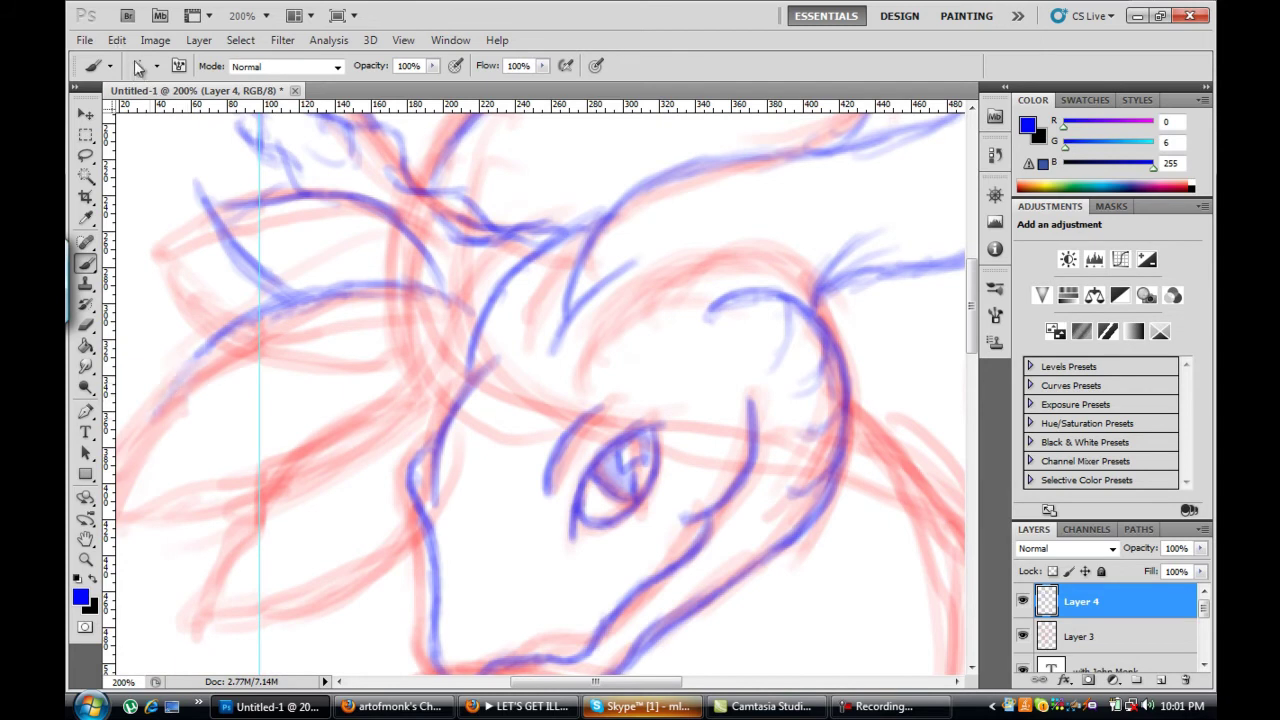
pyautogui.hotkey('ctrl', 'shift', 'z')
pyautogui.hotkey('ctrl', 'shift', 'z')
pyautogui.hotkey('ctrl', 'shift', 'z')
pyautogui.hotkey('ctrl', 'shift', 'z')
pyautogui.hotkey('ctrl', 'shift', 'z')
pyautogui.hotkey('ctrl', 'shift', 'z')
pyautogui.hotkey('ctrl', 'shift', 'z')
pyautogui.hotkey('ctrl', 'shift', 'z')
pyautogui.hotkey('ctrl', 'shift', 'z')
pyautogui.hotkey('ctrl', 'shift', 'z')
pyautogui.click(117, 40)
pyautogui.click(150, 88)
pyautogui.hotkey('ctrl', 'shift', 'z')
pyautogui.hotkey('ctrl', 'shift', 'z')
pyautogui.hotkey('ctrl', 'shift', 'z')
pyautogui.hotkey('ctrl', 'shift', 'z')
pyautogui.hotkey('ctrl', 'shift', 'z')
pyautogui.hotkey('ctrl', 'shift', 'z')
pyautogui.hotkey('ctrl', 'shift', 'z')
pyautogui.hotkey('ctrl', 'shift', 'z')
pyautogui.hotkey('ctrl', 'shift', 'z')
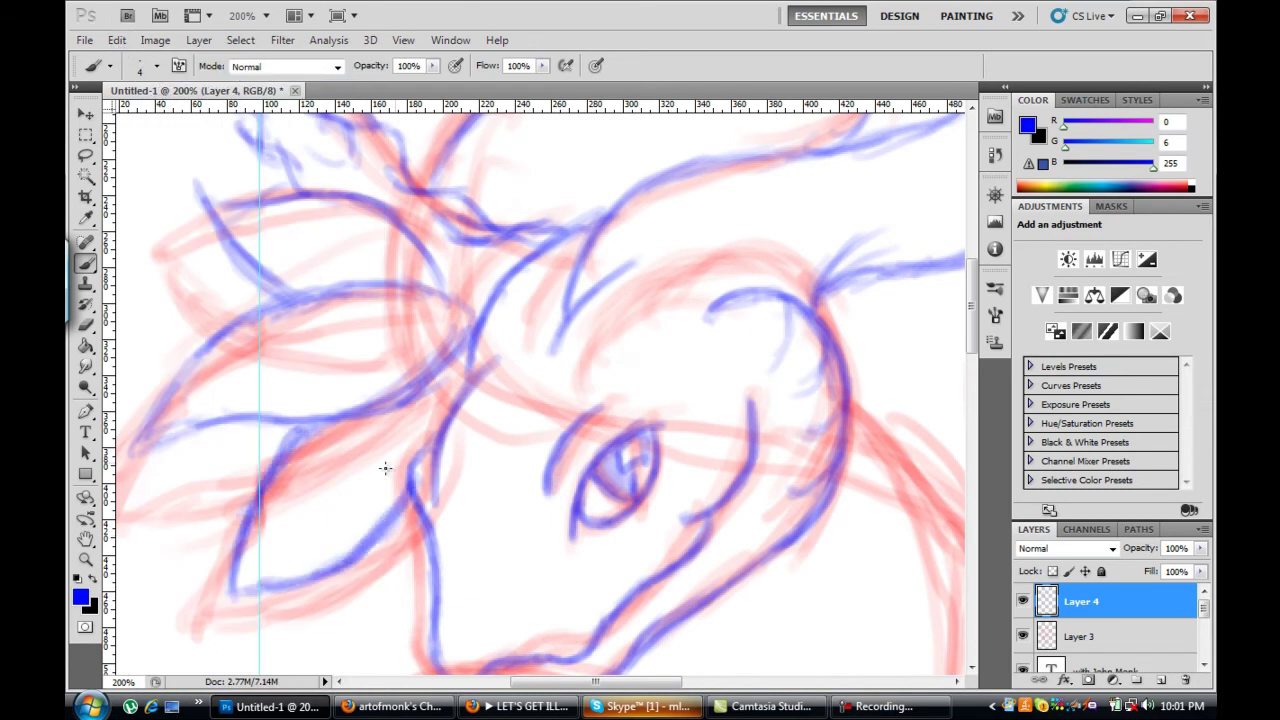
pyautogui.hotkey('ctrl', 'shift', 'z')
# Step: Zoom out to 100% to see the whole head
pyautogui.press('z')
pyautogui.keyDown('alt'); pyautogui.click(383, 466); pyautogui.keyUp('alt')
pyautogui.scroll(-2, 414, 468)
# Step: Return to 200% zoom and brush a blue curve below the snake's jaw
pyautogui.scroll(1, 414, 468)
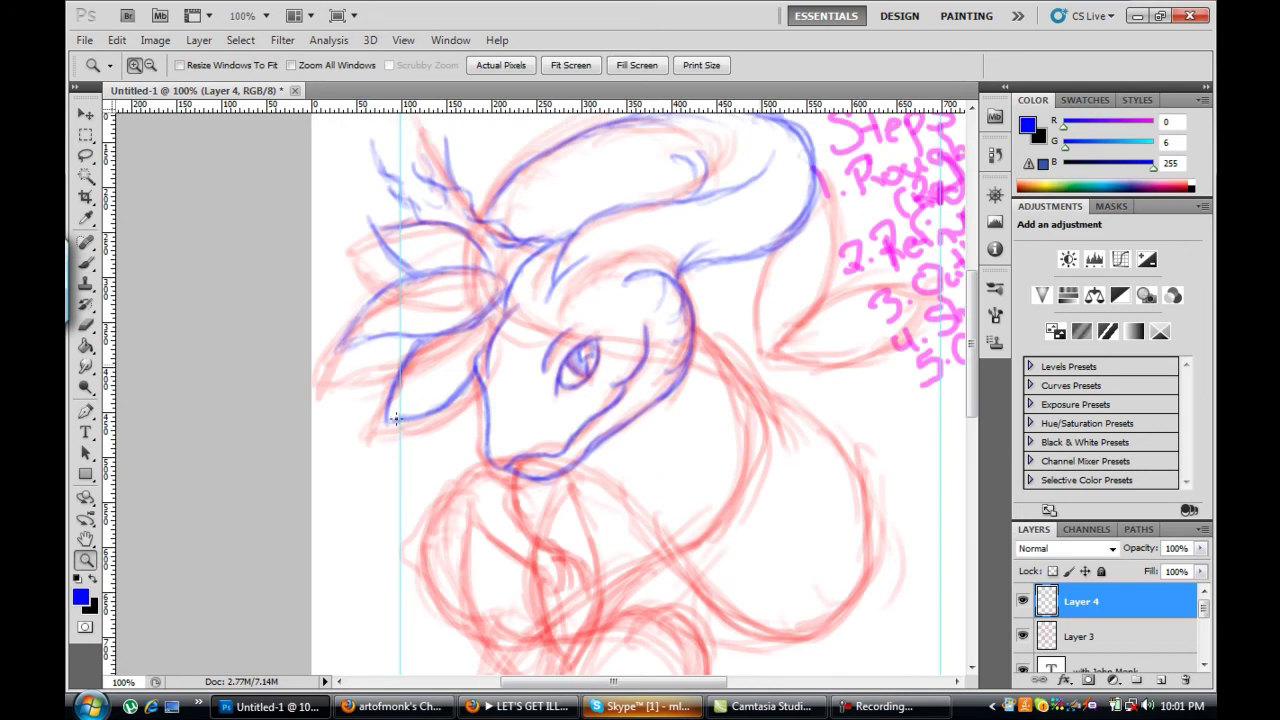
pyautogui.click(389, 439)
pyautogui.press('b')
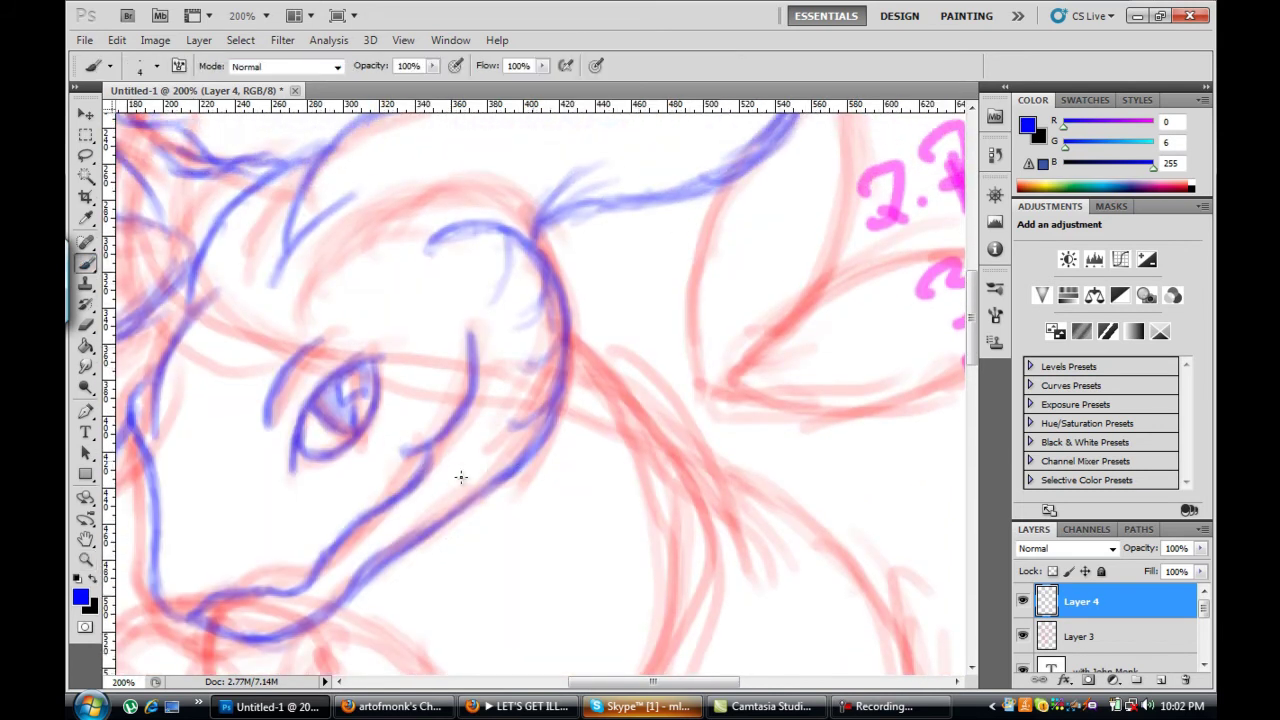
pyautogui.moveTo(536, 456); pyautogui.dragTo(679, 598)
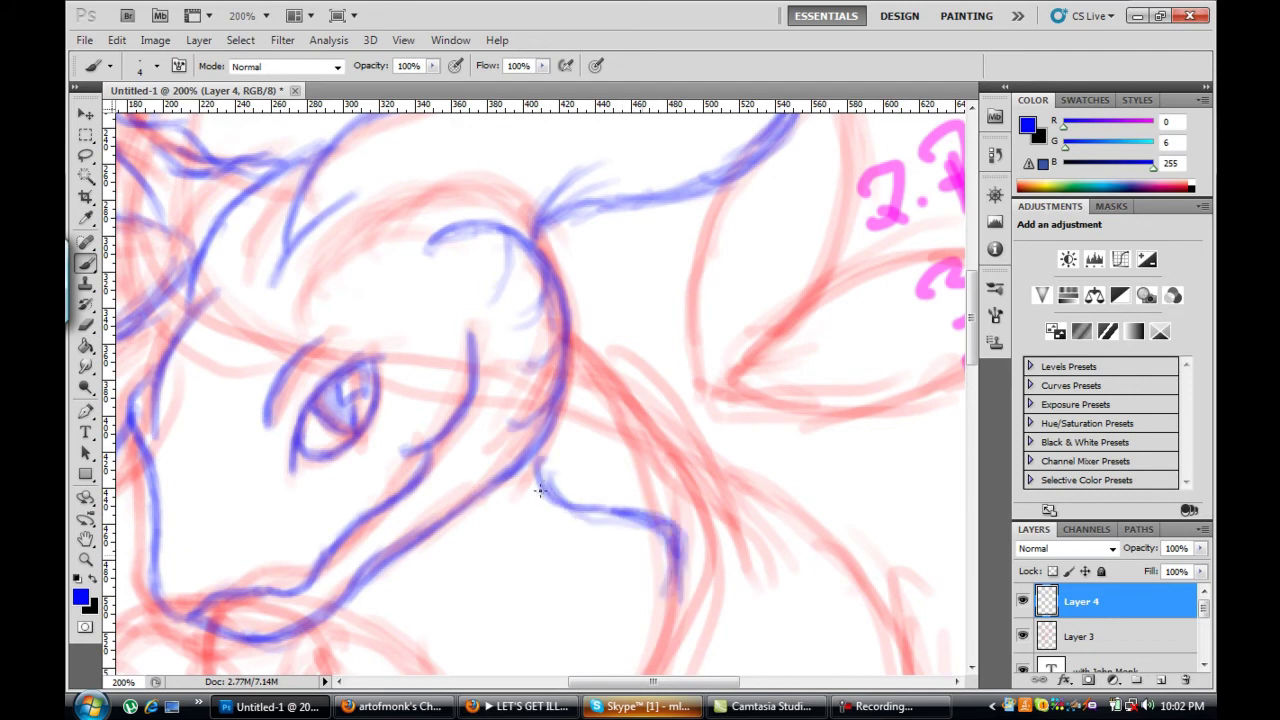
pyautogui.scroll(-1, 539, 490)
pyautogui.scroll(-4, 491, 500)
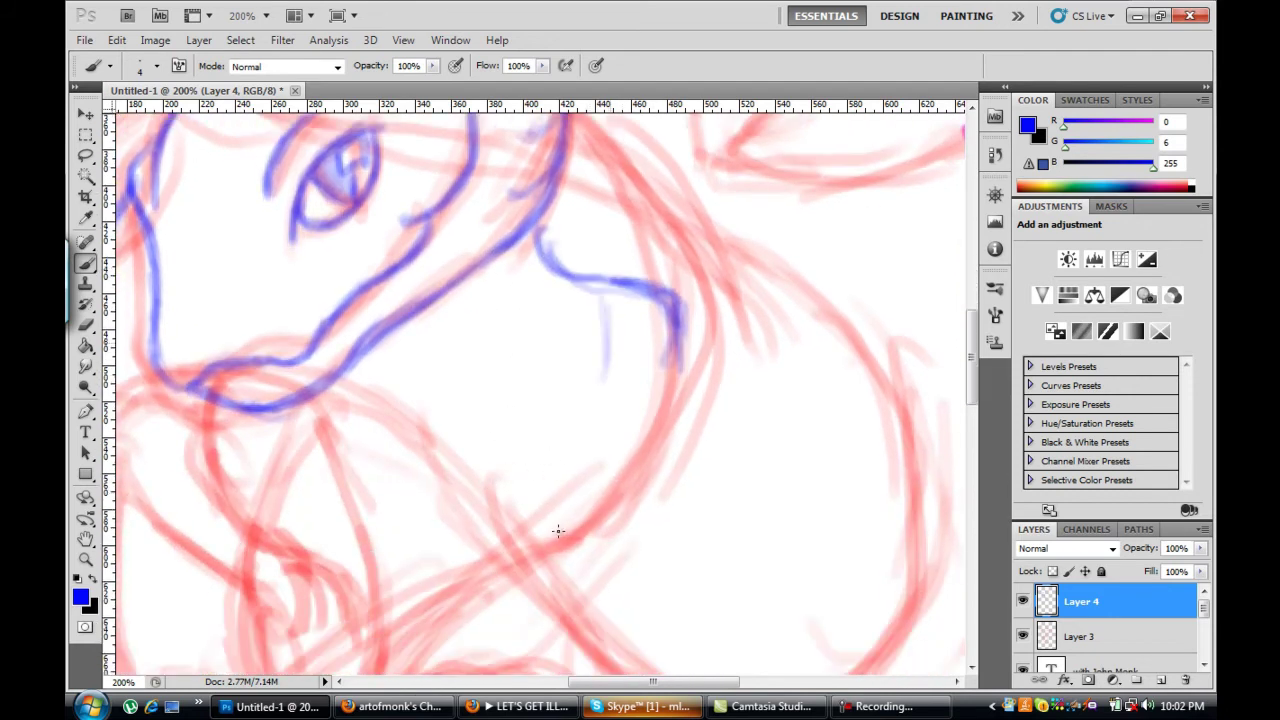
# Step: Trace blue strokes down the snake's neck to its end
pyautogui.moveTo(604, 292); pyautogui.dragTo(589, 398)
pyautogui.moveTo(490, 495)
pyautogui.mouseDown()
pyautogui.moveTo(610, 300)
pyautogui.moveTo(600, 385)
pyautogui.moveTo(650, 360)
pyautogui.mouseUp()
pyautogui.moveTo(352, 366)
pyautogui.mouseDown()
pyautogui.moveTo(424, 400)
pyautogui.moveTo(578, 590)
pyautogui.mouseUp()
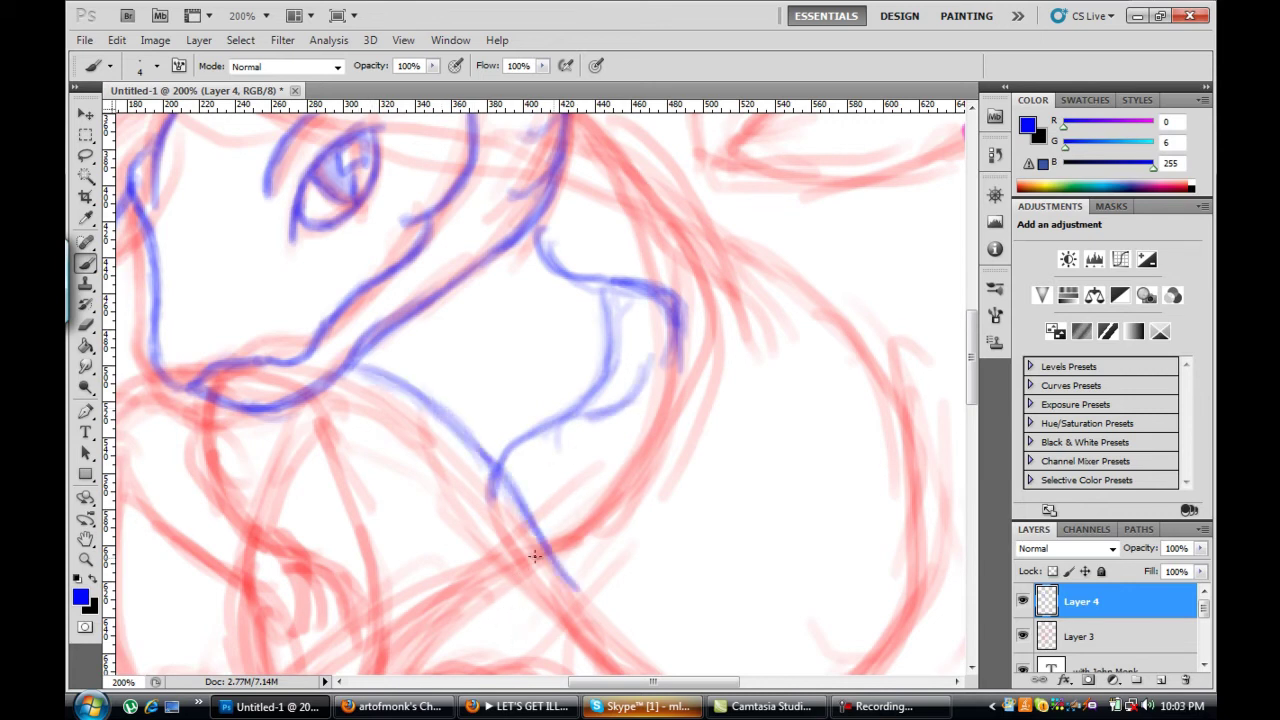
pyautogui.moveTo(496, 463); pyautogui.dragTo(590, 528)
pyautogui.moveTo(510, 490); pyautogui.dragTo(610, 605)
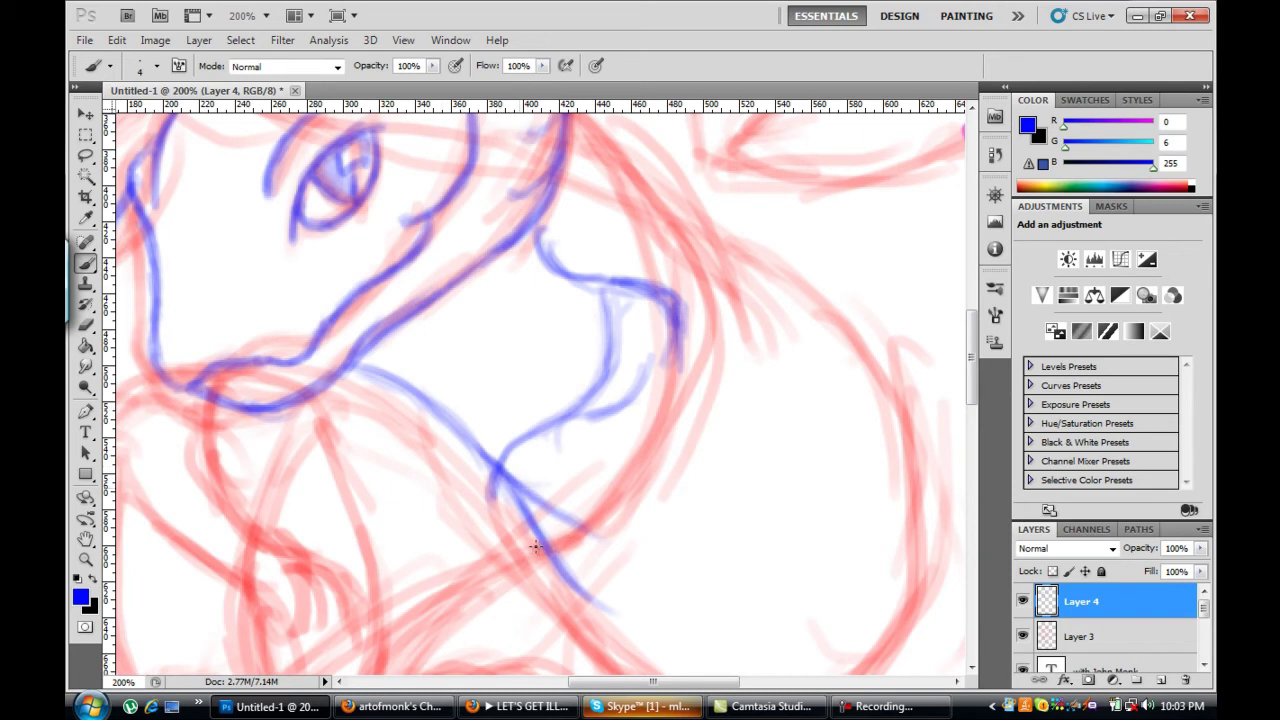
# Step: Thicken the lower blue curve, extend it rightward and add a small curl
pyautogui.moveTo(500, 465); pyautogui.dragTo(580, 555)
pyautogui.moveTo(530, 495); pyautogui.dragTo(615, 580)
pyautogui.moveTo(550, 516)
pyautogui.mouseDown()
pyautogui.moveTo(640, 585)
pyautogui.moveTo(665, 520)
pyautogui.mouseUp()
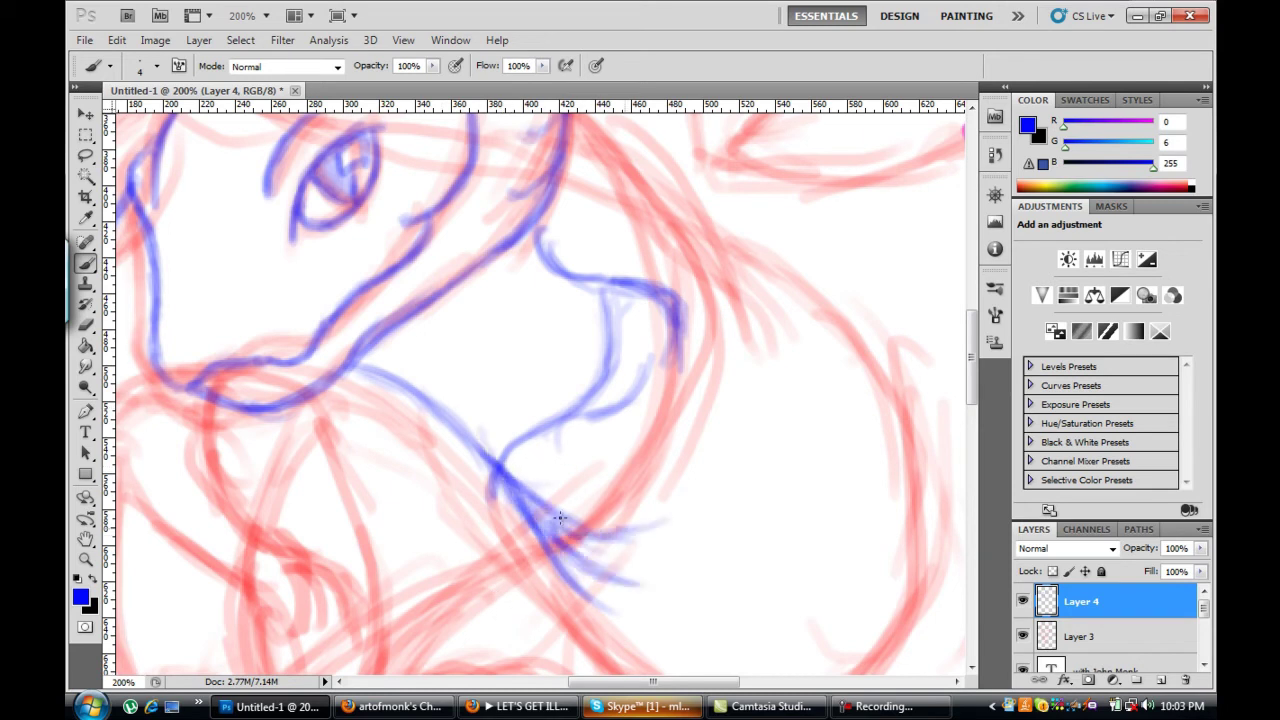
pyautogui.moveTo(548, 540)
pyautogui.mouseDown()
pyautogui.moveTo(720, 485)
pyautogui.moveTo(672, 508)
pyautogui.mouseUp()
pyautogui.moveTo(668, 415); pyautogui.dragTo(622, 508)
pyautogui.moveTo(586, 446)
pyautogui.mouseDown()
pyautogui.moveTo(572, 488)
pyautogui.moveTo(630, 412)
pyautogui.mouseUp()
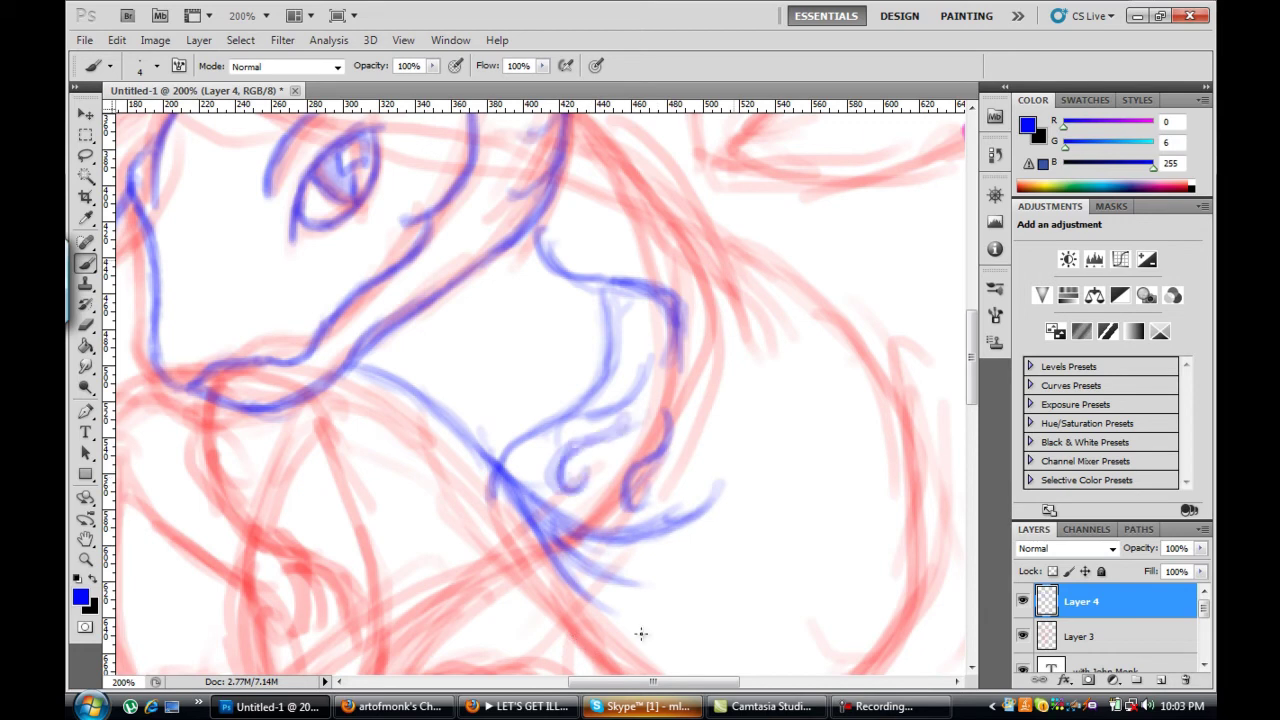
# Step: Add blue lines right of the face and diagonal strokes at the upper right
pyautogui.moveTo(780, 295); pyautogui.dragTo(740, 440)
pyautogui.moveTo(745, 390); pyautogui.dragTo(715, 505)
pyautogui.scroll(3, 532, 502)
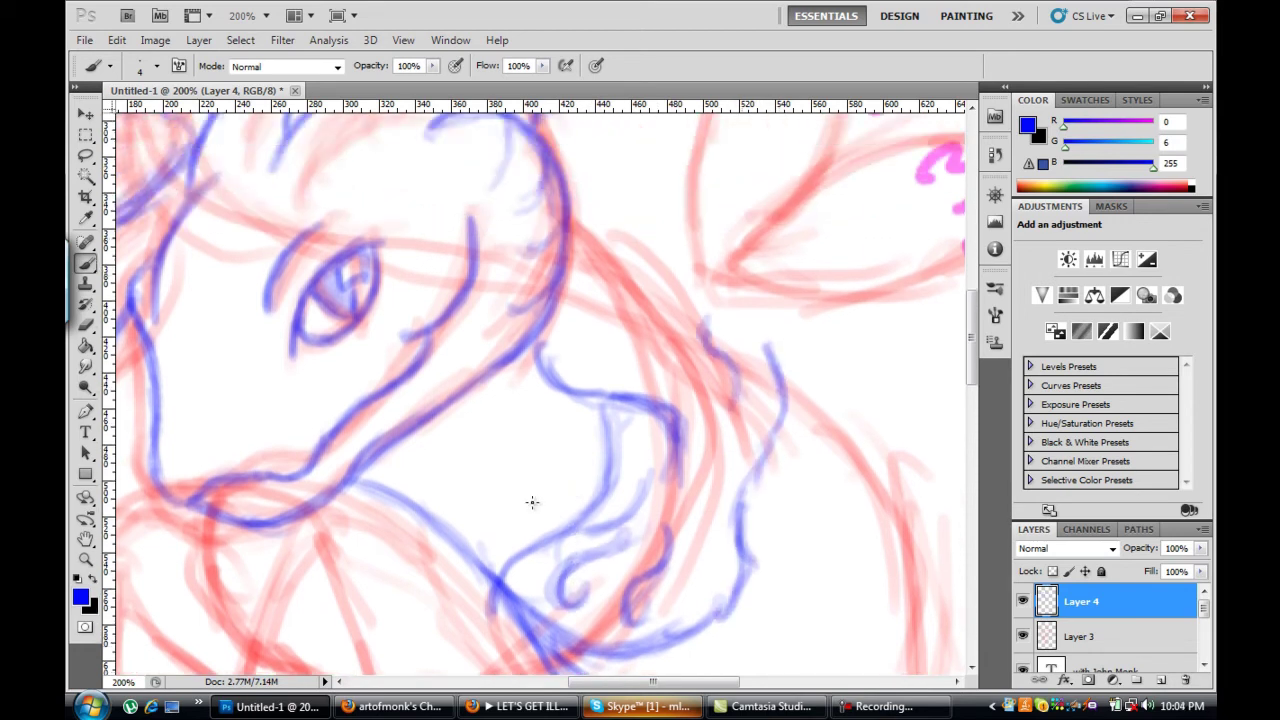
pyautogui.moveTo(690, 305)
pyautogui.mouseDown()
pyautogui.moveTo(675, 128)
pyautogui.moveTo(668, 278)
pyautogui.moveTo(888, 195)
pyautogui.mouseUp()
pyautogui.moveTo(708, 300); pyautogui.dragTo(905, 185)
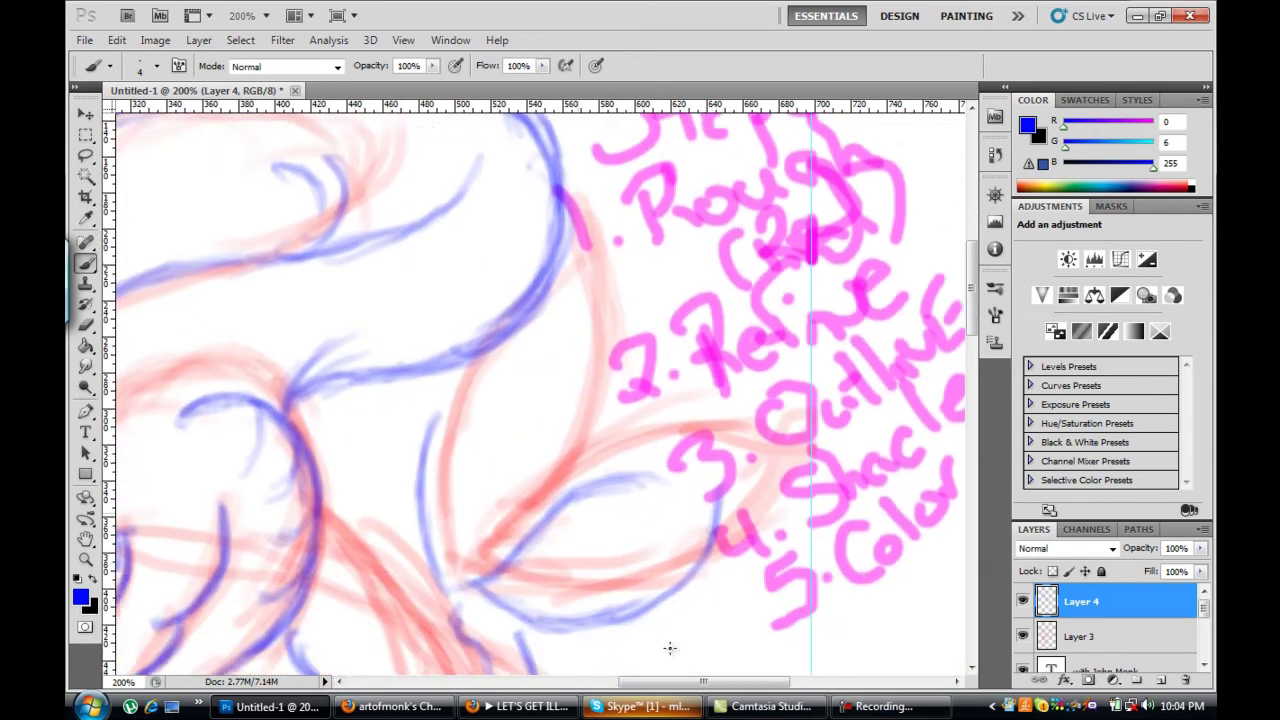
# Step: Outline the top, sides and lower edge of the fin beside the pink step list
pyautogui.moveTo(545, 525)
pyautogui.mouseDown()
pyautogui.moveTo(690, 482)
pyautogui.moveTo(715, 550)
pyautogui.mouseUp()
pyautogui.moveTo(558, 292); pyautogui.dragTo(568, 505)
pyautogui.moveTo(576, 345); pyautogui.dragTo(540, 515)
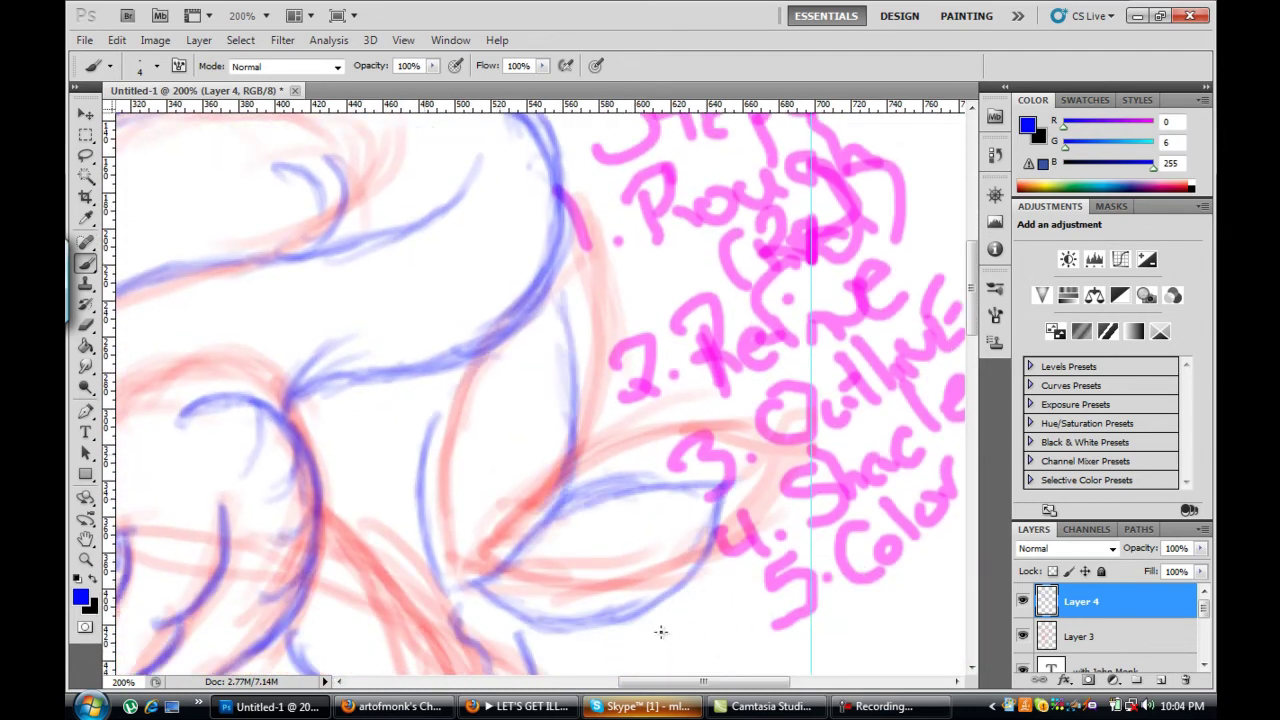
pyautogui.moveTo(558, 305); pyautogui.dragTo(420, 455)
pyautogui.moveTo(522, 395)
pyautogui.mouseDown()
pyautogui.moveTo(470, 540)
pyautogui.moveTo(495, 527)
pyautogui.mouseUp()
pyautogui.moveTo(518, 580)
pyautogui.mouseDown()
pyautogui.moveTo(646, 558)
pyautogui.moveTo(540, 575)
pyautogui.mouseUp()
pyautogui.moveTo(628, 556); pyautogui.dragTo(523, 568)
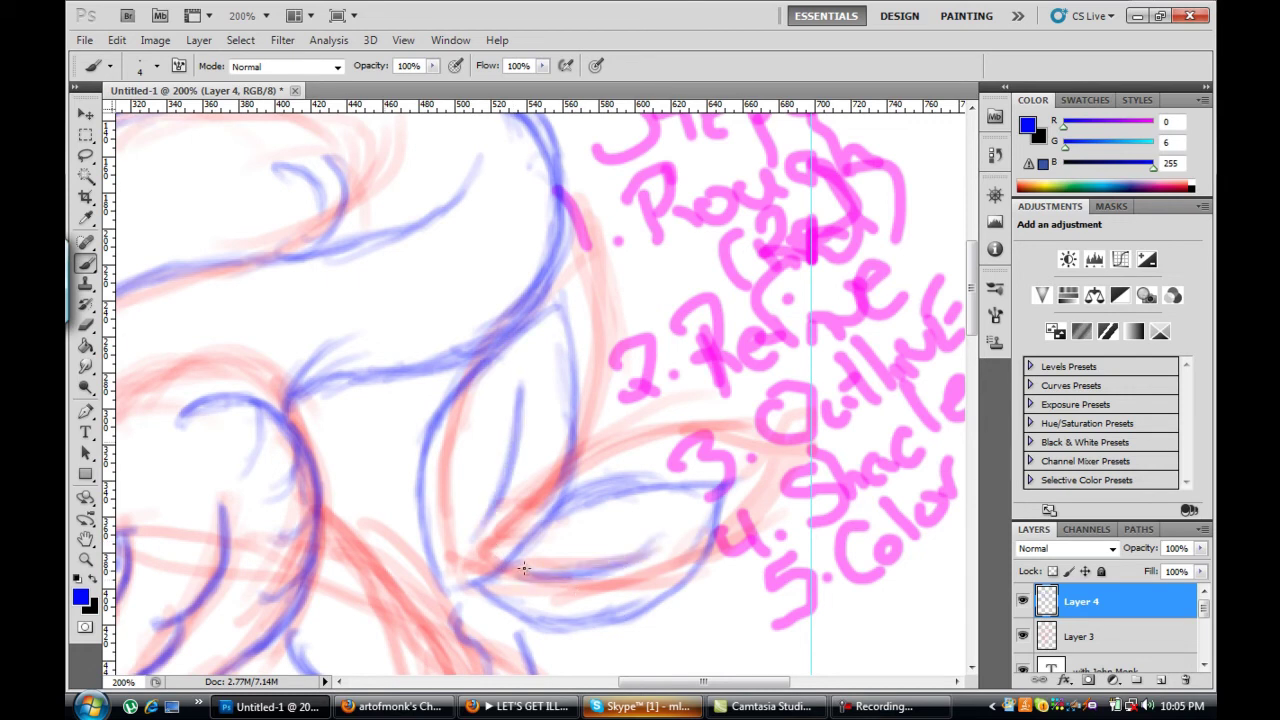
pyautogui.moveTo(300, 430); pyautogui.dragTo(420, 475)
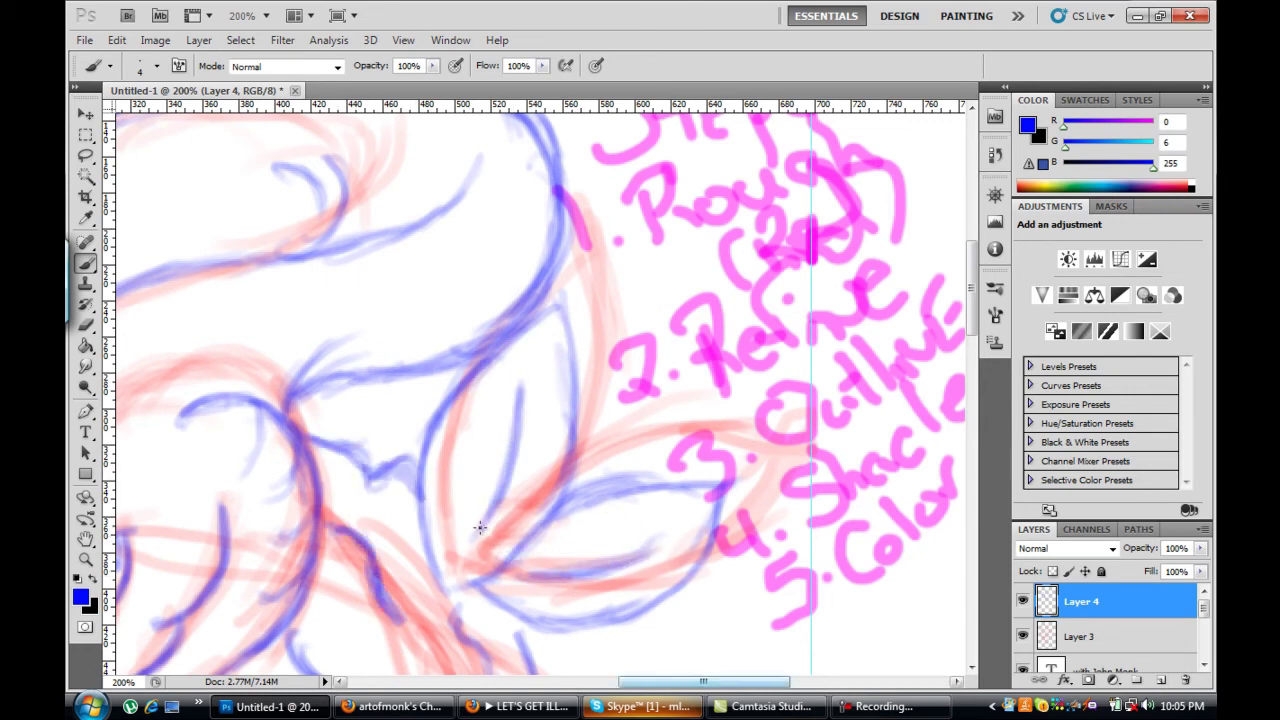
# Step: Add extra blue strokes to the left fins
pyautogui.hscroll(-5, 469, 542)
pyautogui.moveTo(370, 468); pyautogui.dragTo(546, 432)
pyautogui.moveTo(420, 445); pyautogui.dragTo(552, 415)
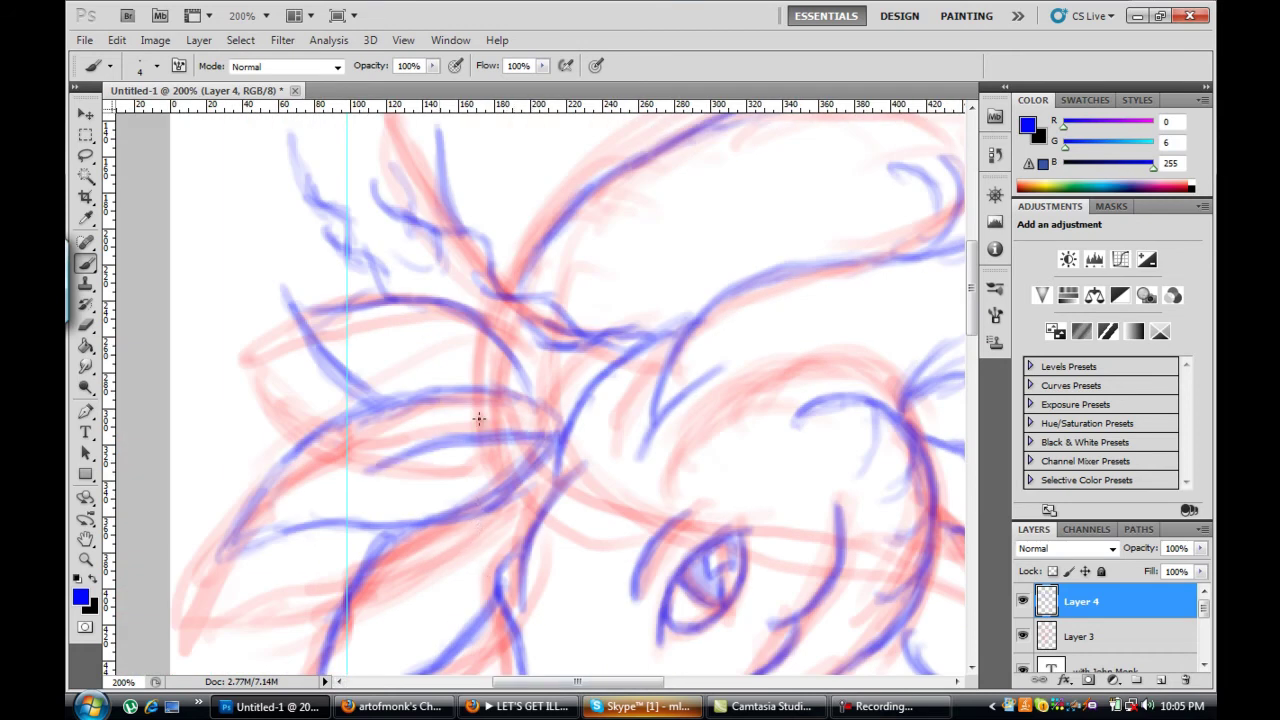
pyautogui.moveTo(440, 352); pyautogui.dragTo(498, 386)
# Step: Reframe the view at 200% and trace the red circle's right and lower-right edges in blue
pyautogui.press('z')
pyautogui.rightClick(706, 440)
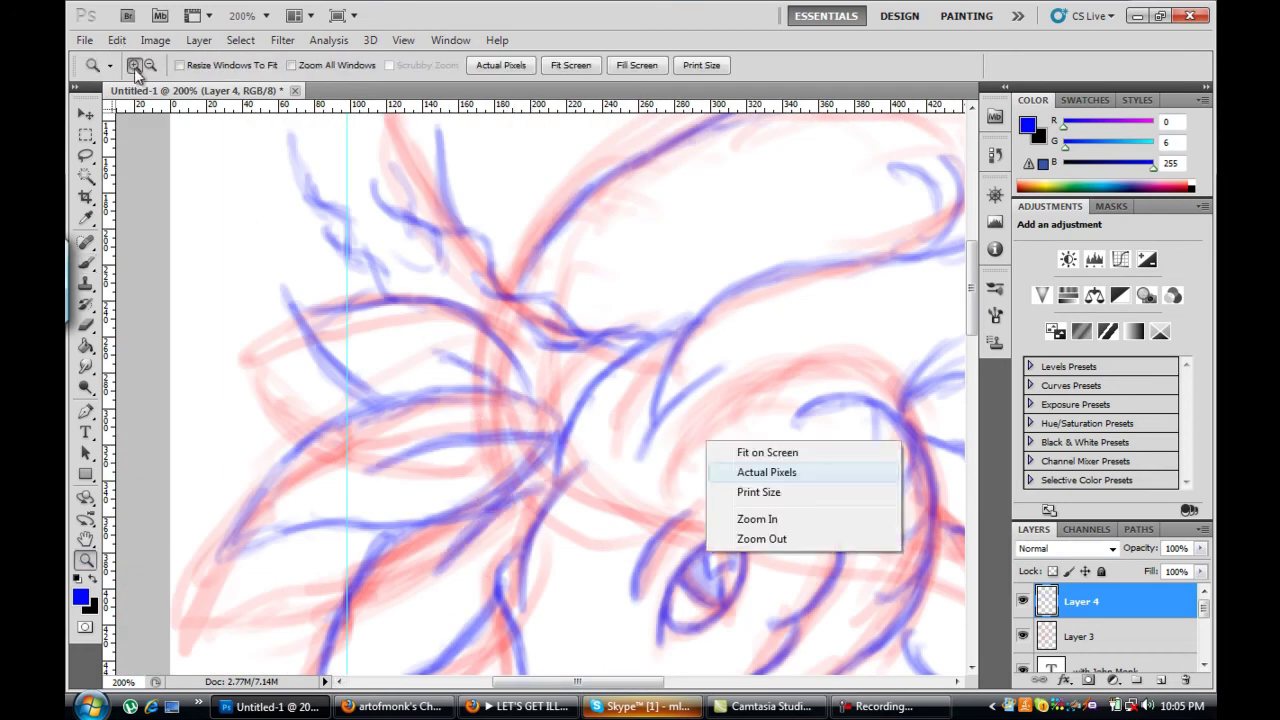
pyautogui.click(762, 466)
pyautogui.scroll(-2, 560, 400)
pyautogui.scroll(-1, 140, 120)
pyautogui.hscroll(3, 140, 120)
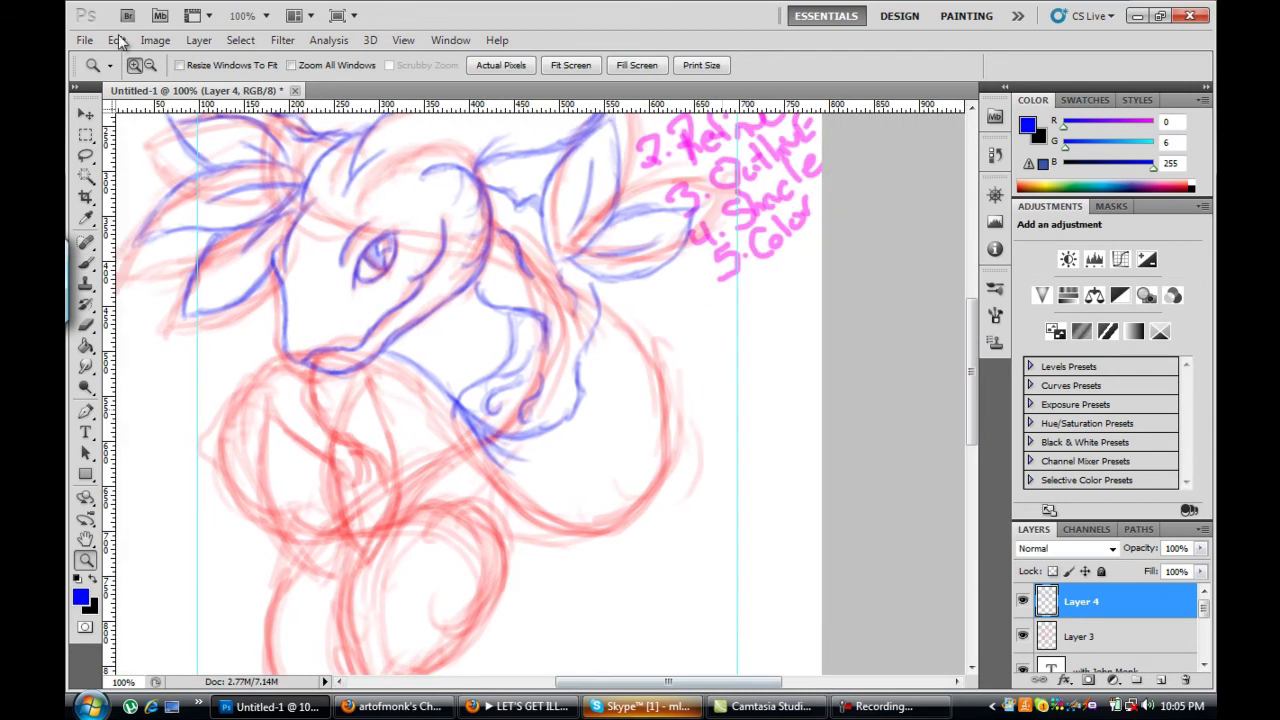
pyautogui.hotkey('ctrl', '+')
pyautogui.press('b')
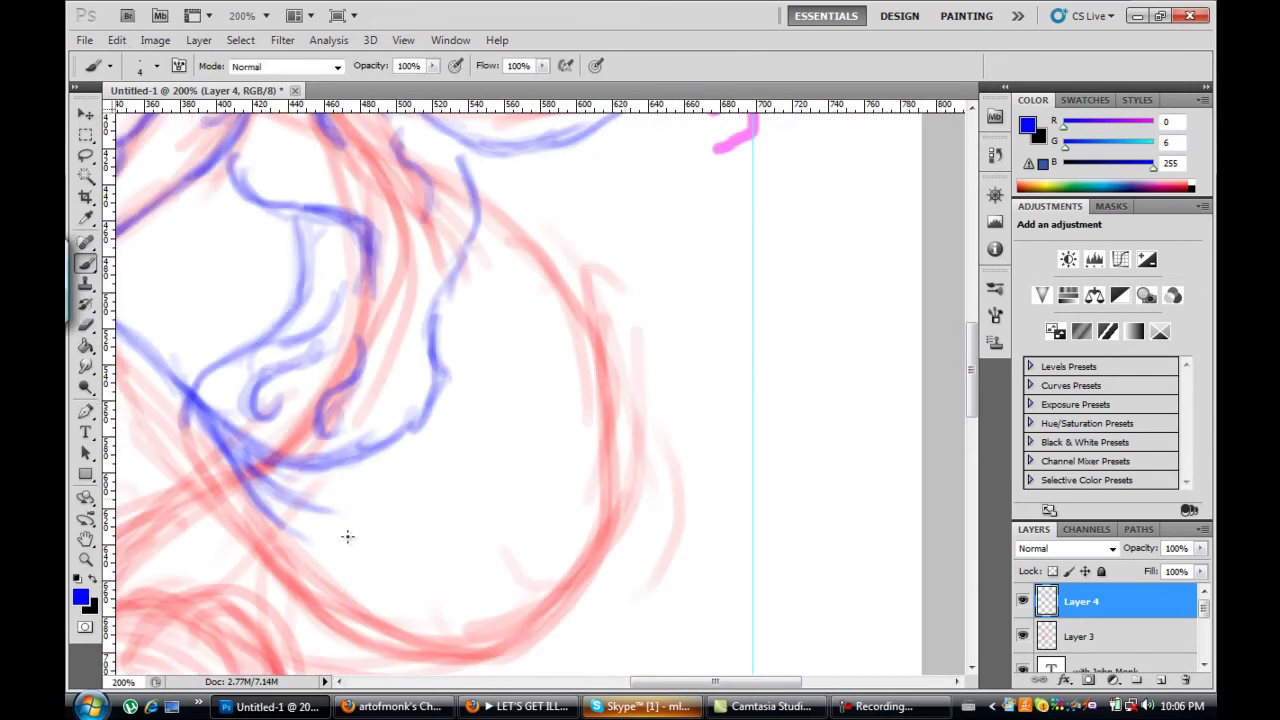
pyautogui.moveTo(482, 182); pyautogui.dragTo(634, 410)
pyautogui.moveTo(518, 646); pyautogui.dragTo(632, 512)
# Step: Undo the dark blue circle stroke and add a light blue stroke at the circle's bottom
pyautogui.hotkey('alt', 'e')
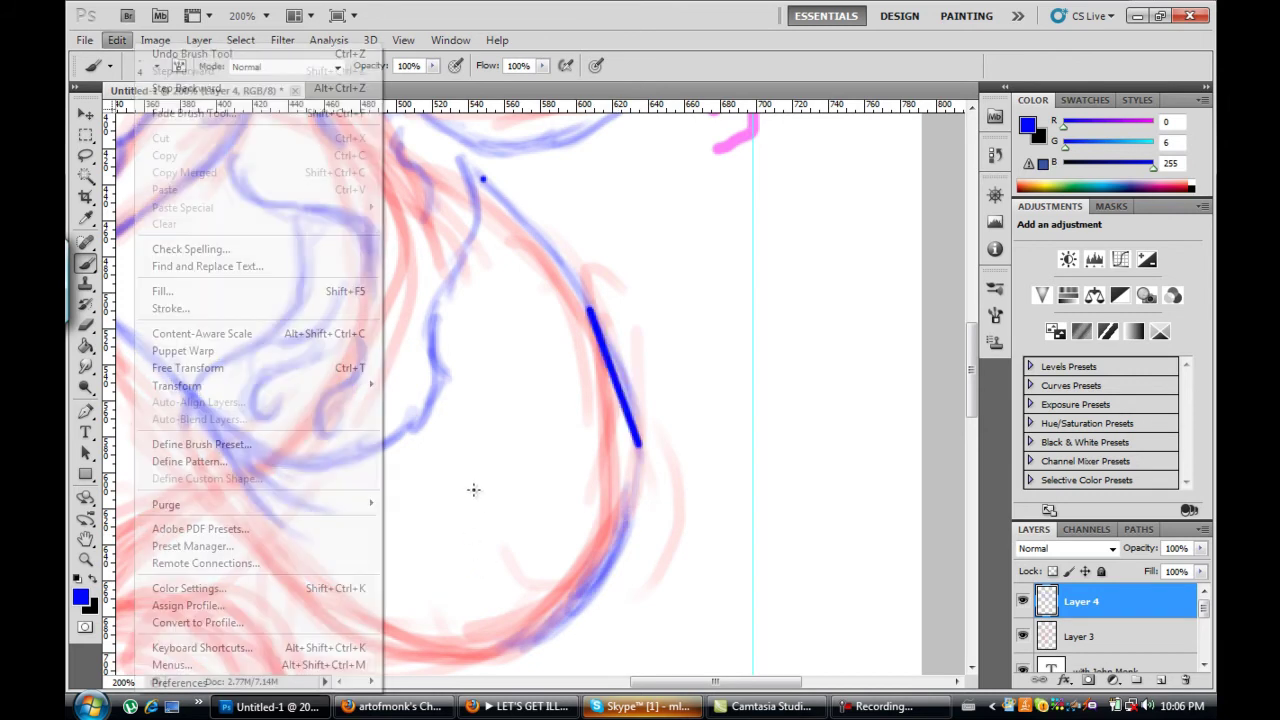
pyautogui.press('Down')
pyautogui.press('Down')
pyautogui.press('Return')
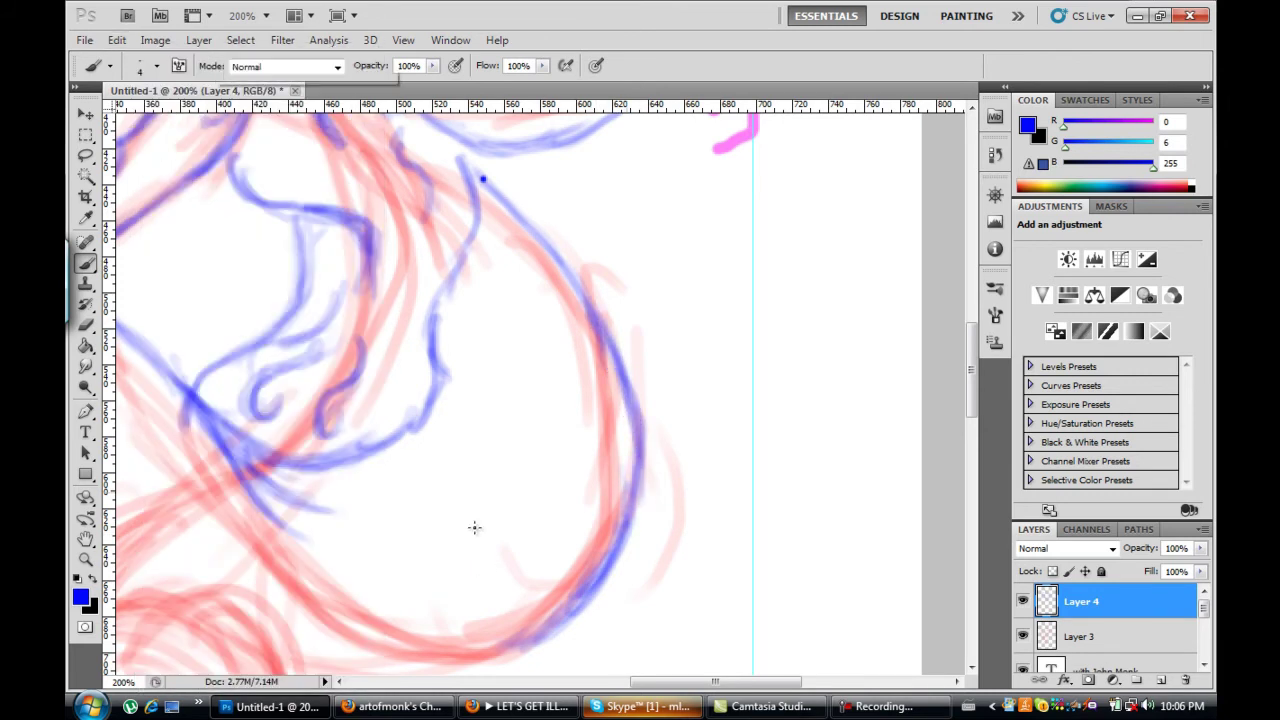
pyautogui.moveTo(470, 562)
pyautogui.mouseDown()
pyautogui.moveTo(580, 540)
pyautogui.moveTo(636, 478)
pyautogui.mouseUp()
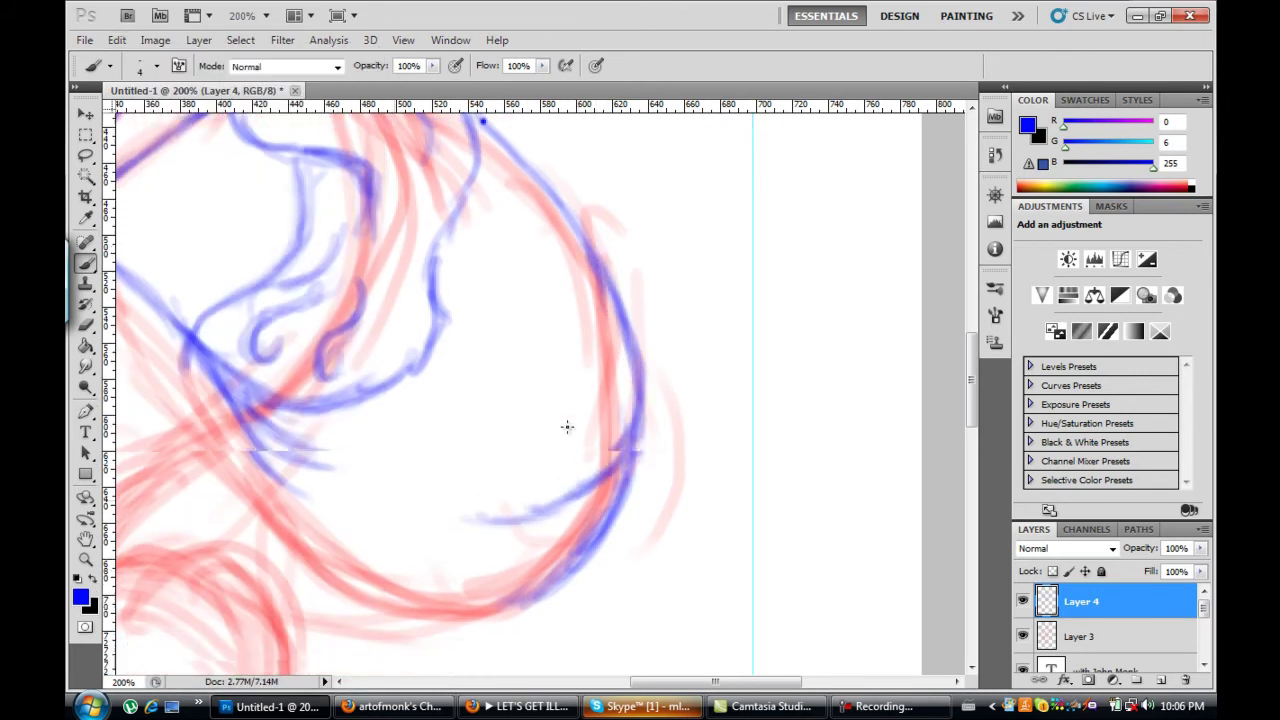
# Step: Draw and darken a long blue curve along the lower body and across its middle
pyautogui.hscroll(-5, 566, 426)
pyautogui.moveTo(412, 468)
pyautogui.mouseDown()
pyautogui.moveTo(570, 550)
pyautogui.moveTo(730, 598)
pyautogui.moveTo(860, 600)
pyautogui.mouseUp()
pyautogui.moveTo(750, 605); pyautogui.dragTo(540, 548)
pyautogui.moveTo(412, 468)
pyautogui.mouseDown()
pyautogui.moveTo(566, 552)
pyautogui.moveTo(550, 550)
pyautogui.mouseUp()
pyautogui.moveTo(376, 372); pyautogui.dragTo(583, 402)
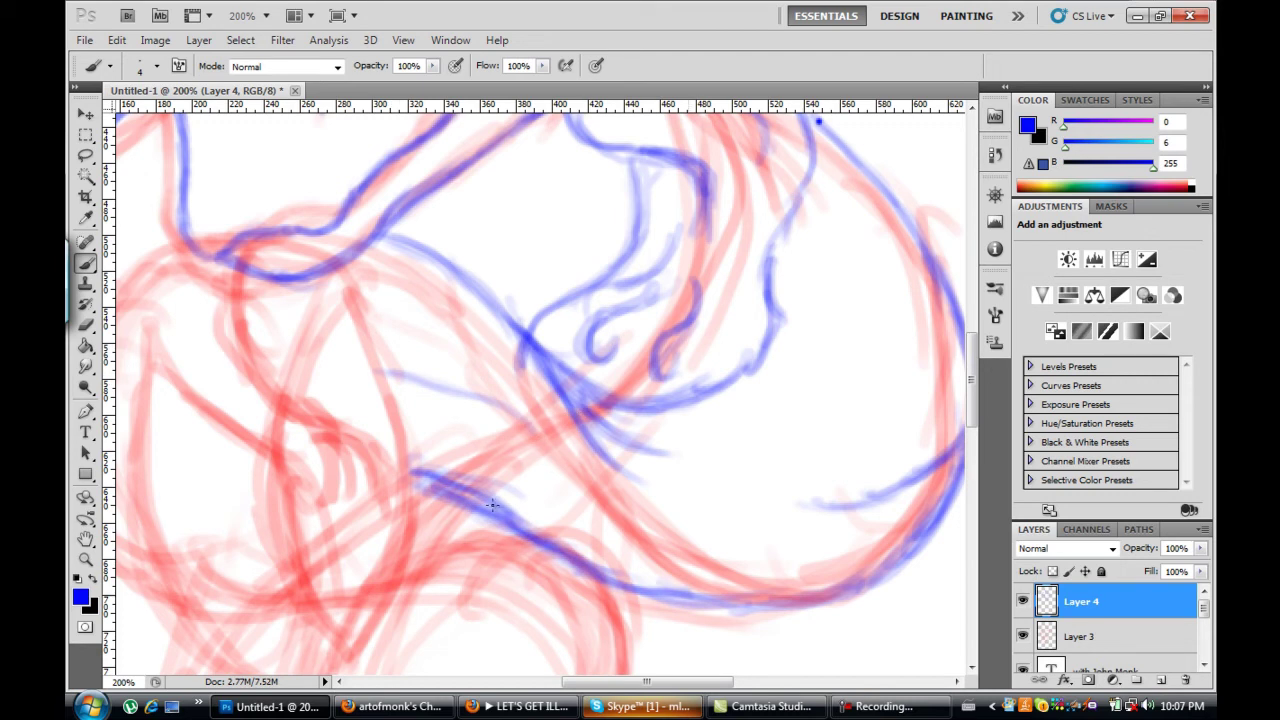
pyautogui.moveTo(507, 472); pyautogui.dragTo(680, 590)
pyautogui.moveTo(395, 400); pyautogui.dragTo(635, 555)
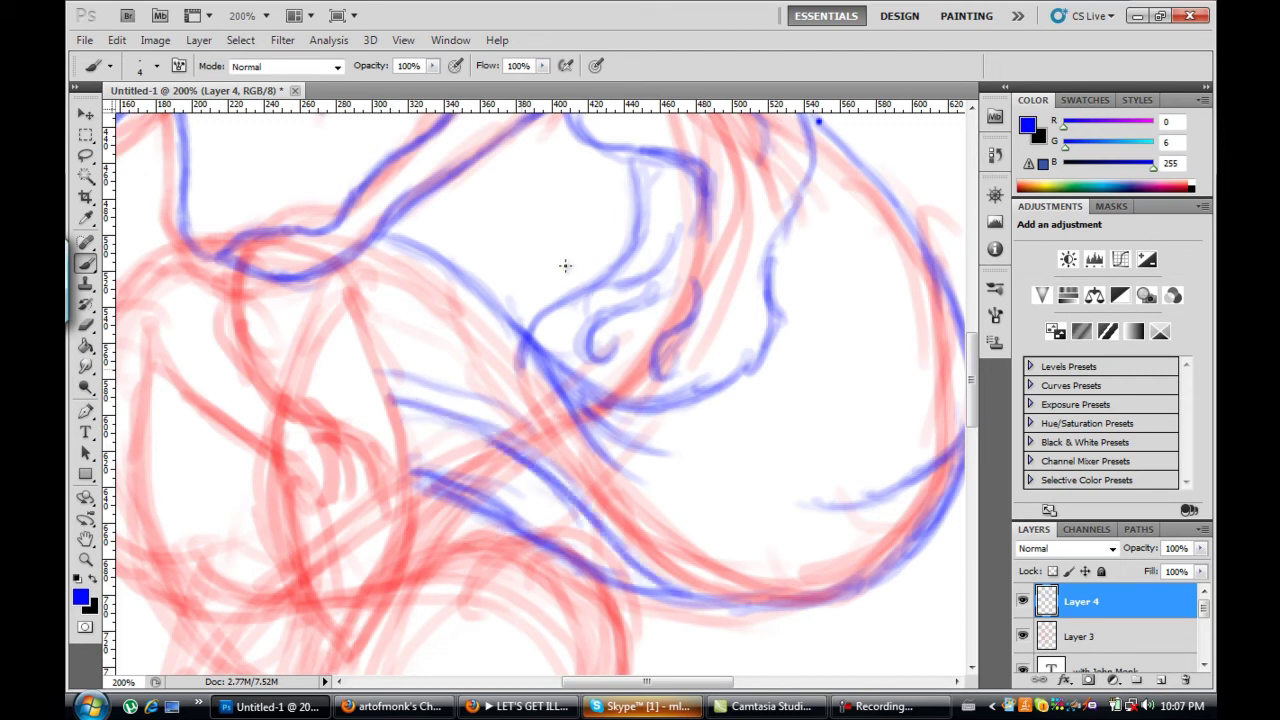
pyautogui.moveTo(474, 450); pyautogui.dragTo(585, 560)
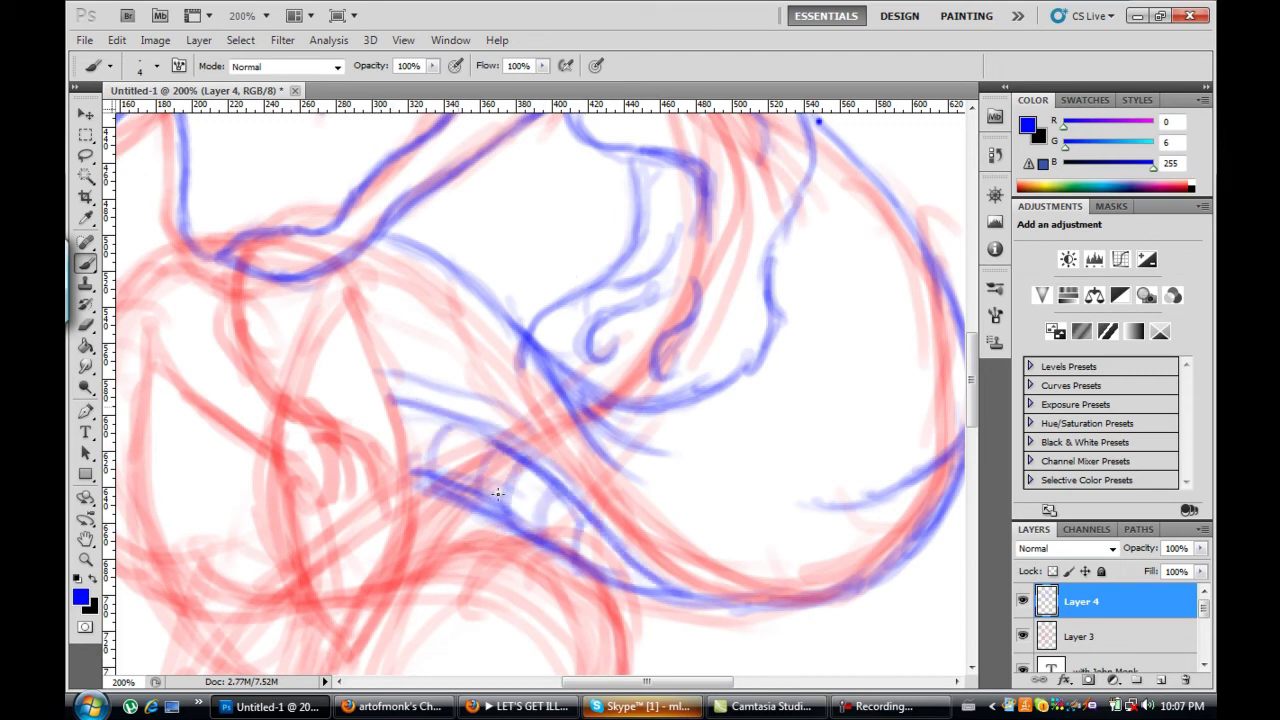
# Step: Draw the tall blue loop at left-centre and a line down its left side
pyautogui.moveTo(300, 565); pyautogui.dragTo(365, 352)
pyautogui.moveTo(335, 308); pyautogui.dragTo(292, 435)
pyautogui.moveTo(298, 550)
pyautogui.mouseDown()
pyautogui.moveTo(380, 306)
pyautogui.moveTo(390, 598)
pyautogui.moveTo(408, 470)
pyautogui.mouseUp()
pyautogui.moveTo(286, 430); pyautogui.dragTo(322, 600)
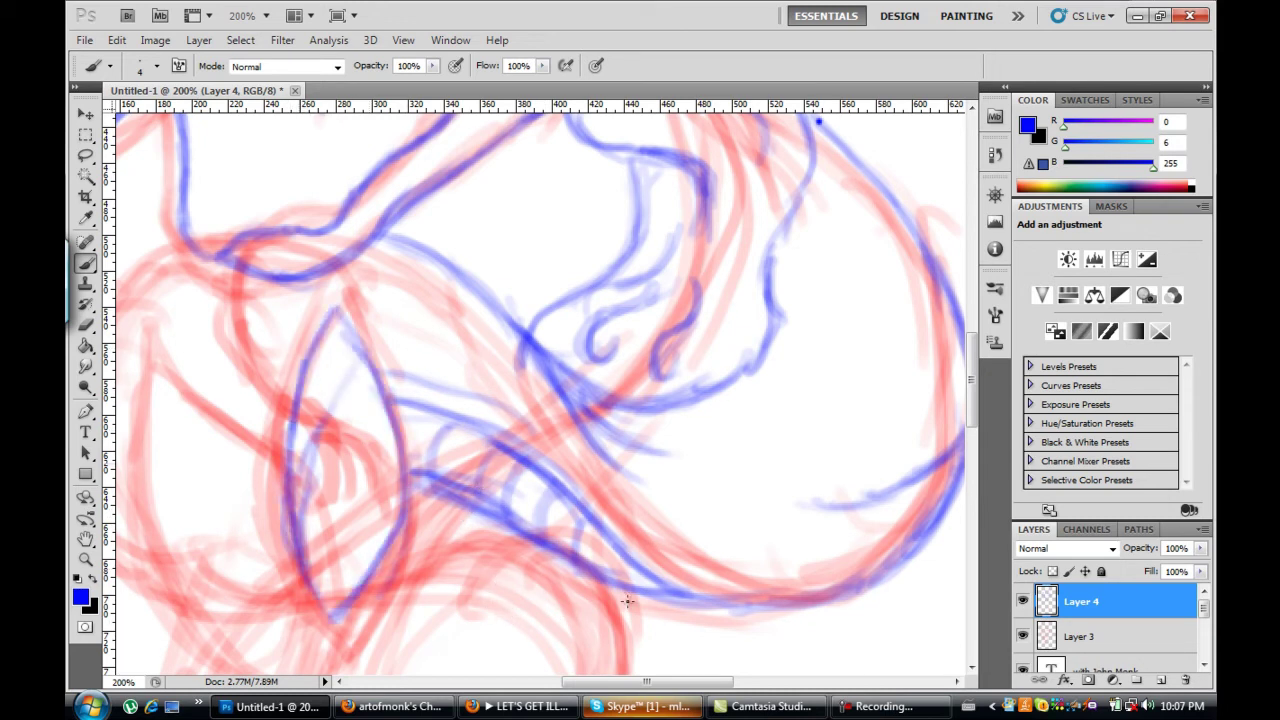
pyautogui.moveTo(238, 248); pyautogui.dragTo(340, 495)
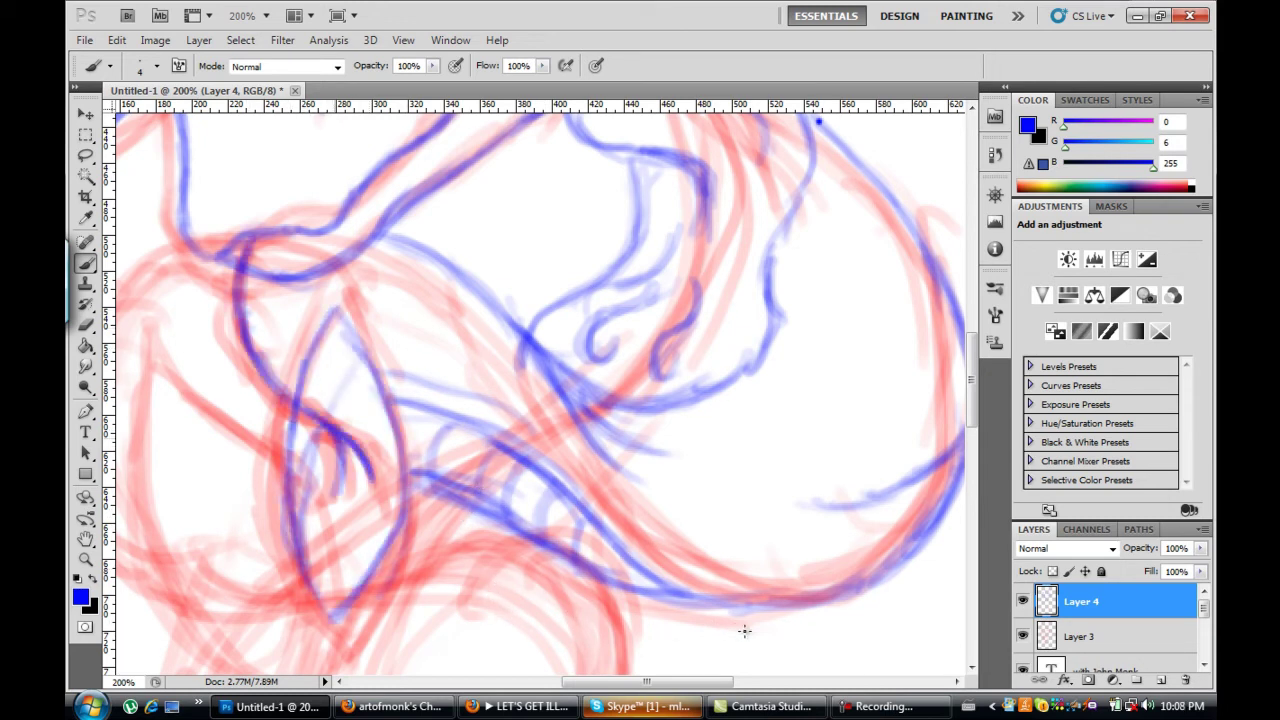
# Step: Trace the left loop in blue, with an arc across the top and a line down the left
pyautogui.hscroll(-3, 640, 640)
pyautogui.scroll(-1, 620, 640)
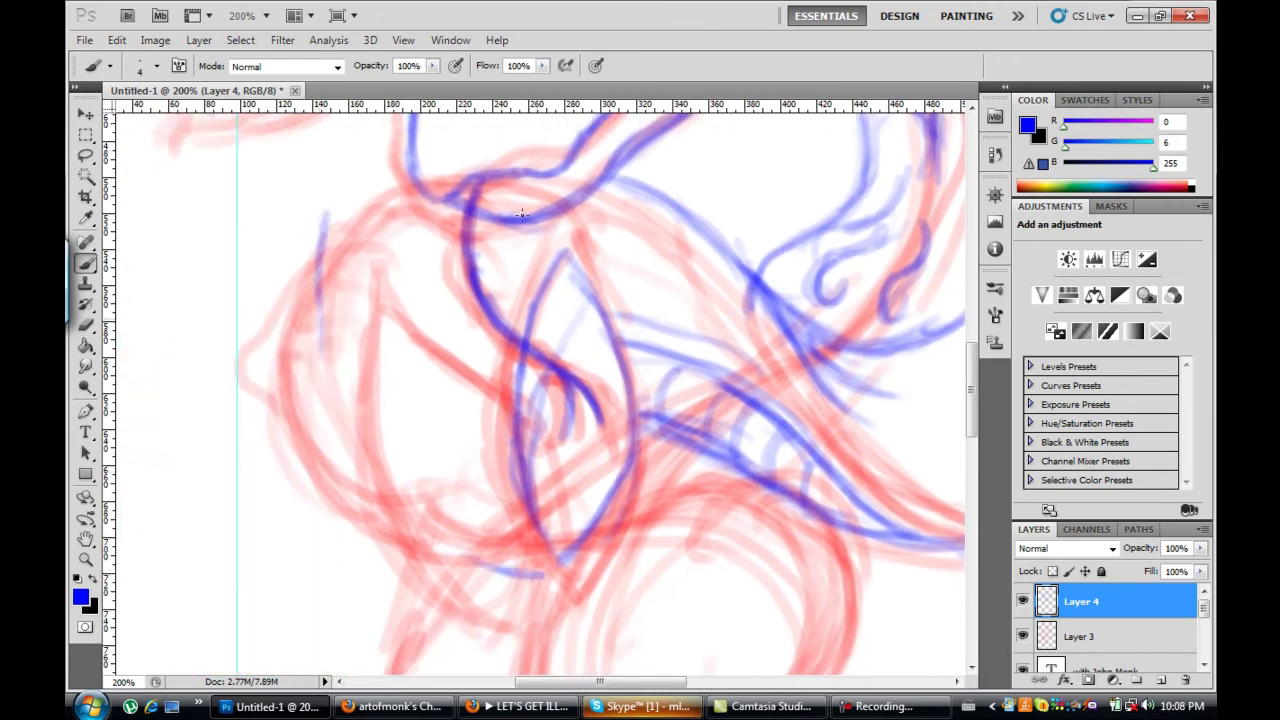
pyautogui.moveTo(322, 212); pyautogui.dragTo(372, 462)
pyautogui.moveTo(340, 400)
pyautogui.mouseDown()
pyautogui.moveTo(470, 570)
pyautogui.moveTo(340, 185)
pyautogui.moveTo(510, 430)
pyautogui.mouseUp()
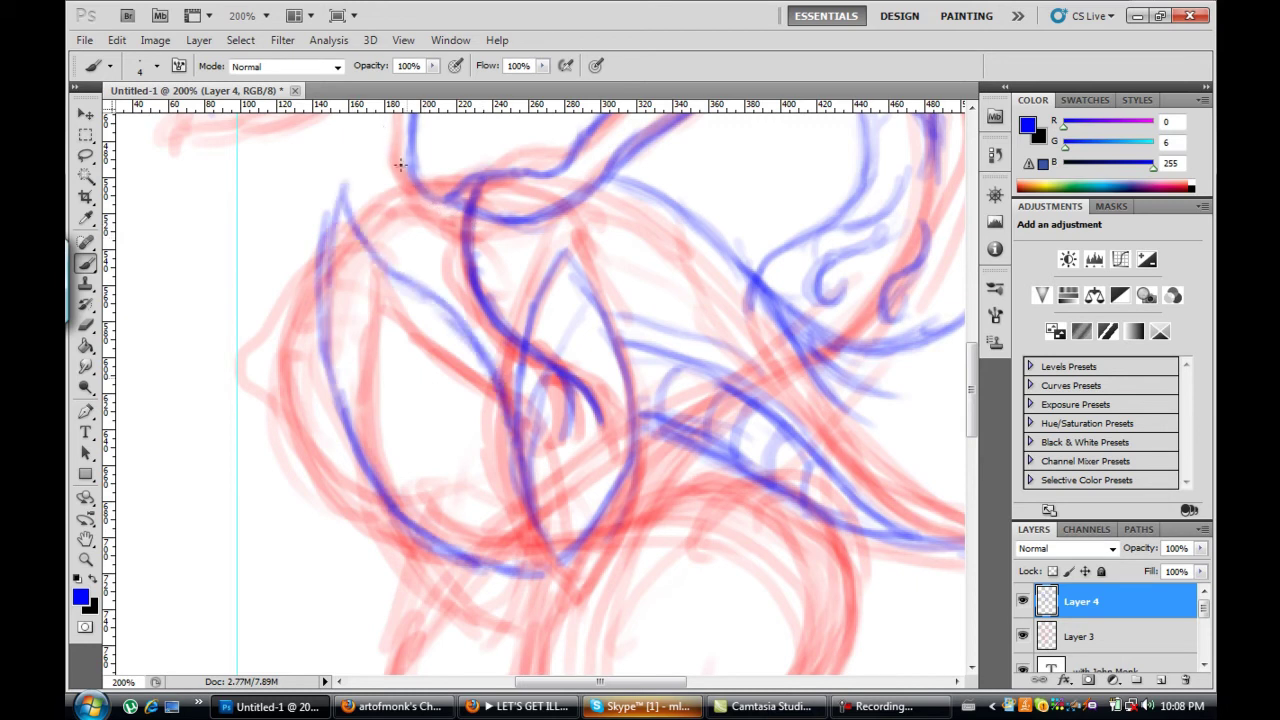
pyautogui.moveTo(400, 378); pyautogui.dragTo(510, 534)
pyautogui.moveTo(350, 205)
pyautogui.mouseDown()
pyautogui.moveTo(400, 172)
pyautogui.moveTo(516, 148)
pyautogui.moveTo(640, 190)
pyautogui.mouseUp()
pyautogui.moveTo(360, 178); pyautogui.dragTo(270, 380)
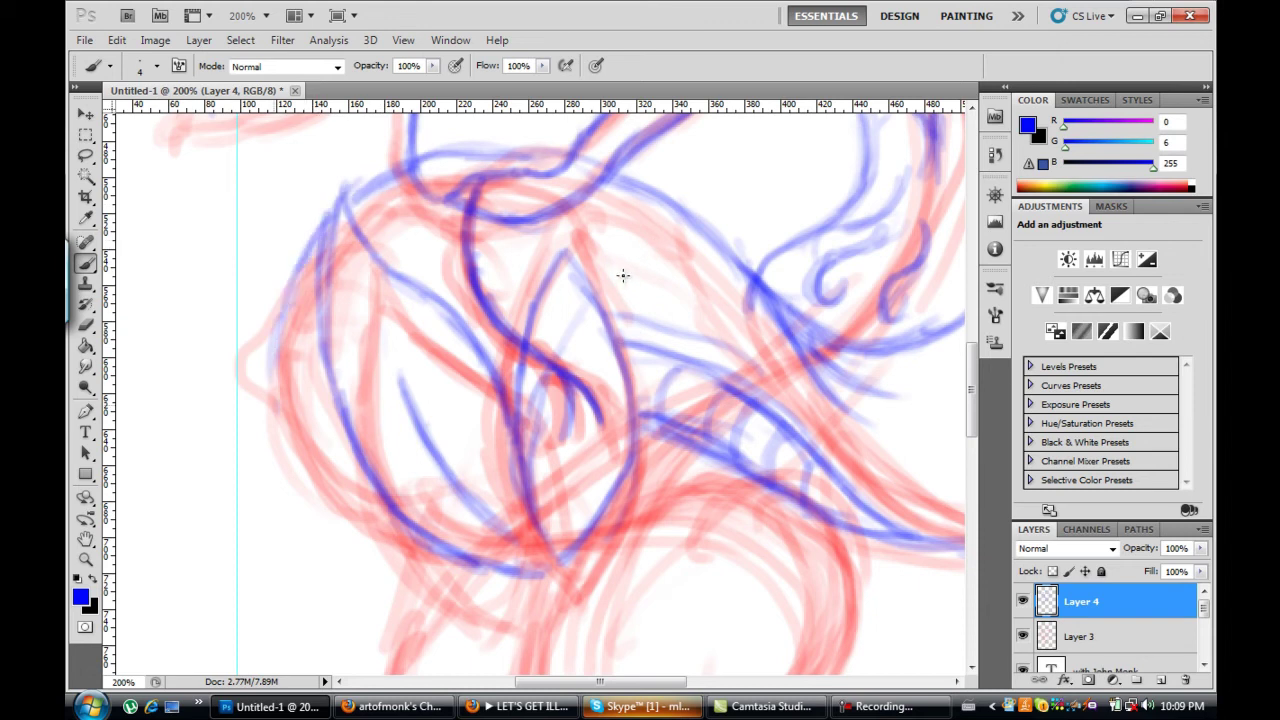
# Step: Sketch faint blue loops over the left contour, undoing one dark stroke, and line the lower-left edge
pyautogui.moveTo(608, 340)
pyautogui.mouseDown()
pyautogui.moveTo(540, 350)
pyautogui.moveTo(384, 430)
pyautogui.mouseUp()
pyautogui.moveTo(340, 560); pyautogui.dragTo(385, 638)
pyautogui.moveTo(472, 366); pyautogui.dragTo(337, 573)
pyautogui.hotkey('ctrl', 'z')
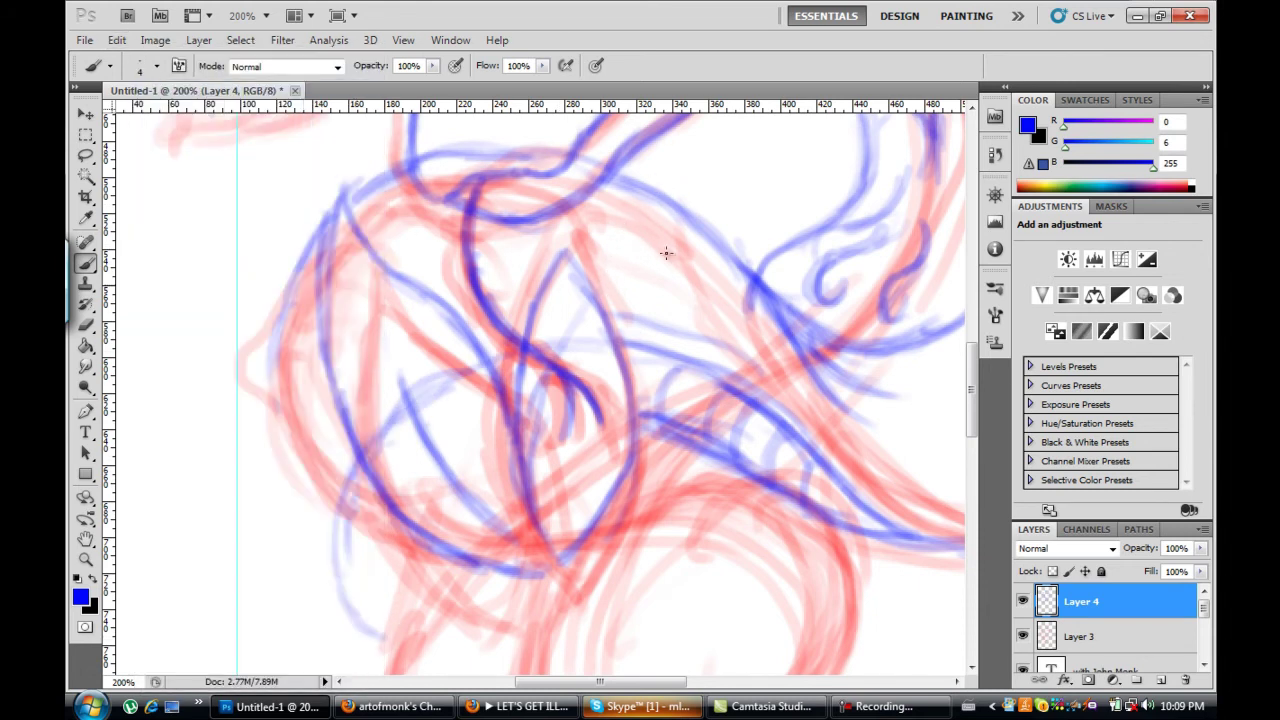
pyautogui.moveTo(330, 470); pyautogui.dragTo(385, 628)
pyautogui.moveTo(335, 515); pyautogui.dragTo(390, 642)
pyautogui.moveTo(340, 578); pyautogui.dragTo(406, 552)
pyautogui.moveTo(300, 490); pyautogui.dragTo(345, 604)
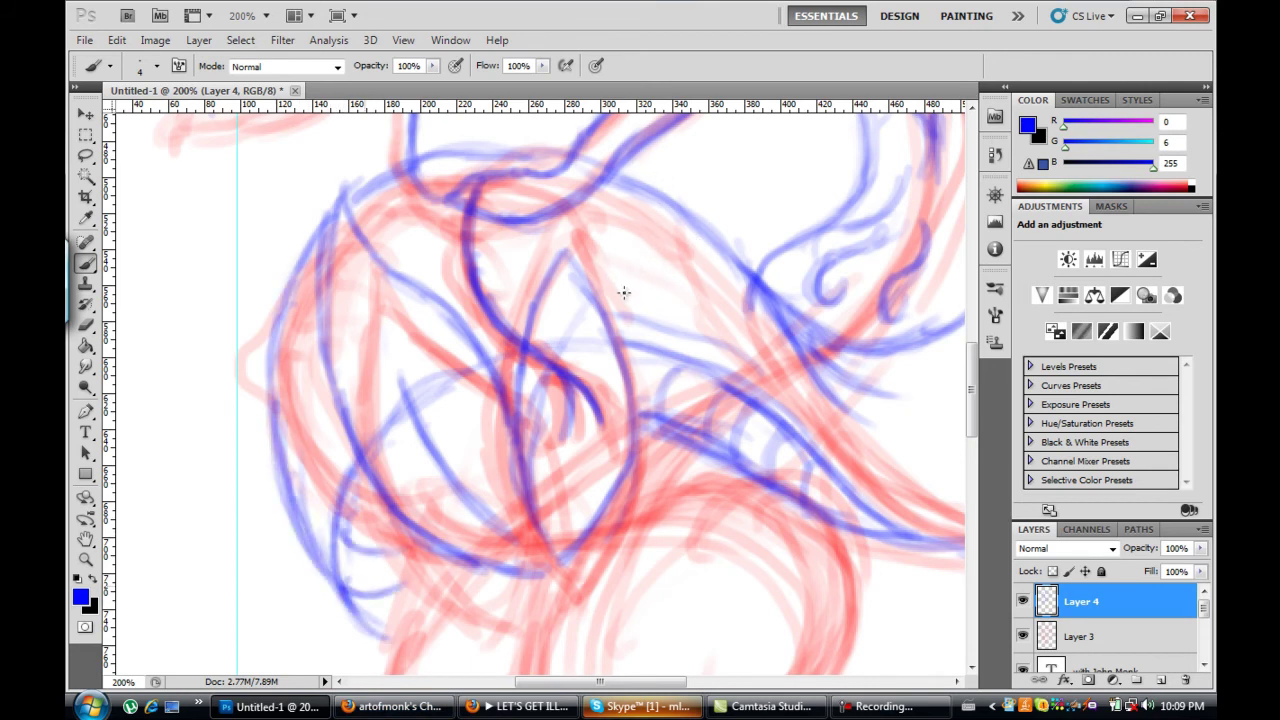
# Step: Add blue curves along the lower-left contour and a curling strand inside it
pyautogui.scroll(-3, 630, 278)
pyautogui.scroll(-2, 634, 278)
pyautogui.moveTo(440, 303); pyautogui.dragTo(384, 430)
pyautogui.moveTo(362, 515); pyautogui.dragTo(436, 390)
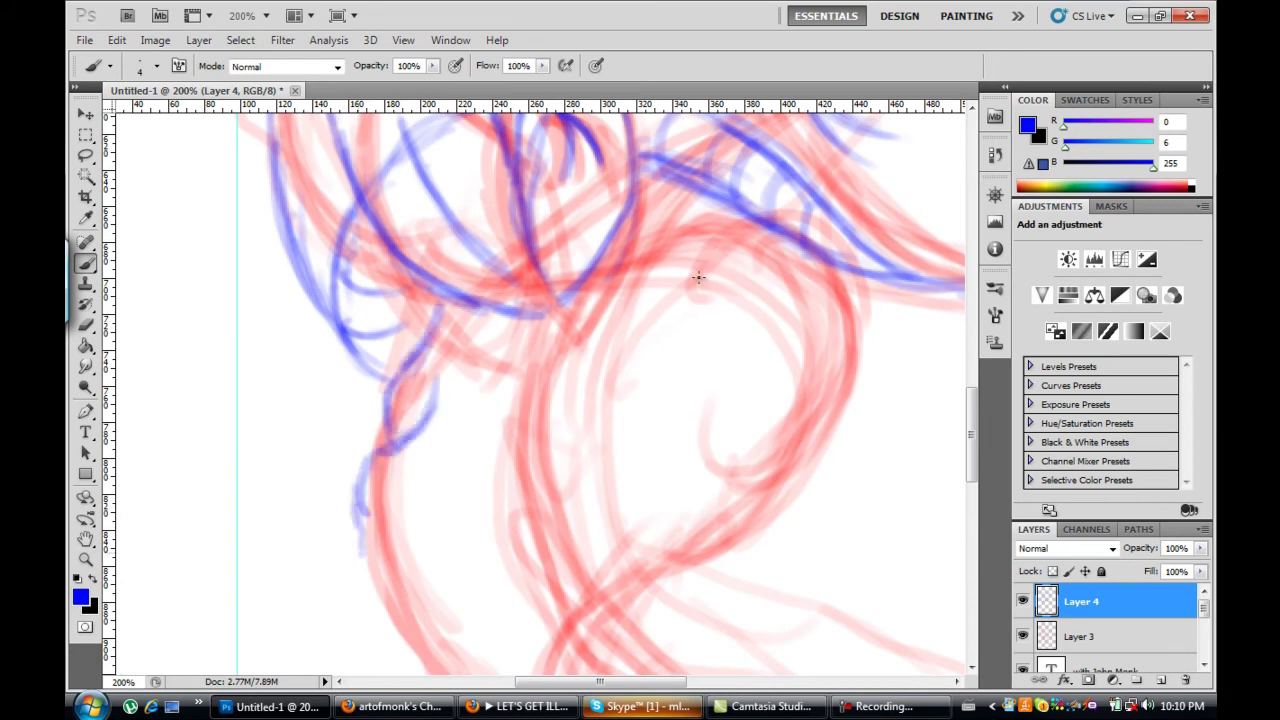
pyautogui.moveTo(415, 515); pyautogui.dragTo(390, 645)
pyautogui.scroll(-2, 463, 297)
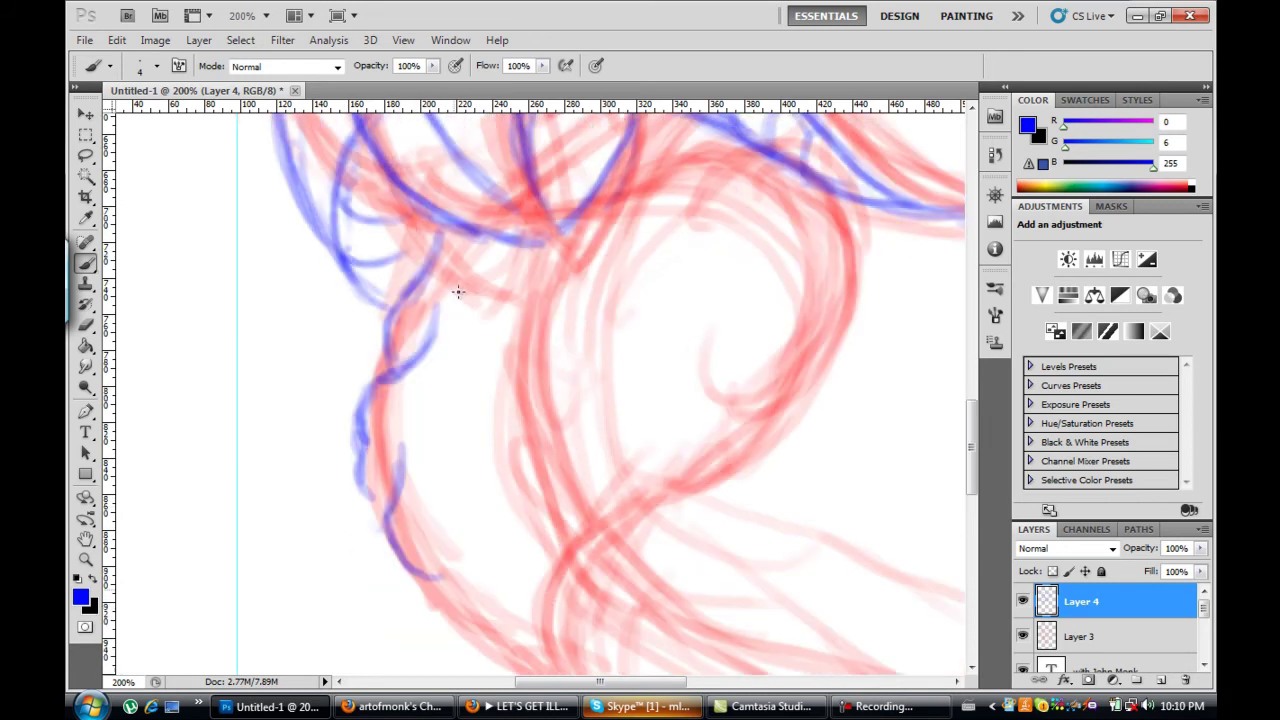
pyautogui.scroll(-1, 463, 297)
pyautogui.moveTo(420, 316); pyautogui.dragTo(436, 264)
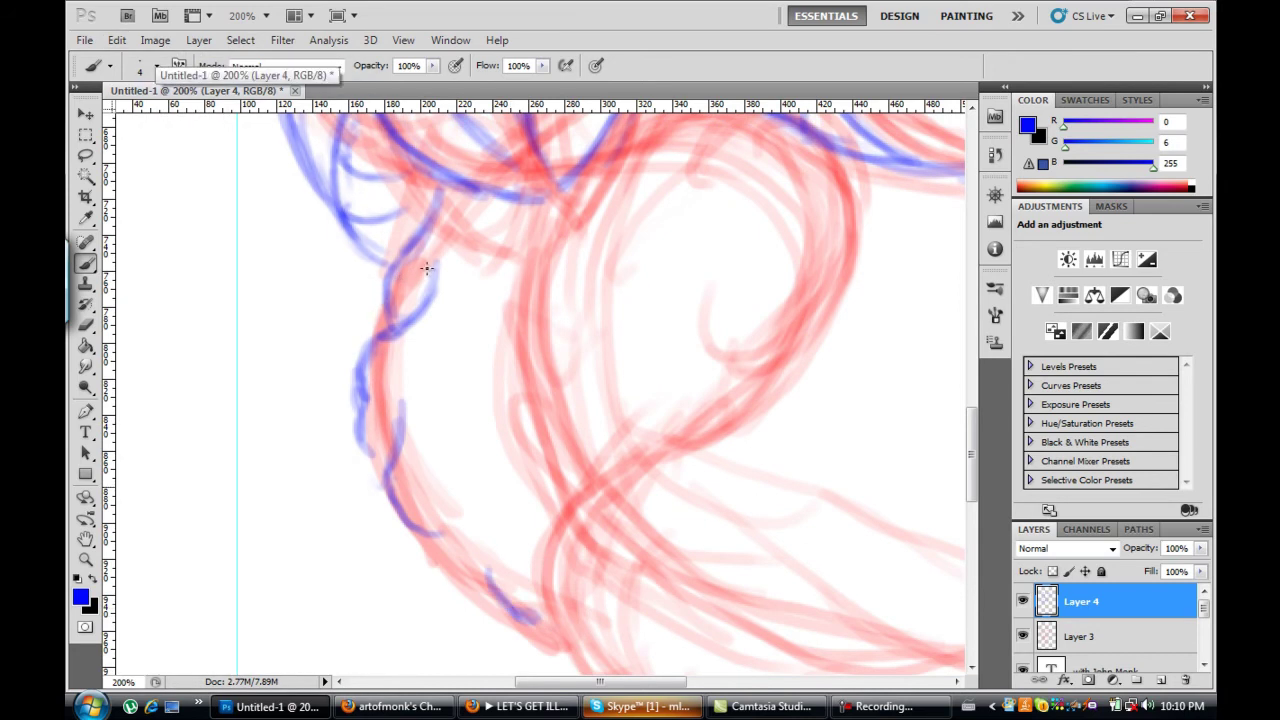
pyautogui.moveTo(510, 605); pyautogui.dragTo(352, 344)
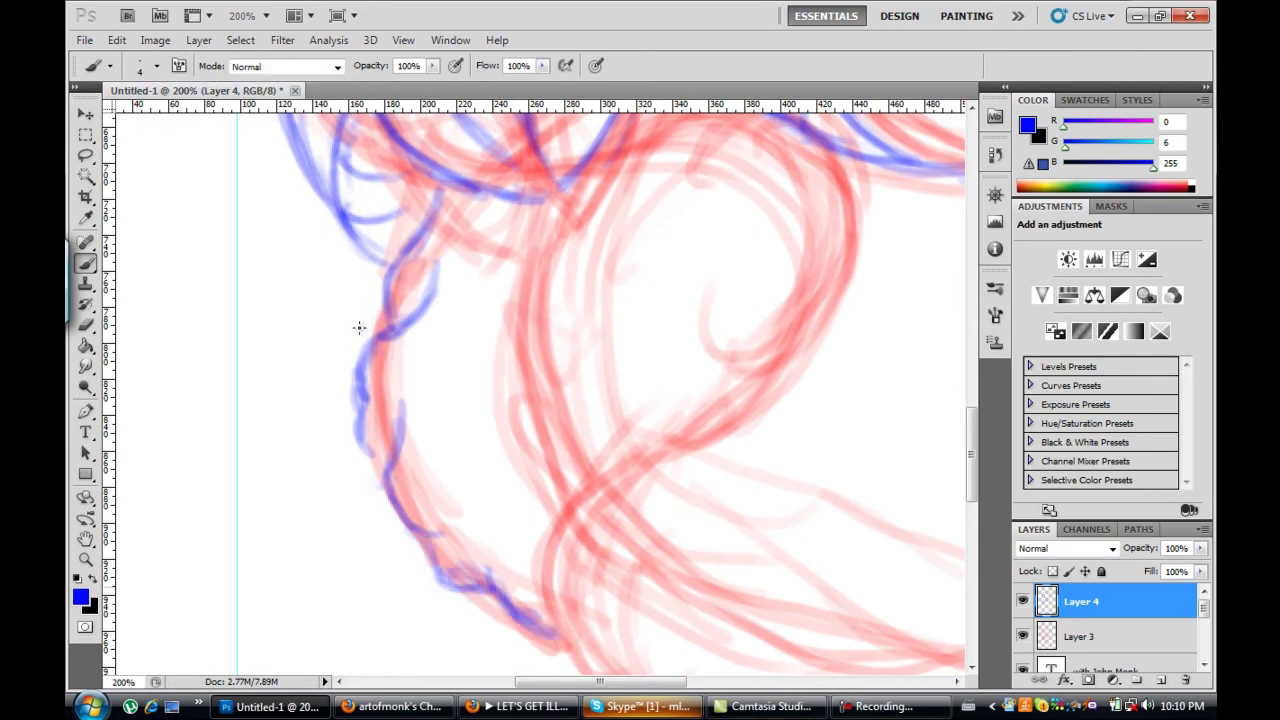
pyautogui.moveTo(472, 386); pyautogui.dragTo(522, 470)
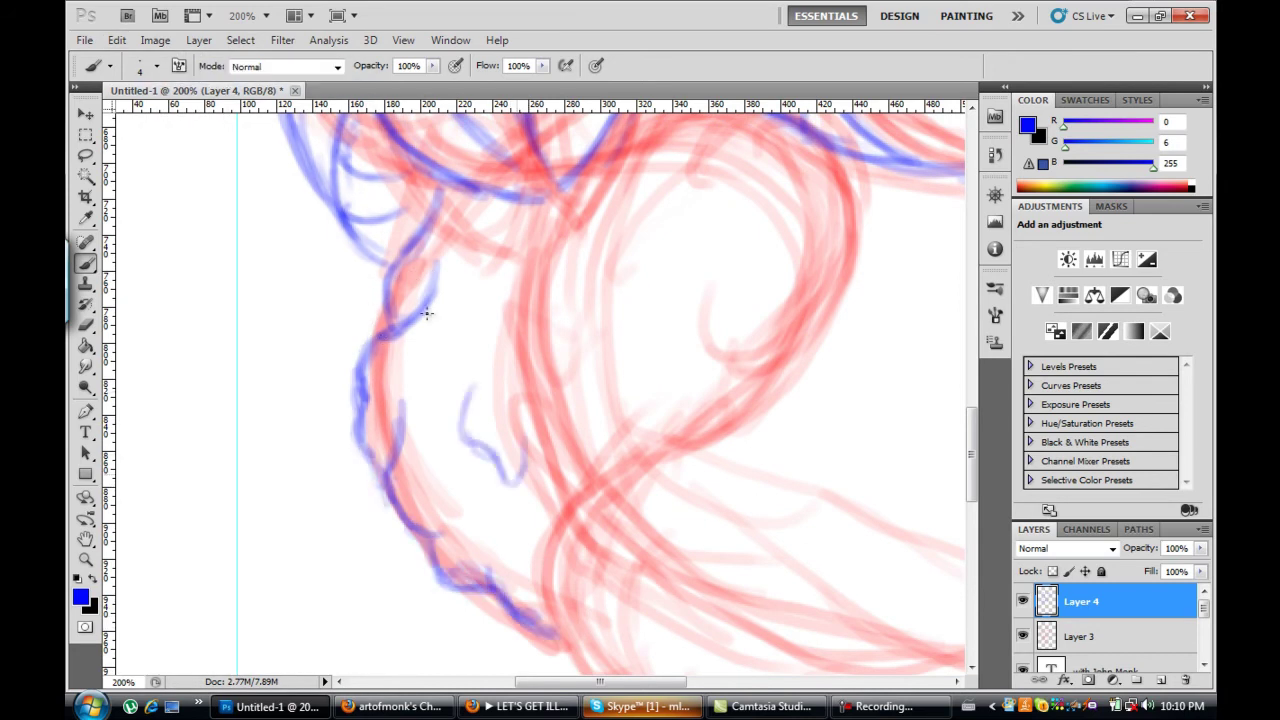
# Step: Join a blue curve to the upper lines and draw curly strands inside the upper contour
pyautogui.scroll(2, 372, 307)
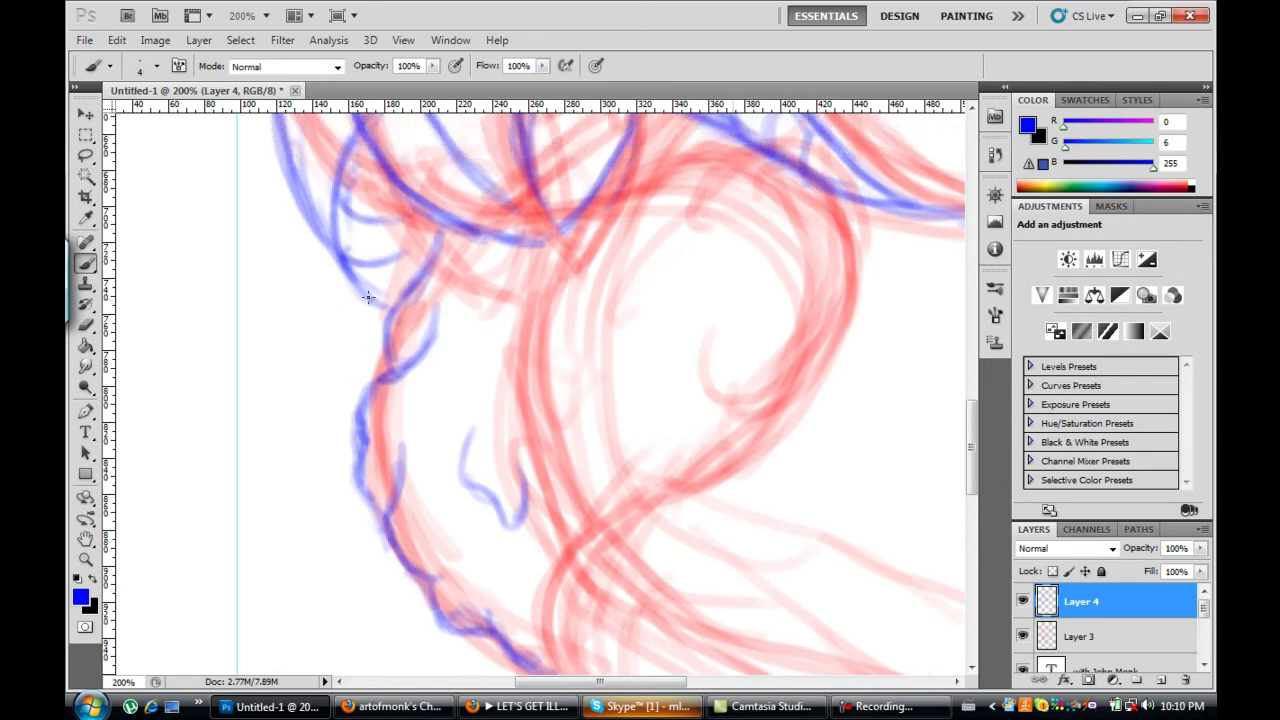
pyautogui.moveTo(761, 273); pyautogui.dragTo(850, 200)
pyautogui.moveTo(700, 165); pyautogui.dragTo(672, 240)
pyautogui.moveTo(668, 255); pyautogui.dragTo(638, 325)
pyautogui.moveTo(690, 170); pyautogui.dragTo(686, 315)
# Step: Draw curly blue strands through the middle and right of centre
pyautogui.moveTo(660, 356)
pyautogui.mouseDown()
pyautogui.moveTo(688, 478)
pyautogui.moveTo(684, 460)
pyautogui.mouseUp()
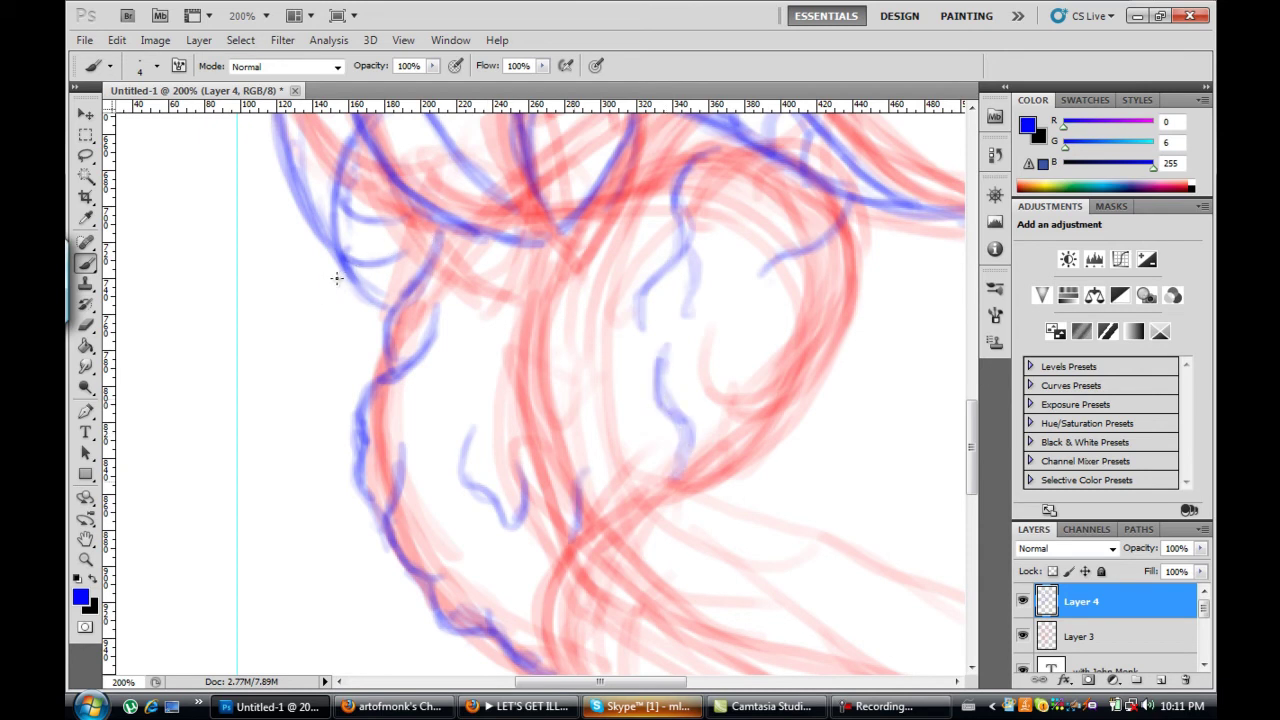
pyautogui.moveTo(604, 420); pyautogui.dragTo(640, 505)
pyautogui.moveTo(598, 386); pyautogui.dragTo(645, 495)
pyautogui.moveTo(478, 384)
pyautogui.mouseDown()
pyautogui.moveTo(462, 460)
pyautogui.moveTo(510, 522)
pyautogui.mouseUp()
pyautogui.moveTo(510, 425); pyautogui.dragTo(524, 525)
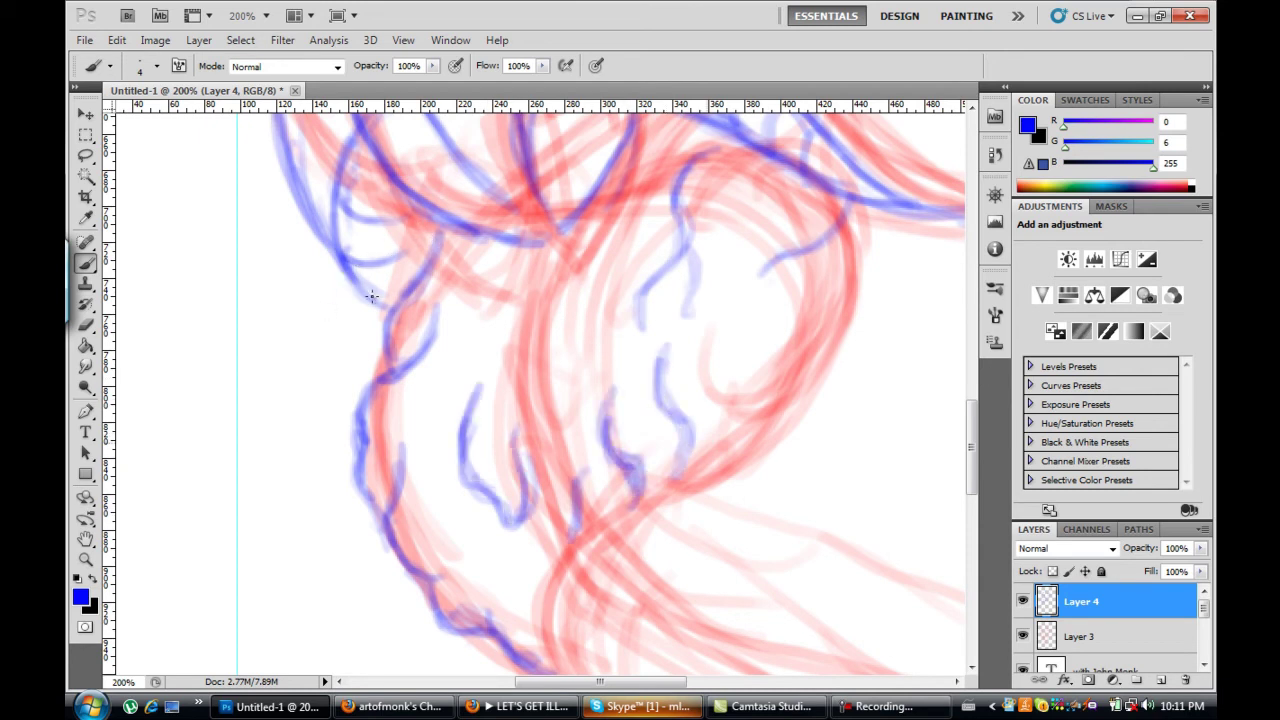
pyautogui.moveTo(672, 346); pyautogui.dragTo(690, 418)
pyautogui.moveTo(736, 357); pyautogui.dragTo(700, 425)
# Step: Trace the long blue curve down the figure's right side toward the lower right
pyautogui.moveTo(820, 256)
pyautogui.mouseDown()
pyautogui.moveTo(811, 368)
pyautogui.moveTo(548, 602)
pyautogui.mouseUp()
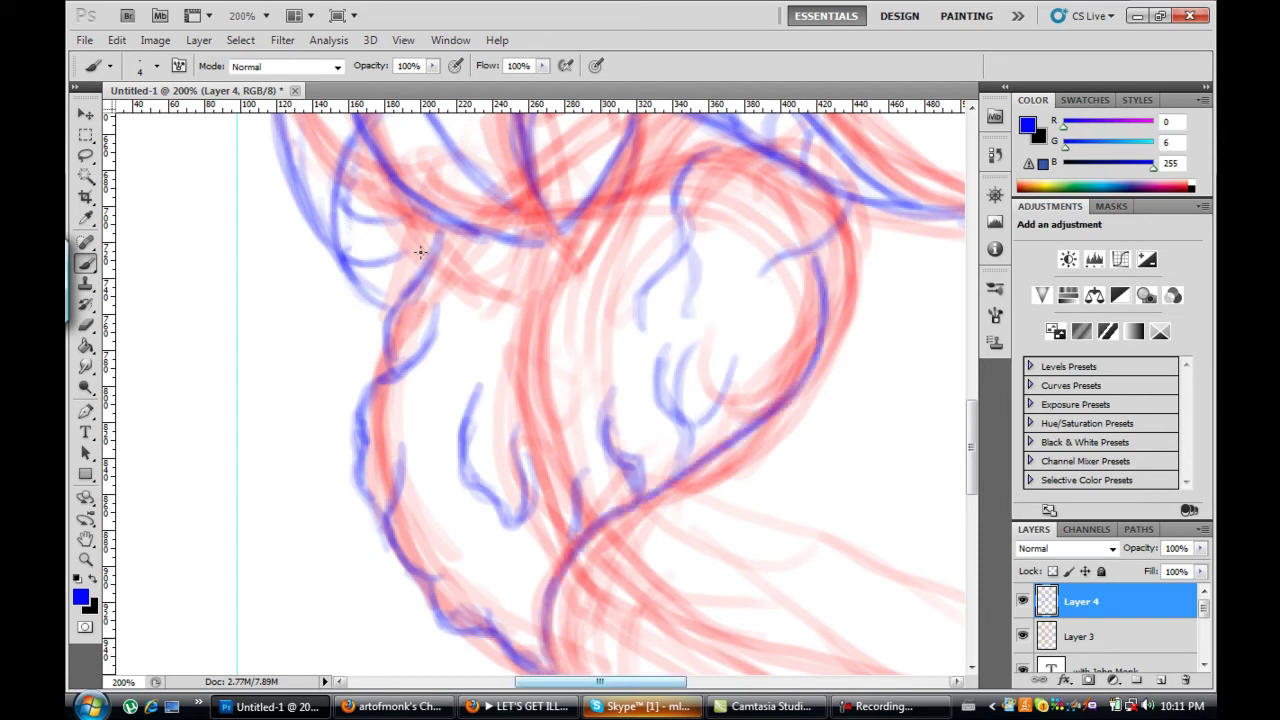
pyautogui.scroll(-5, 370, 230)
pyautogui.scroll(-5, 348, 211)
pyautogui.moveTo(548, 390)
pyautogui.mouseDown()
pyautogui.moveTo(590, 485)
pyautogui.moveTo(655, 522)
pyautogui.mouseUp()
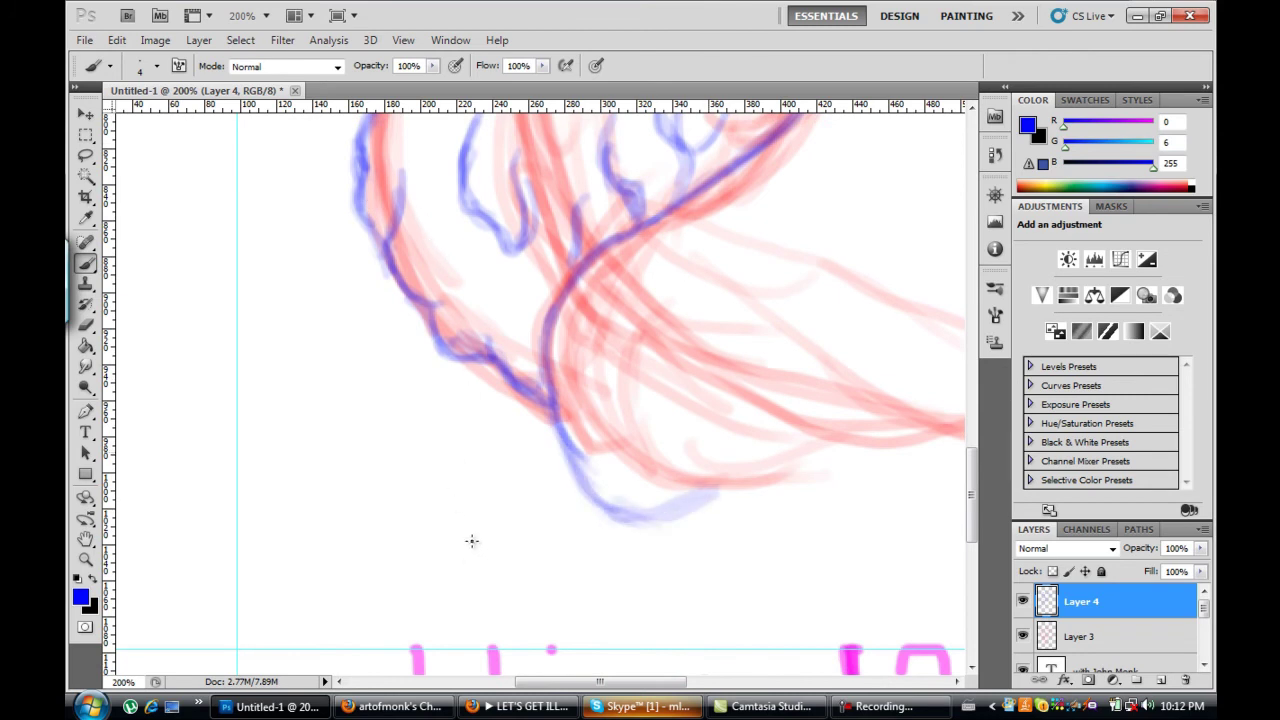
pyautogui.hscroll(5, 449, 560)
pyautogui.hscroll(5, 445, 480)
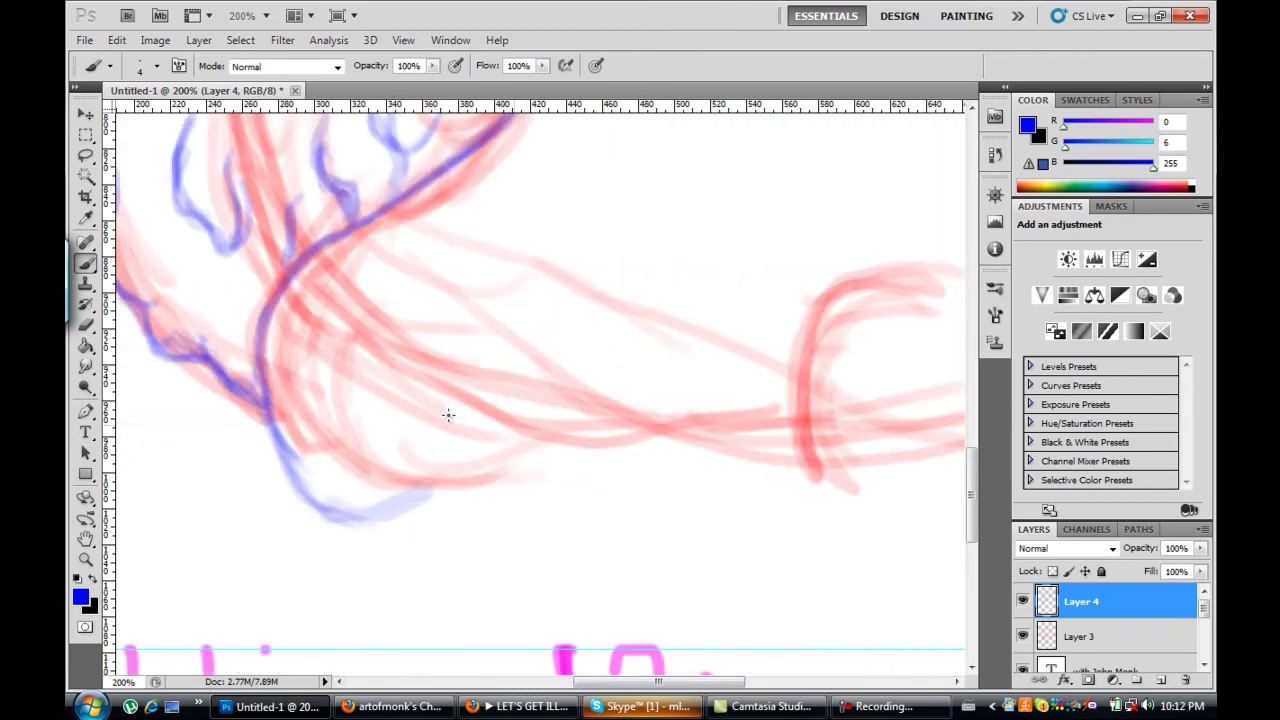
# Step: Draw a blue oval bud over the lower-right of the red sketch
pyautogui.moveTo(558, 352)
pyautogui.mouseDown()
pyautogui.moveTo(648, 434)
pyautogui.moveTo(670, 440)
pyautogui.moveTo(740, 410)
pyautogui.mouseUp()
pyautogui.moveTo(742, 360); pyautogui.dragTo(600, 450)
pyautogui.moveTo(570, 370); pyautogui.dragTo(745, 452)
pyautogui.moveTo(565, 340)
pyautogui.mouseDown()
pyautogui.moveTo(670, 390)
pyautogui.moveTo(682, 414)
pyautogui.mouseUp()
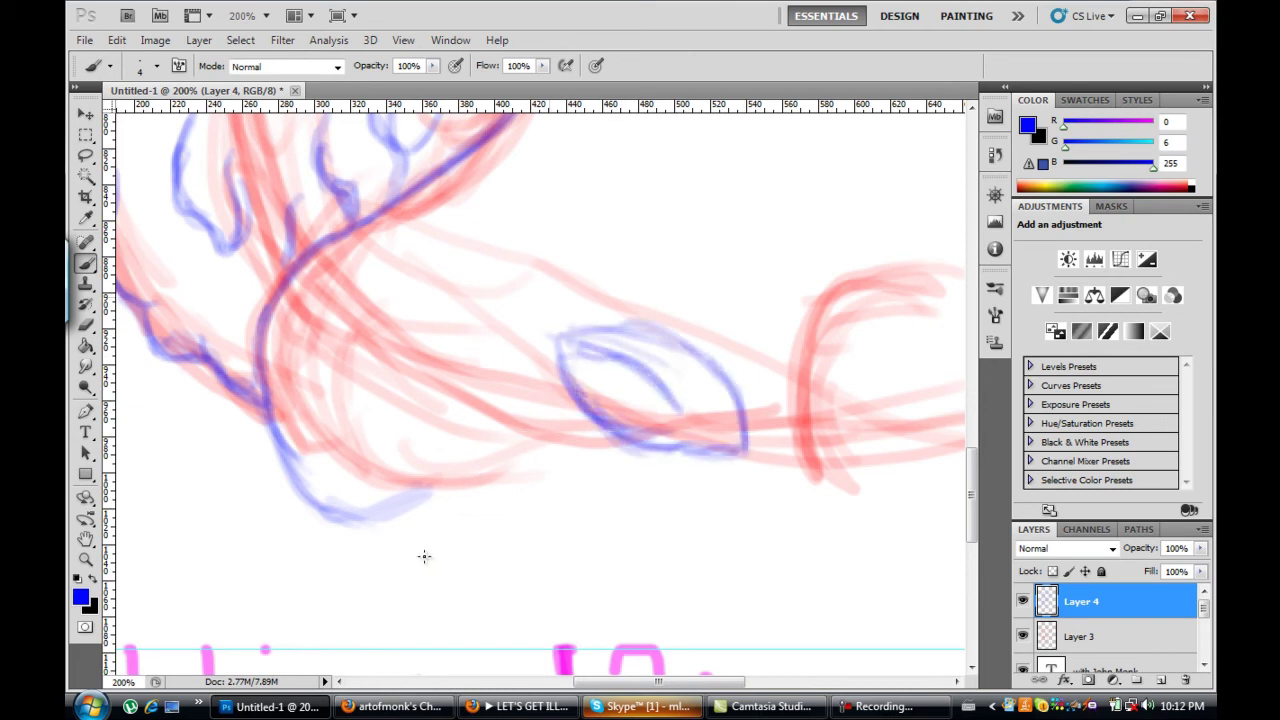
# Step: Draw an upper blue oval with a centre vein and leaf tip
pyautogui.scroll(4, 428, 572)
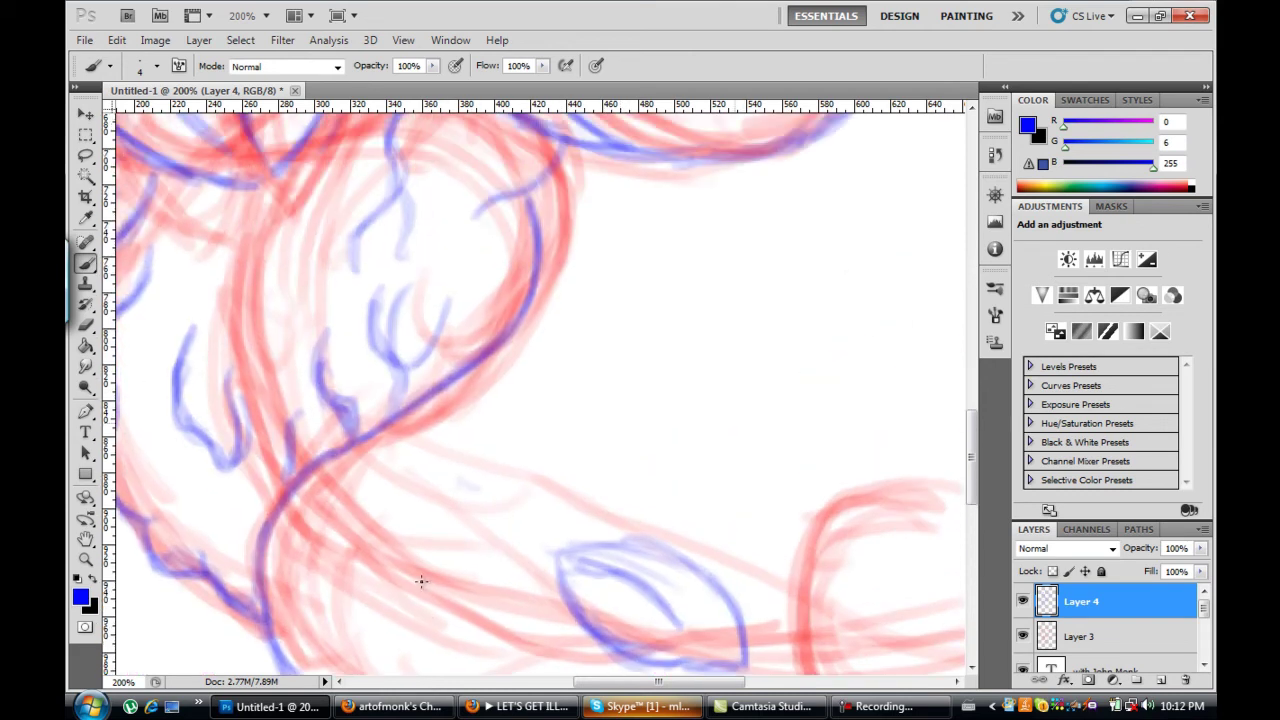
pyautogui.moveTo(612, 176); pyautogui.dragTo(620, 370)
pyautogui.moveTo(592, 300)
pyautogui.mouseDown()
pyautogui.moveTo(668, 165)
pyautogui.moveTo(672, 355)
pyautogui.mouseUp()
pyautogui.moveTo(684, 280); pyautogui.dragTo(620, 380)
pyautogui.moveTo(625, 252)
pyautogui.mouseDown()
pyautogui.moveTo(632, 342)
pyautogui.moveTo(750, 222)
pyautogui.mouseUp()
# Step: Draw a blue leaf right of the upper oval and another leaf beneath it
pyautogui.moveTo(686, 264); pyautogui.dragTo(768, 338)
pyautogui.moveTo(796, 226); pyautogui.dragTo(666, 354)
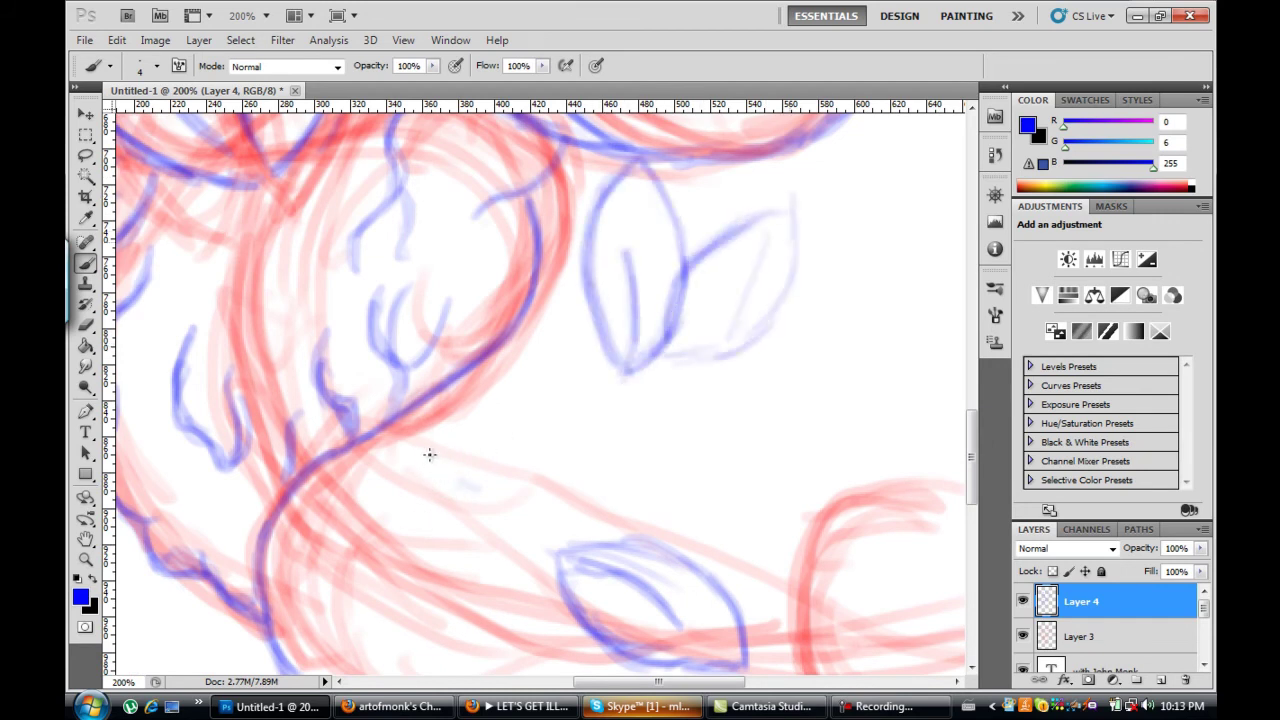
pyautogui.moveTo(708, 244); pyautogui.dragTo(798, 200)
pyautogui.moveTo(718, 330)
pyautogui.mouseDown()
pyautogui.moveTo(644, 370)
pyautogui.moveTo(782, 316)
pyautogui.mouseUp()
pyautogui.moveTo(690, 345); pyautogui.dragTo(796, 350)
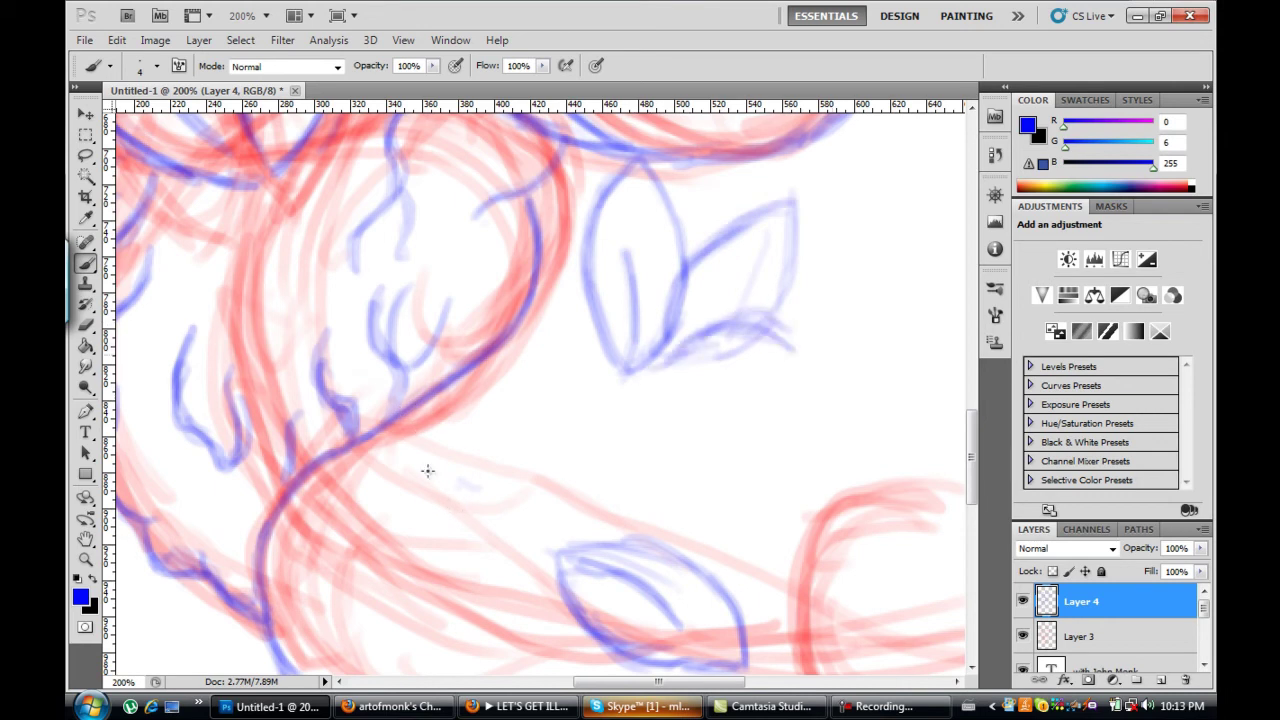
pyautogui.moveTo(646, 366)
pyautogui.mouseDown()
pyautogui.moveTo(790, 406)
pyautogui.moveTo(860, 350)
pyautogui.mouseUp()
pyautogui.moveTo(664, 372); pyautogui.dragTo(796, 362)
pyautogui.moveTo(690, 338); pyautogui.dragTo(756, 262)
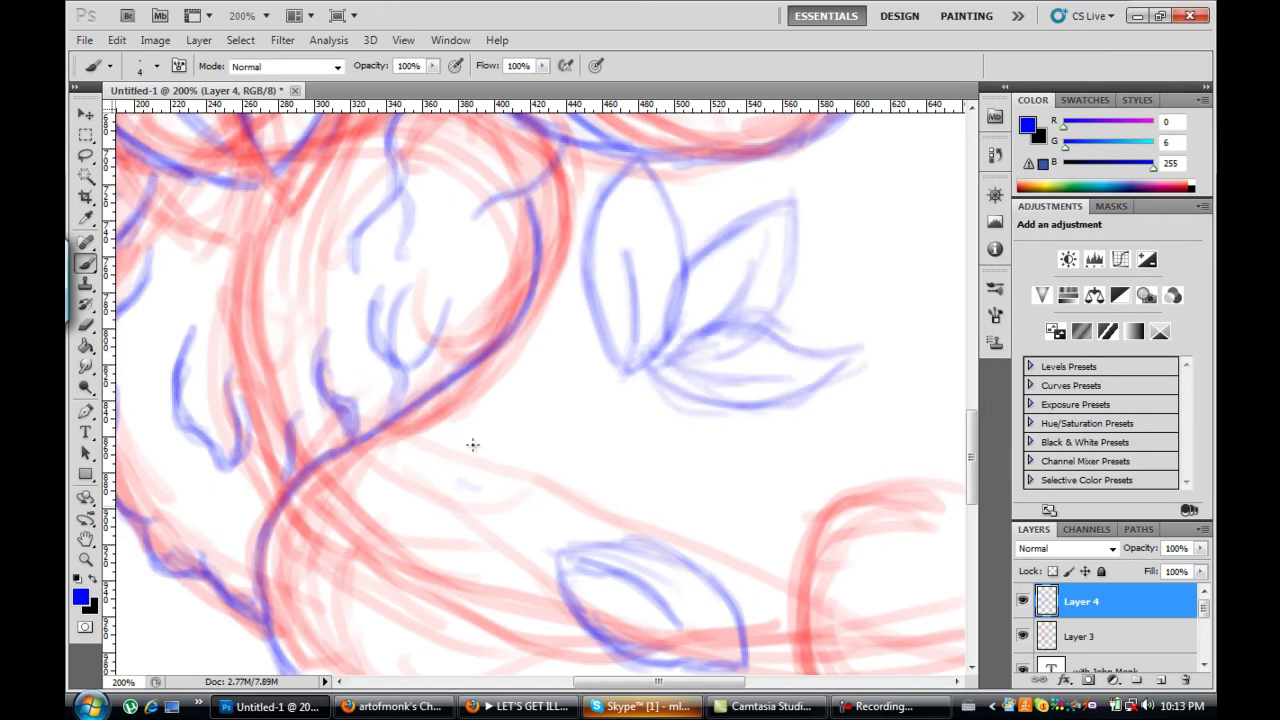
# Step: Add curling blue stems, an arc over the lower leaf and strokes beside it
pyautogui.scroll(-2, 459, 487)
pyautogui.scroll(-3, 460, 495)
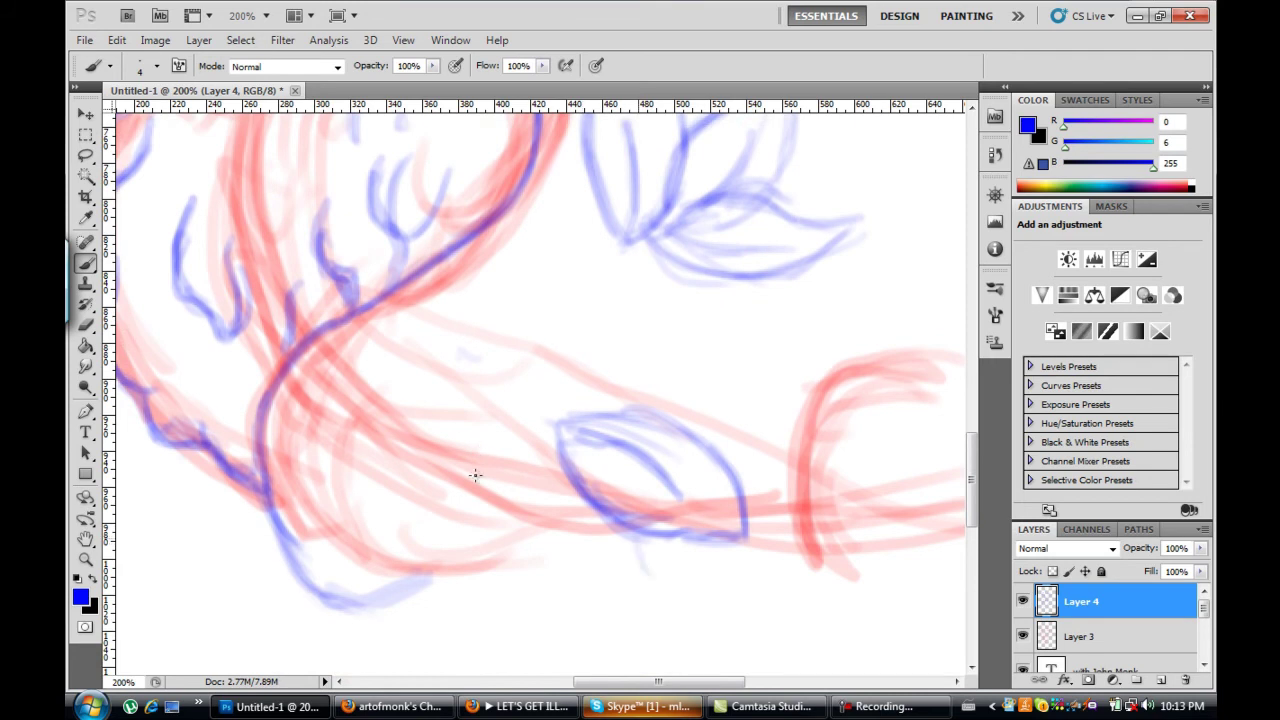
pyautogui.moveTo(631, 533); pyautogui.dragTo(703, 614)
pyautogui.moveTo(676, 538); pyautogui.dragTo(728, 612)
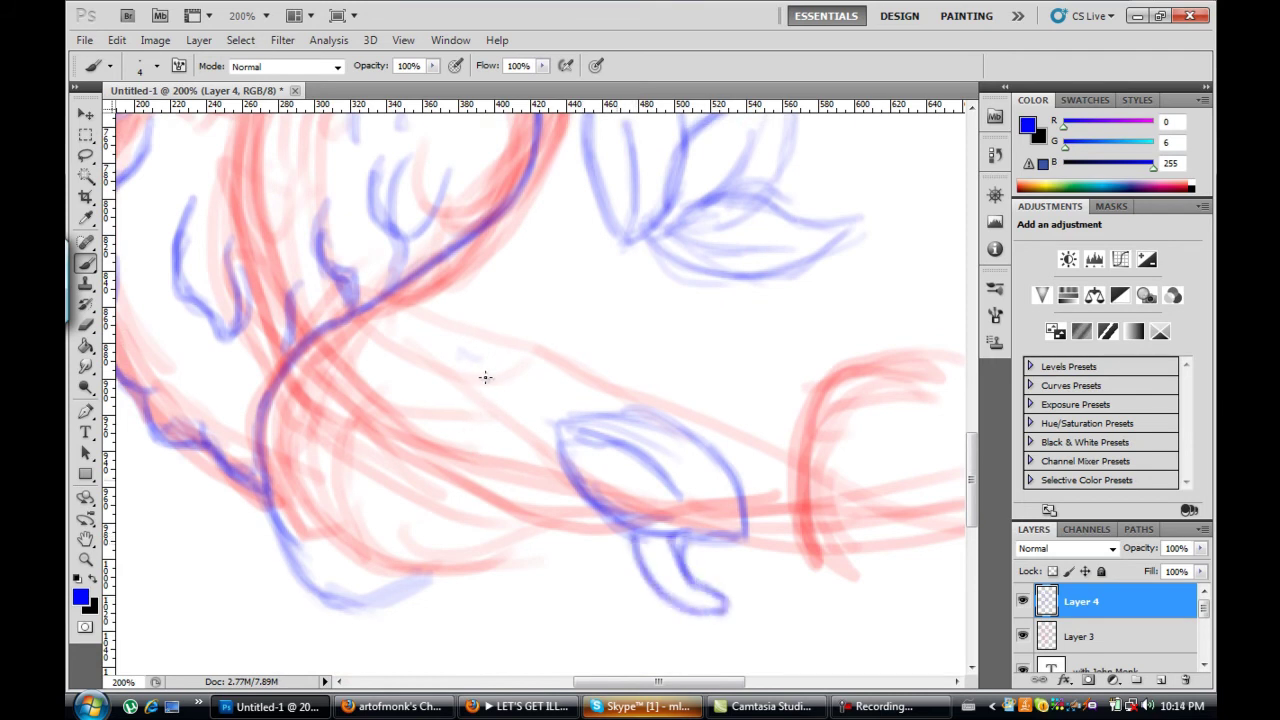
pyautogui.moveTo(612, 415); pyautogui.dragTo(765, 405)
pyautogui.moveTo(655, 352); pyautogui.dragTo(772, 440)
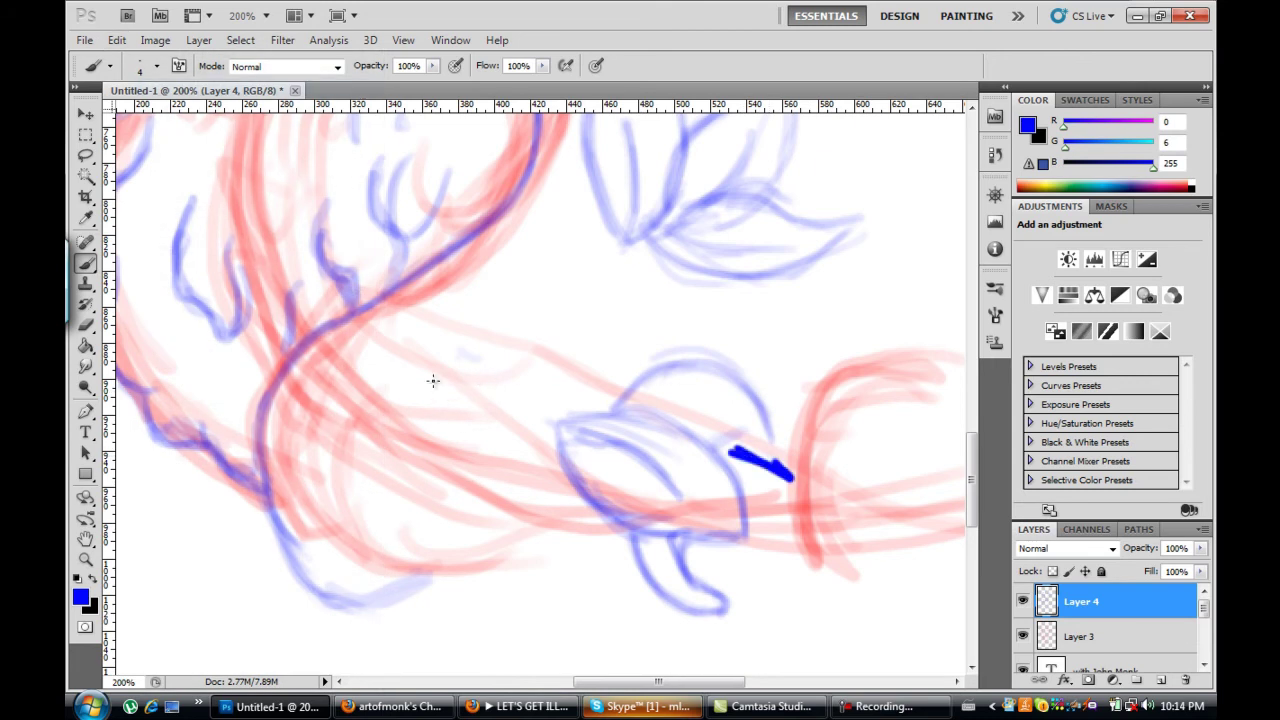
pyautogui.moveTo(778, 458); pyautogui.dragTo(845, 515)
pyautogui.moveTo(702, 572); pyautogui.dragTo(845, 592)
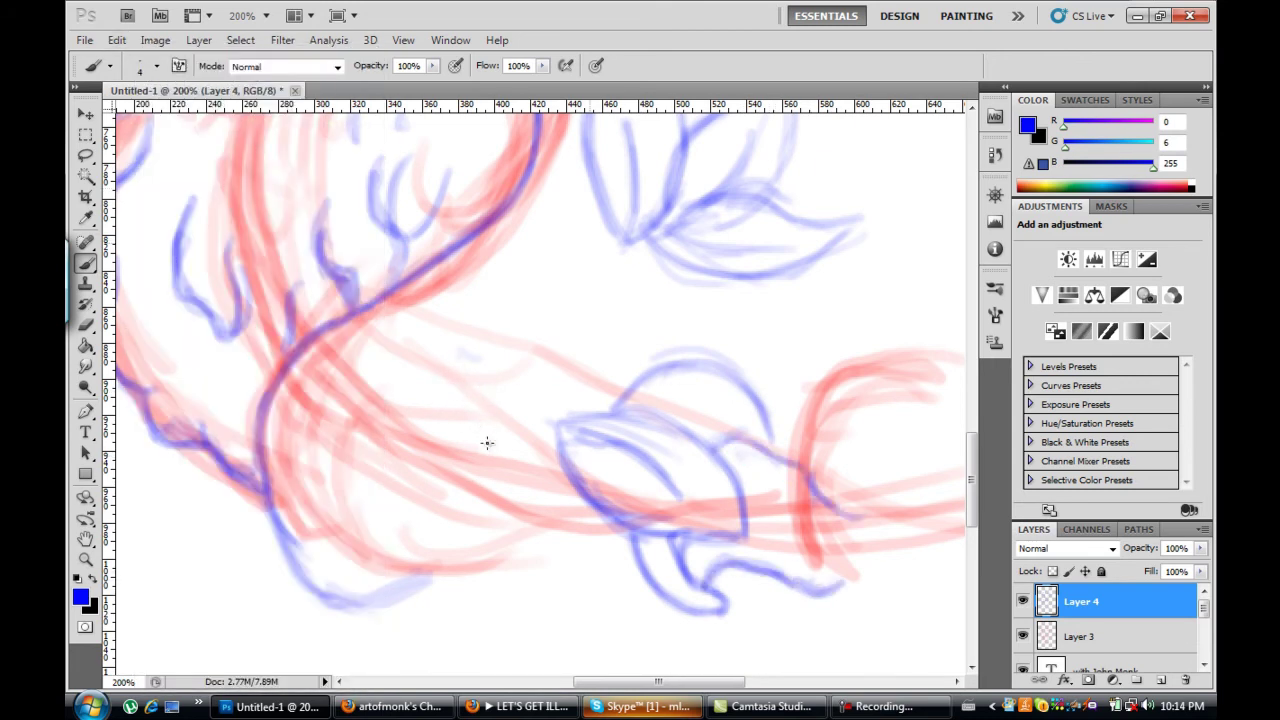
# Step: Draw and thicken a long blue curve running down-left with strokes along the bottom
pyautogui.moveTo(598, 268); pyautogui.dragTo(498, 346)
pyautogui.moveTo(395, 588); pyautogui.dragTo(440, 368)
pyautogui.moveTo(556, 300); pyautogui.dragTo(380, 444)
pyautogui.moveTo(300, 590); pyautogui.dragTo(416, 560)
pyautogui.moveTo(352, 610); pyautogui.dragTo(456, 575)
pyautogui.moveTo(405, 455); pyautogui.dragTo(456, 572)
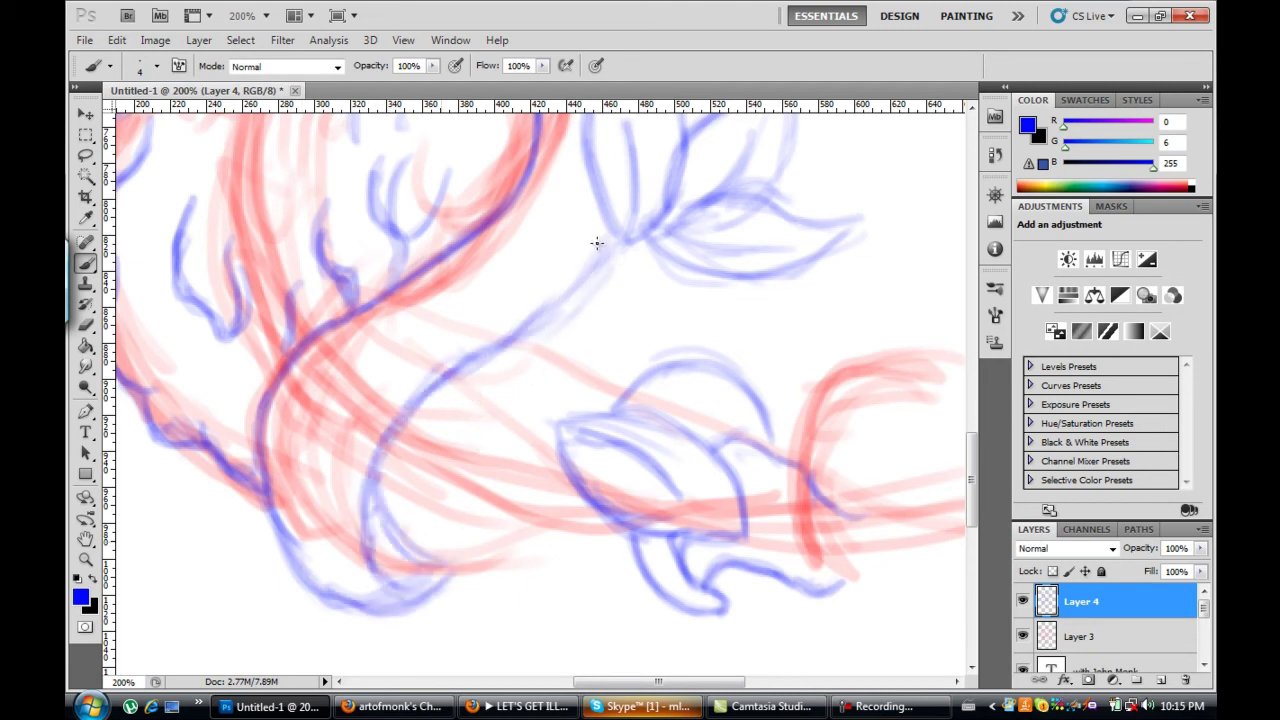
pyautogui.moveTo(466, 422); pyautogui.dragTo(440, 604)
pyautogui.moveTo(618, 236); pyautogui.dragTo(440, 500)
pyautogui.moveTo(500, 356)
pyautogui.mouseDown()
pyautogui.moveTo(432, 600)
pyautogui.moveTo(506, 632)
pyautogui.mouseUp()
# Step: Step backward to remove a stray blue dot, then thicken the lower curves
pyautogui.click(117, 40)
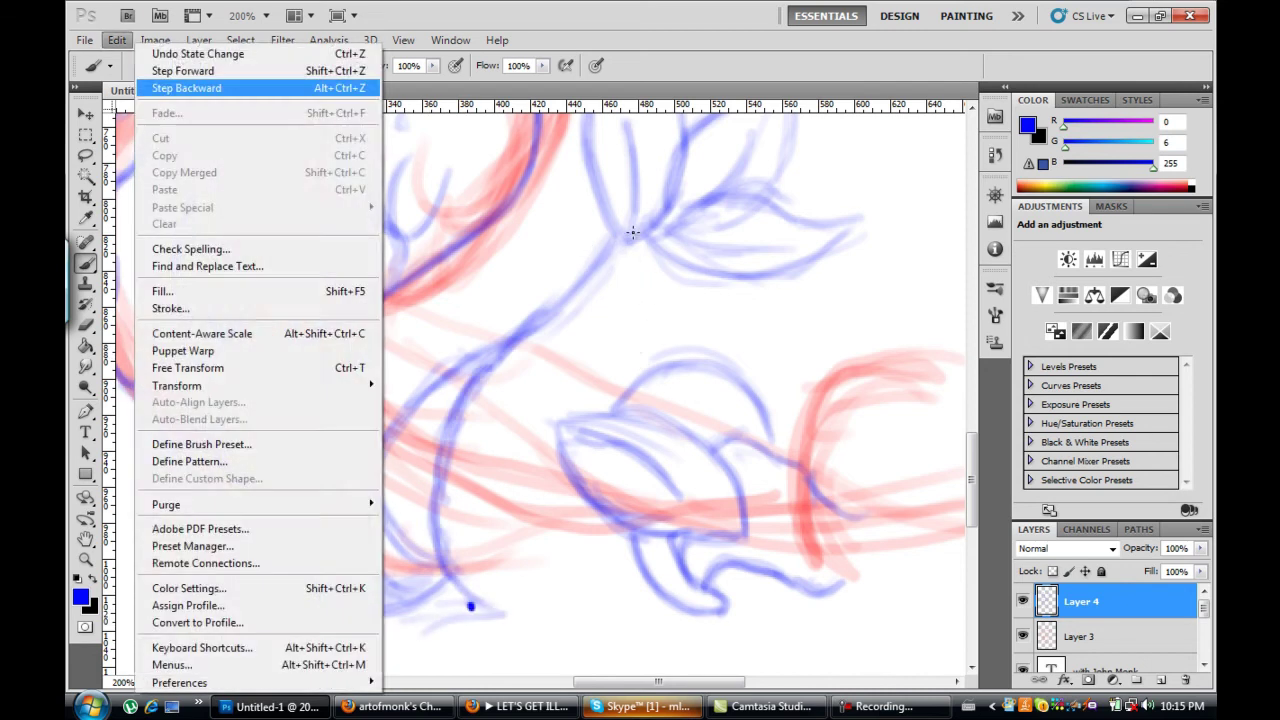
pyautogui.moveTo(292, 545)
pyautogui.mouseDown()
pyautogui.moveTo(440, 640)
pyautogui.moveTo(504, 606)
pyautogui.mouseUp()
pyautogui.moveTo(360, 535)
pyautogui.mouseDown()
pyautogui.moveTo(430, 640)
pyautogui.moveTo(570, 612)
pyautogui.mouseUp()
pyautogui.moveTo(492, 596); pyautogui.dragTo(598, 664)
# Step: Add wiggly blue lines in the middle and left-middle, then zoom out
pyautogui.moveTo(618, 598); pyautogui.dragTo(472, 500)
pyautogui.moveTo(462, 420); pyautogui.dragTo(566, 496)
pyautogui.moveTo(612, 437); pyautogui.dragTo(505, 365)
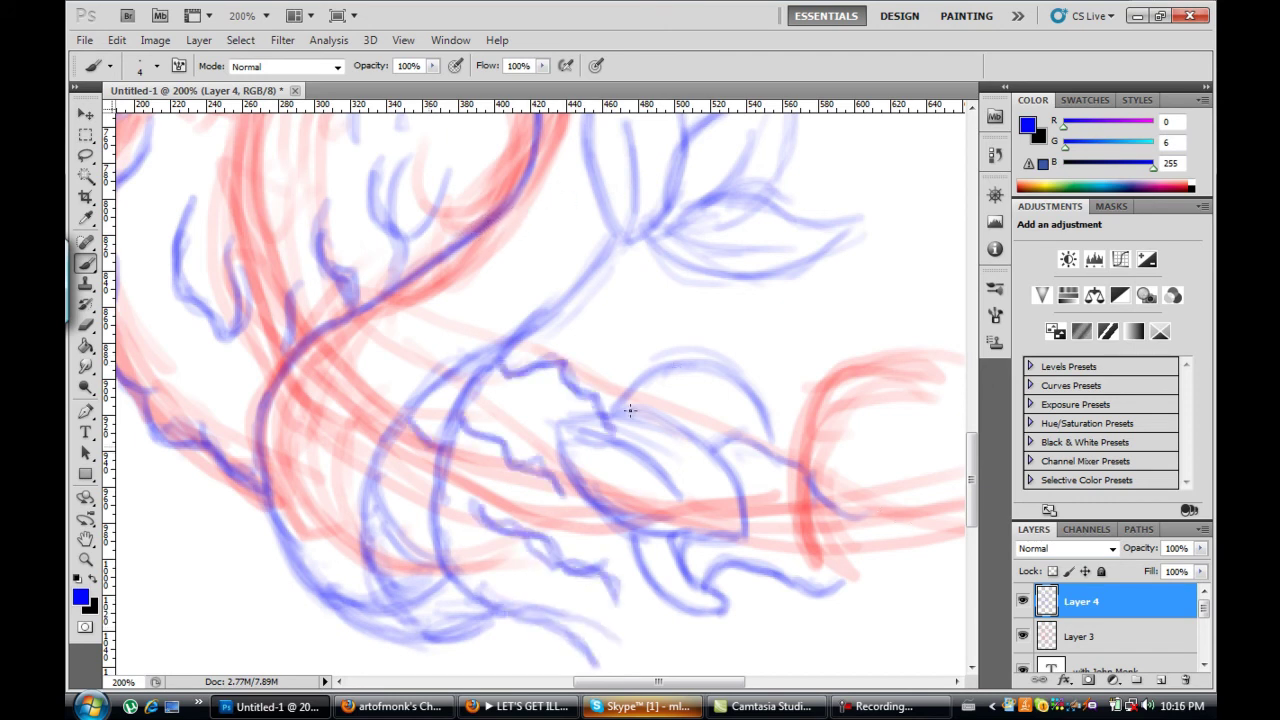
pyautogui.moveTo(450, 420); pyautogui.dragTo(372, 505)
pyautogui.moveTo(440, 540); pyautogui.dragTo(372, 560)
pyautogui.moveTo(265, 456)
pyautogui.mouseDown()
pyautogui.moveTo(258, 516)
pyautogui.moveTo(340, 330)
pyautogui.moveTo(255, 578)
pyautogui.mouseUp()
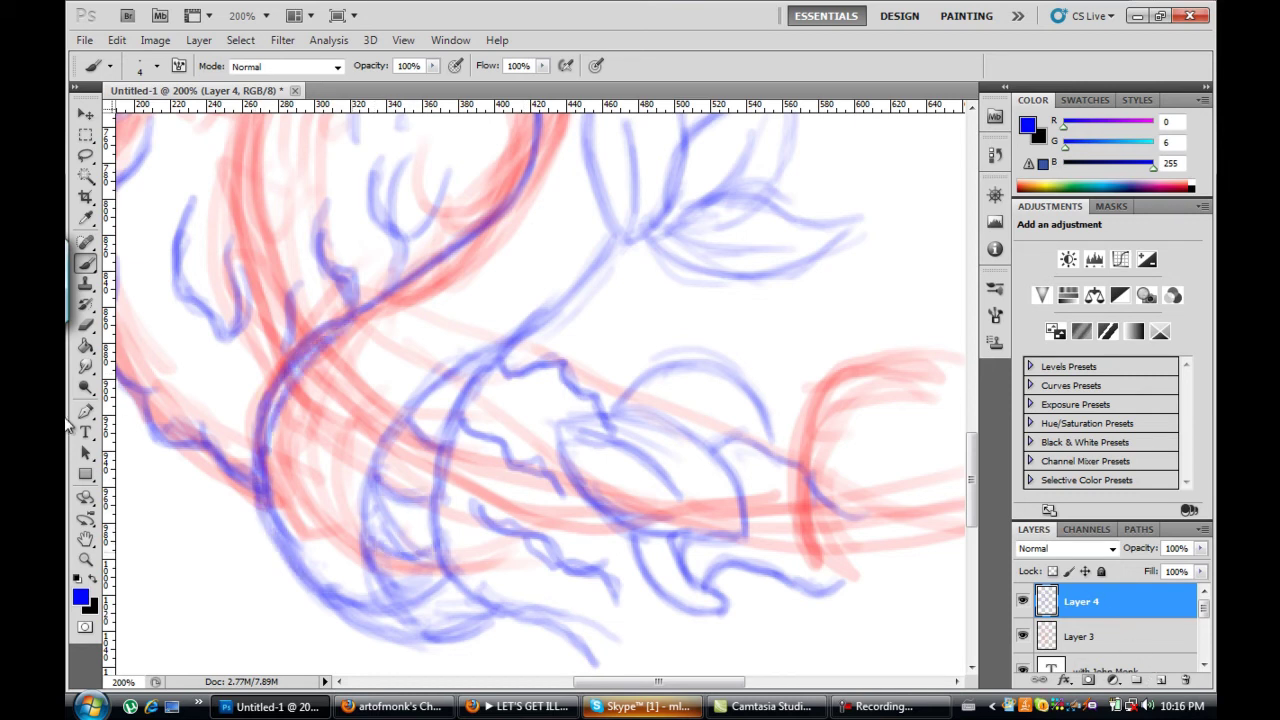
pyautogui.press('z')
pyautogui.keyDown('alt'); pyautogui.click(600, 450); pyautogui.keyUp('alt')
# Step: Set the foreground colour to 00FF1E and sketch a green stroke on a new layer
pyautogui.scroll(2, 502, 275)
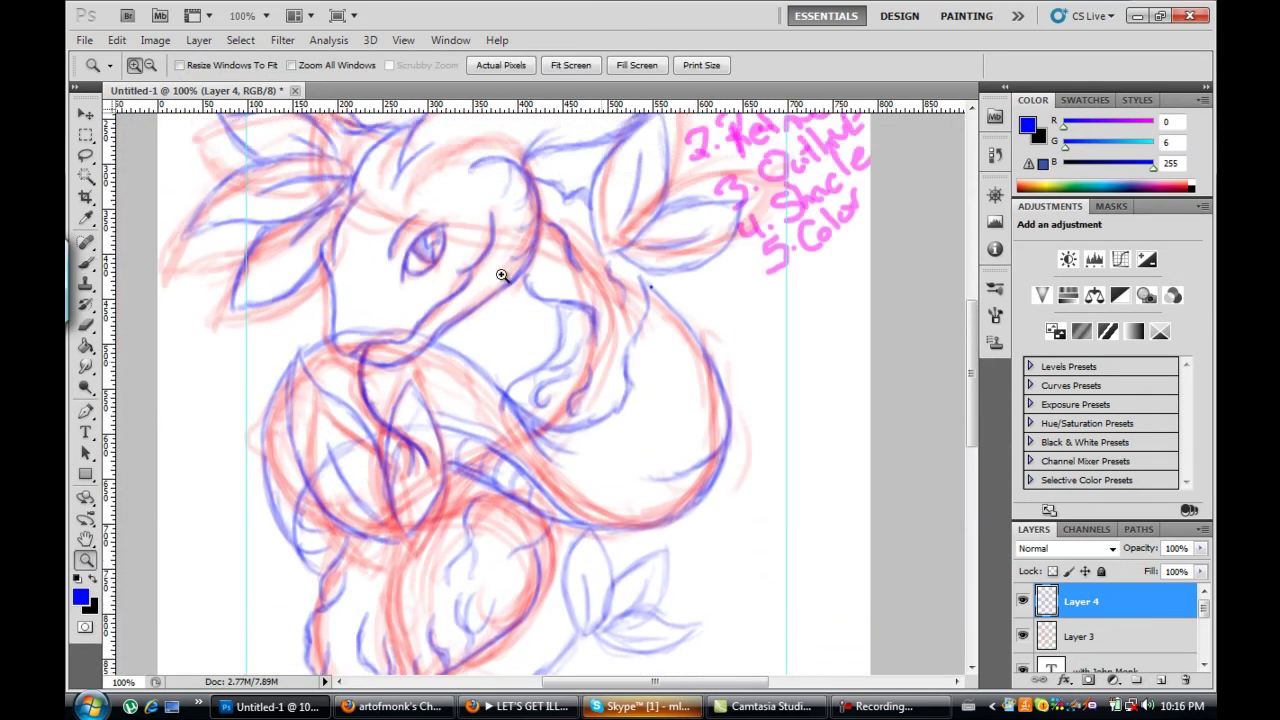
pyautogui.write('00ff1e')
pyautogui.press('Return')
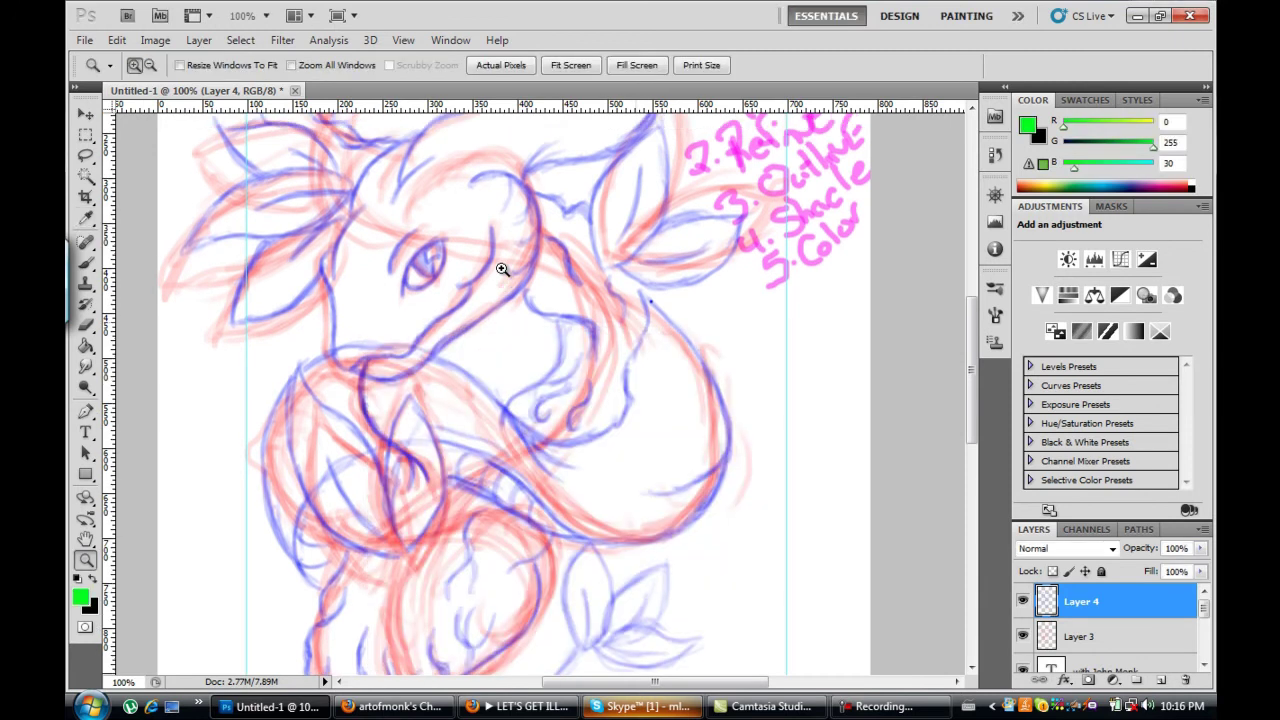
pyautogui.scroll(2, 502, 270)
pyautogui.press('b')
pyautogui.hotkey('ctrl', 'shift', 'alt', 'n')
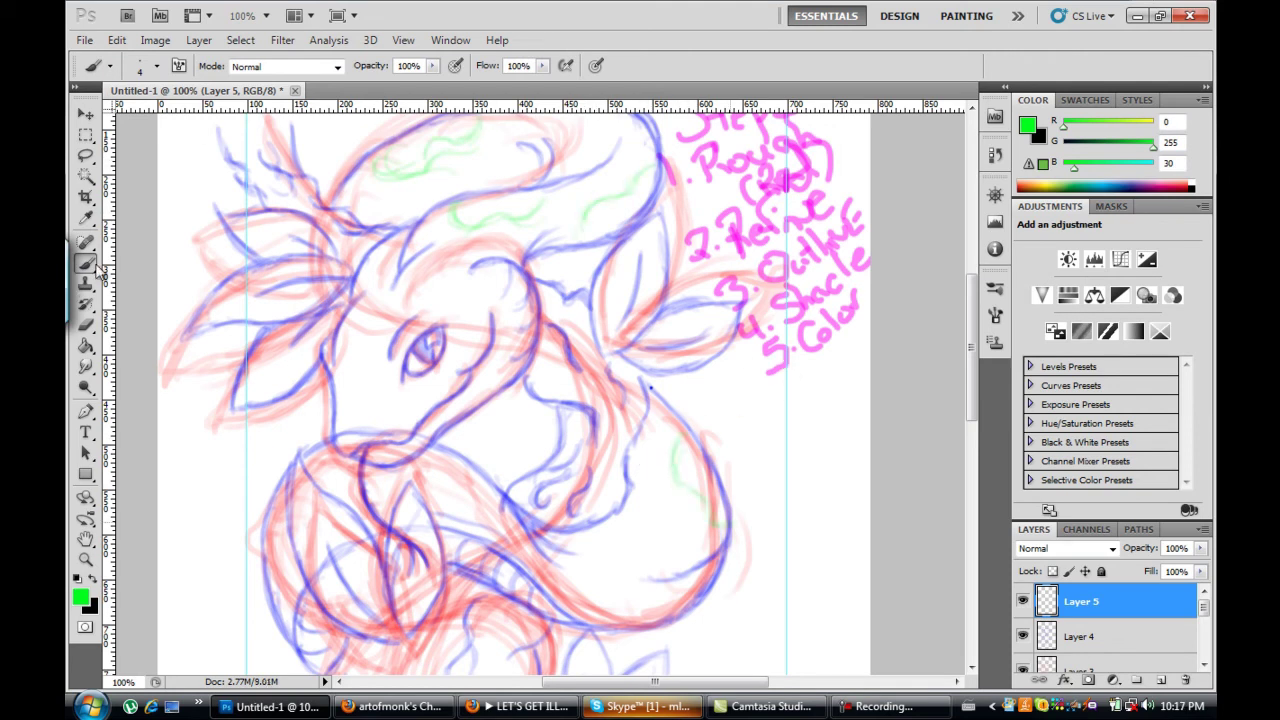
pyautogui.moveTo(560, 585); pyautogui.dragTo(645, 590)
# Step: Save the drawing as snakesketch in Photoshop format in the user folder
pyautogui.hotkey('ctrl', 'shift', 's')
pyautogui.write('snakesketch')
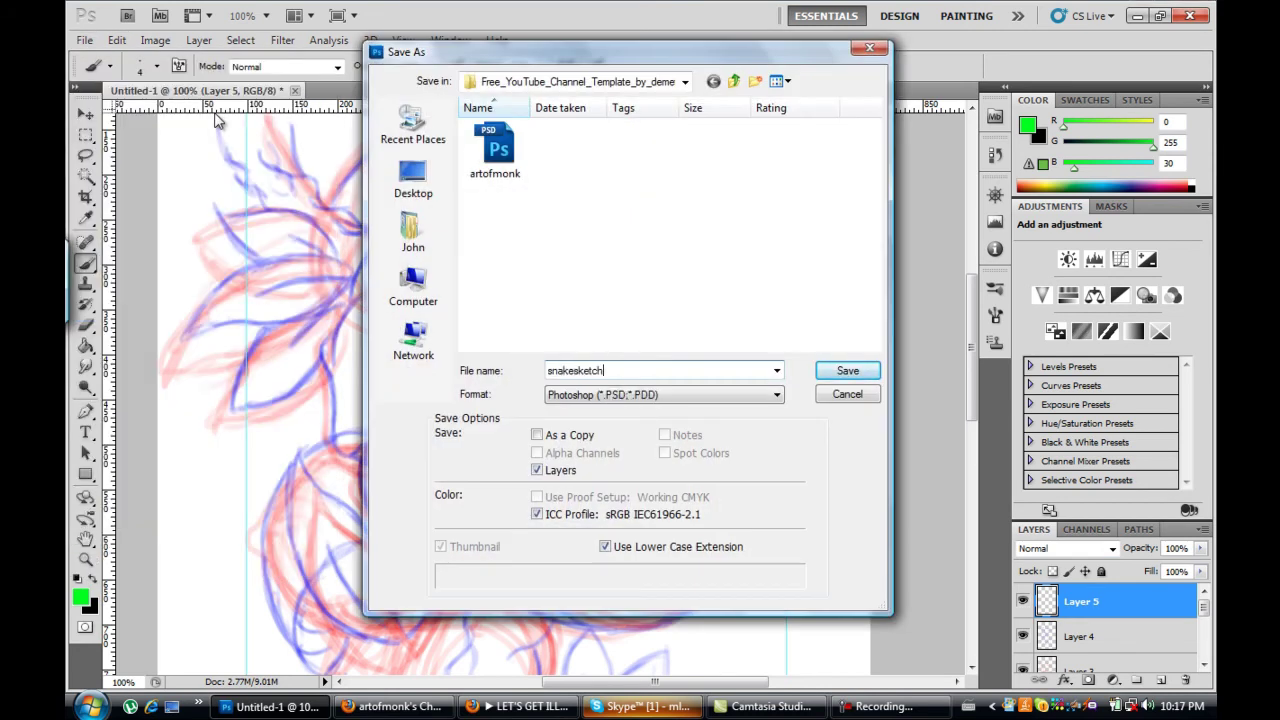
pyautogui.click(413, 230)
pyautogui.press('Return')
# Step: Minimize windows to show the desktop and select the Illustrator shortcut
pyautogui.press('super+d')
pyautogui.click(640, 706)
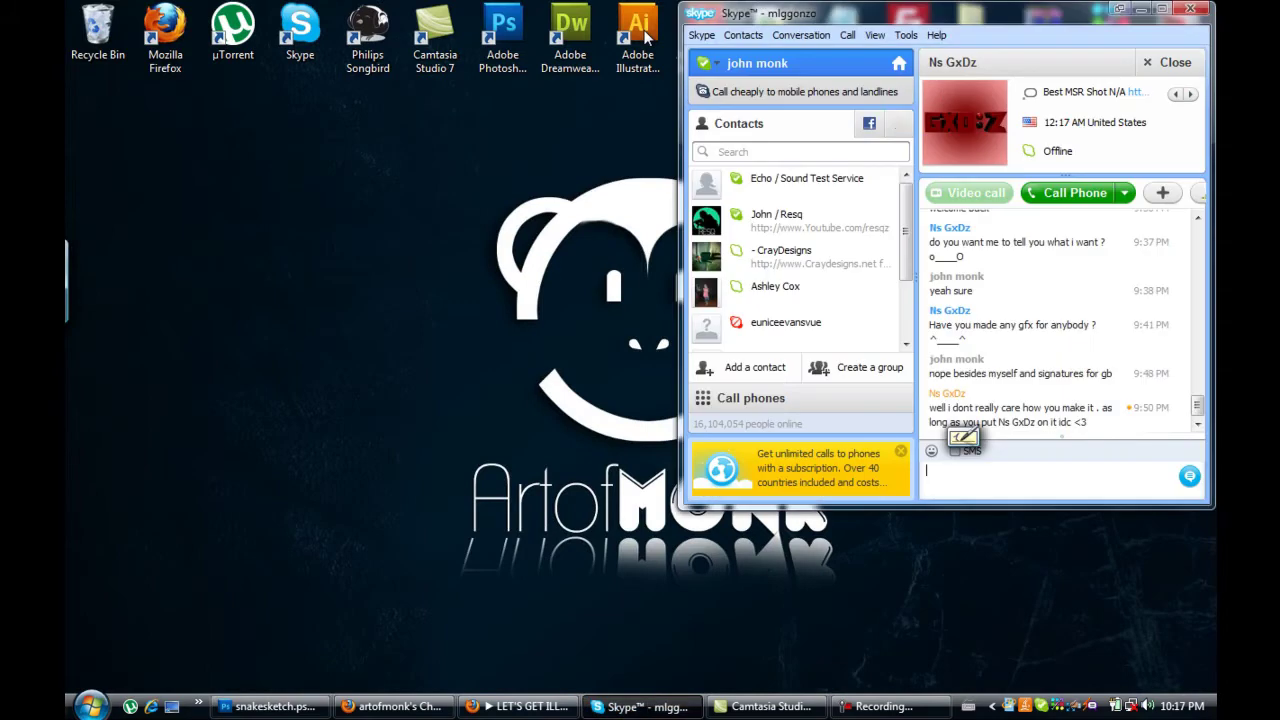
pyautogui.press('super+d')
pyautogui.press('Right')
pyautogui.press('Right')
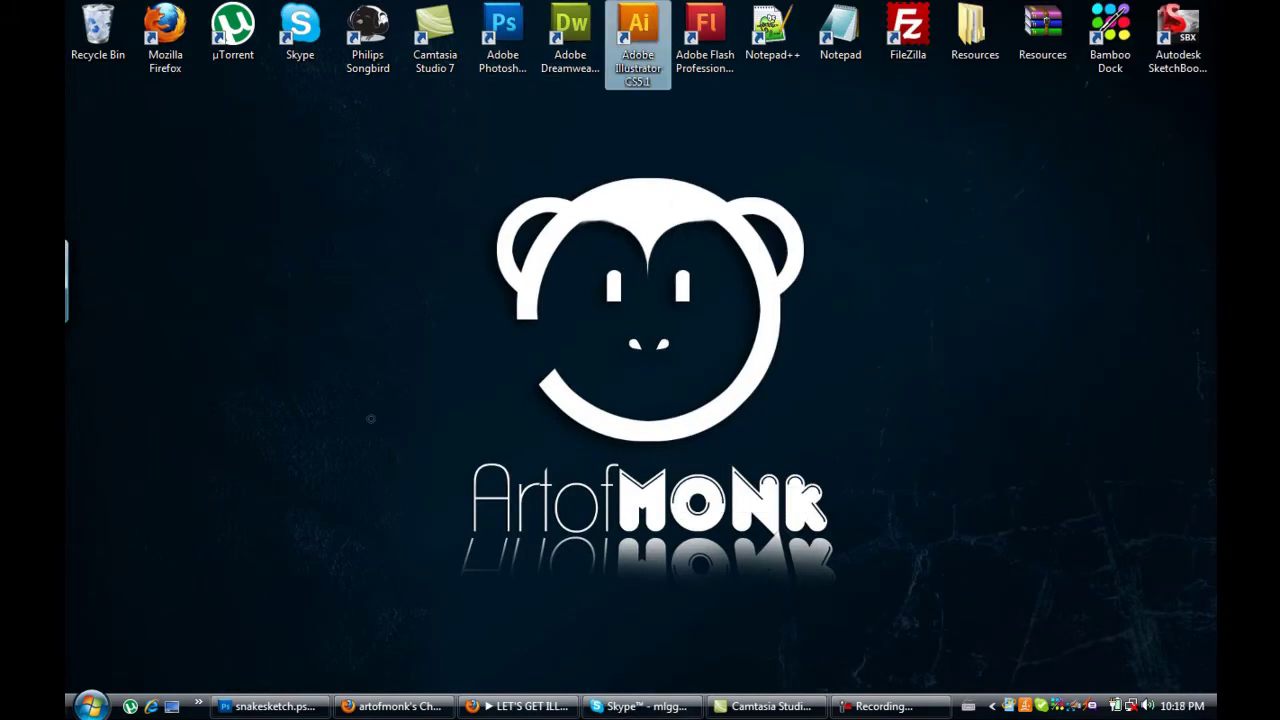
# Step: Launch Illustrator and open snakesketch.psd, converting its layers to objects
pyautogui.press('Return')
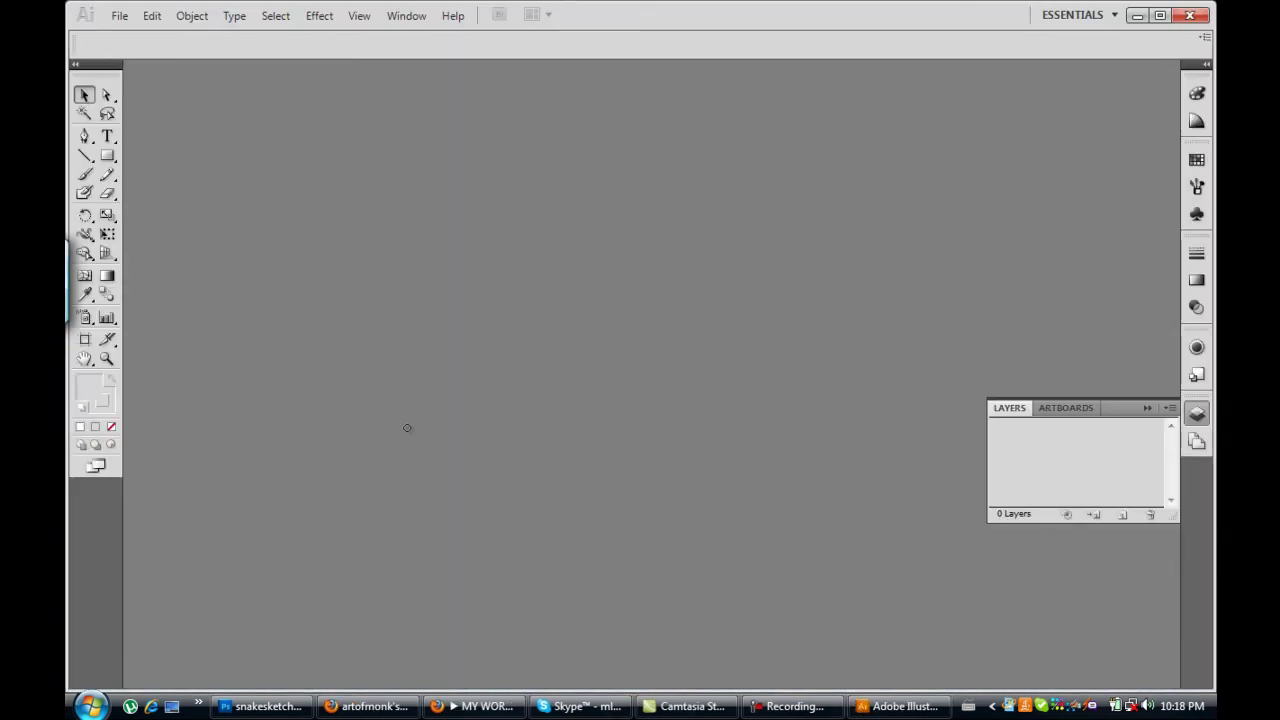
pyautogui.hotkey('ctrl', 'o')
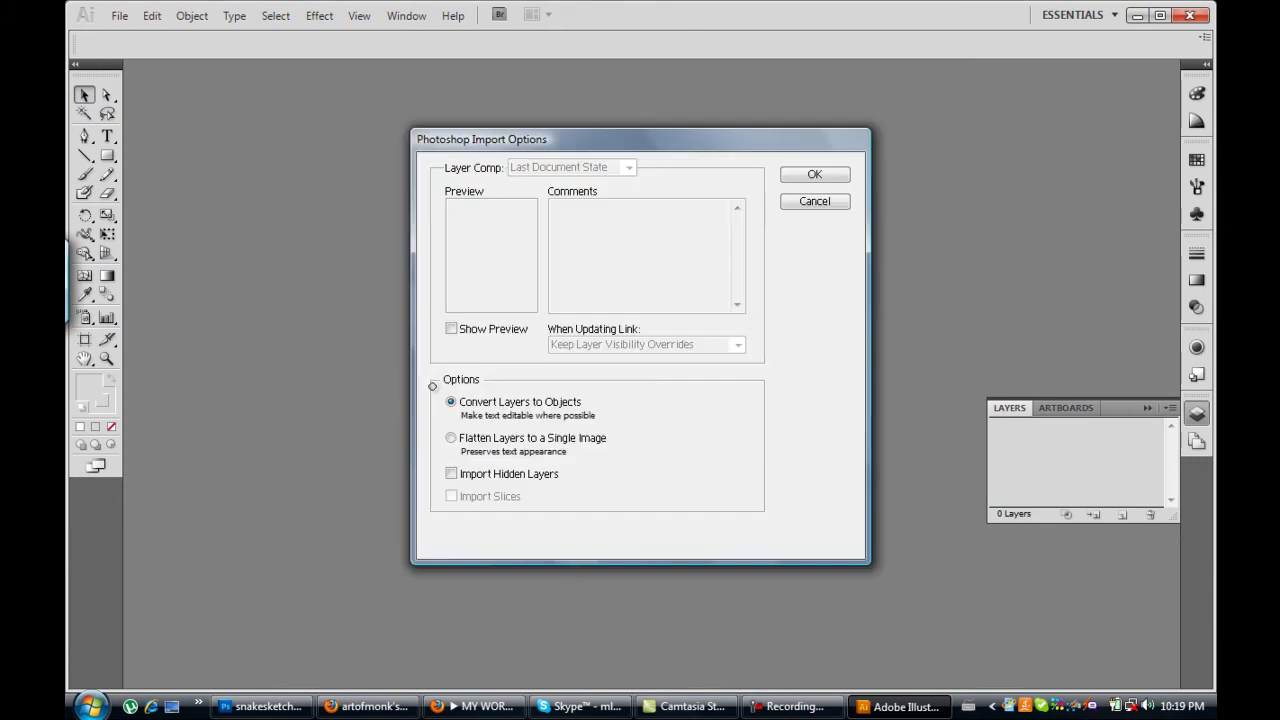
pyautogui.press('Return')
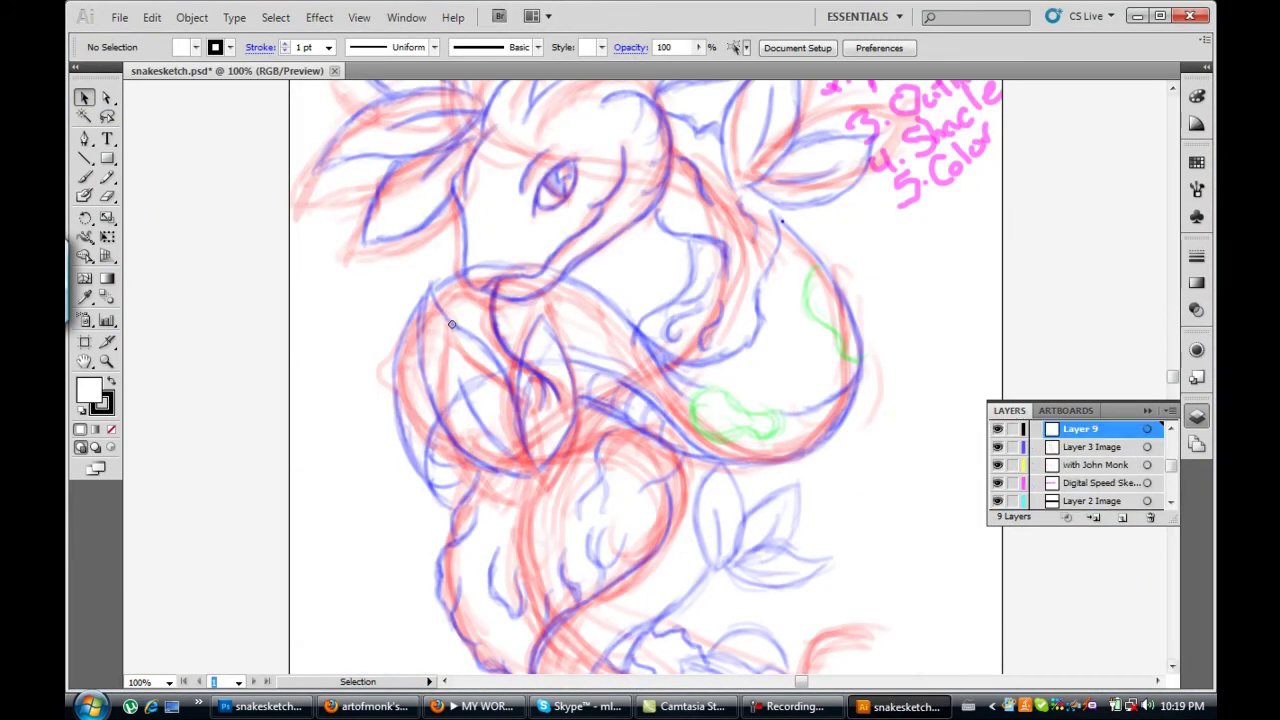
# Step: Load the Artistic_Calligraphic brush library for the Paintbrush
pyautogui.press('b')
pyautogui.click(1197, 188)
pyautogui.click(1170, 158)
pyautogui.click(398, 369)
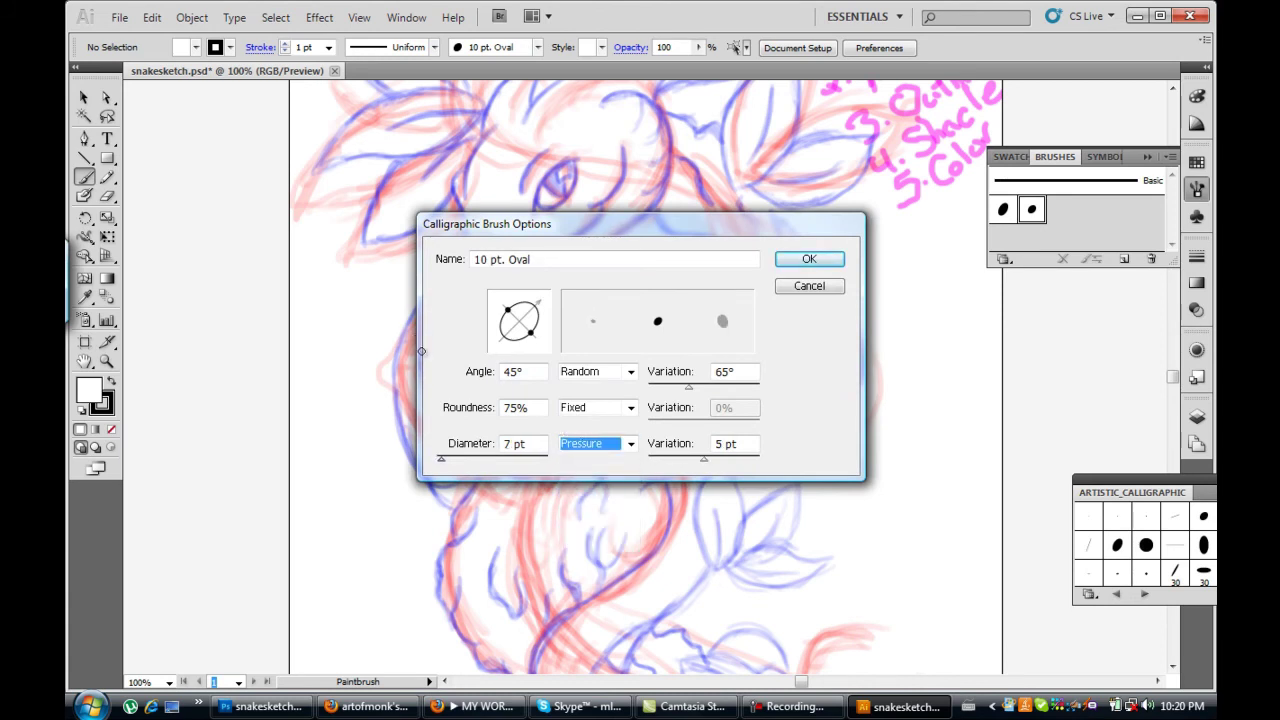
# Step: Confirm the 7 pt pressure calligraphic brush and zoom to 200% on the snake's head
pyautogui.press('Return')
pyautogui.press('z')
pyautogui.click(565, 200)
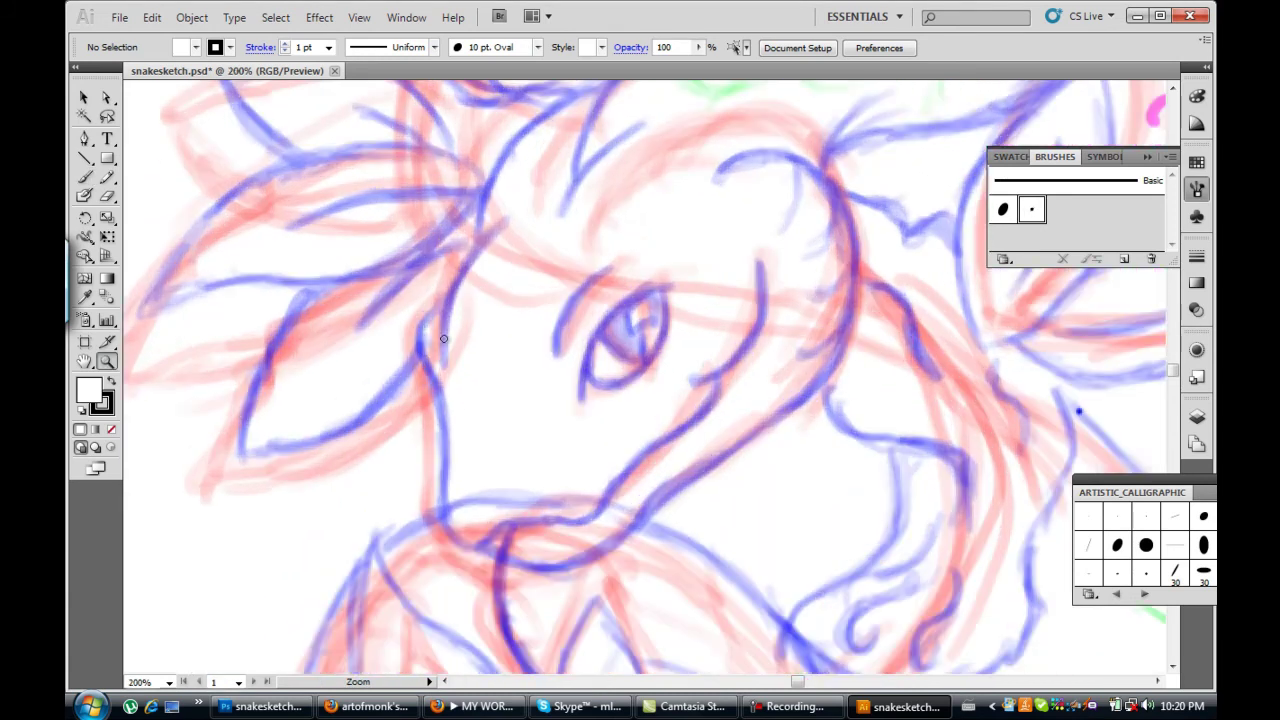
pyautogui.press('b')
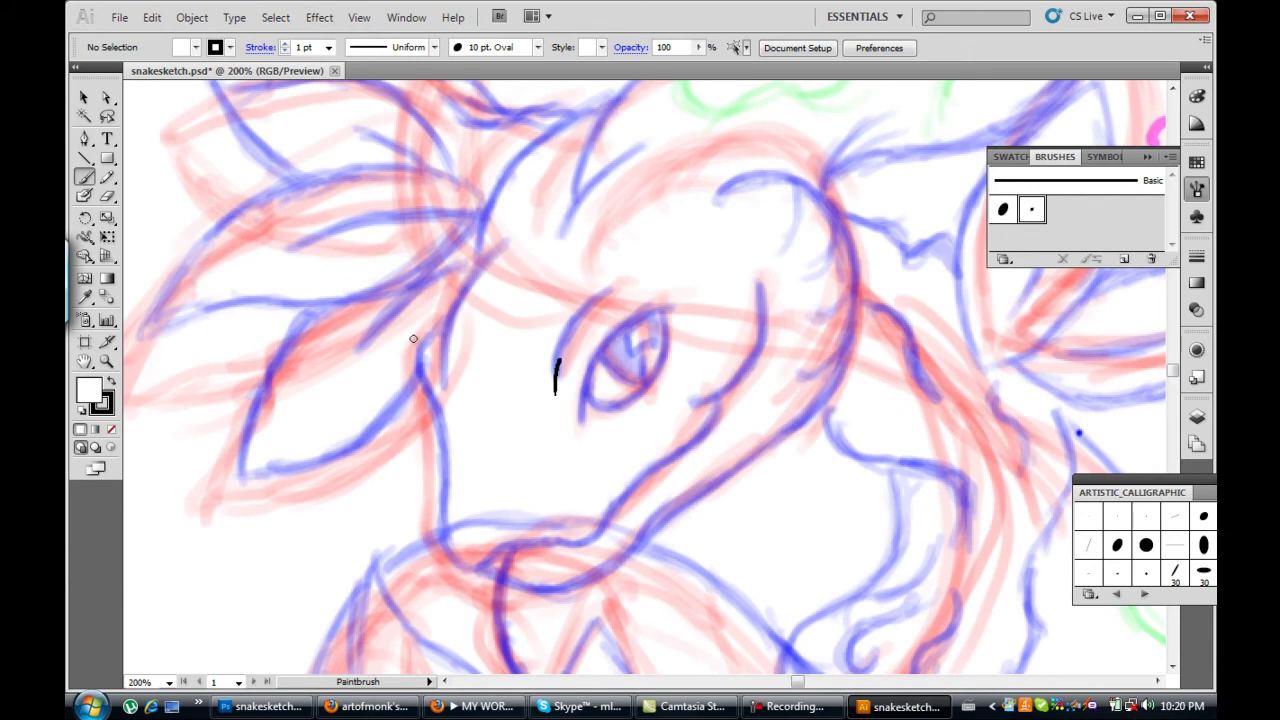
# Step: Ink the arcs and lower eyelid around the eye and the long jaw curve
pyautogui.moveTo(556, 374); pyautogui.dragTo(615, 285)
pyautogui.moveTo(581, 412); pyautogui.dragTo(675, 298)
pyautogui.moveTo(585, 406); pyautogui.dragTo(663, 310)
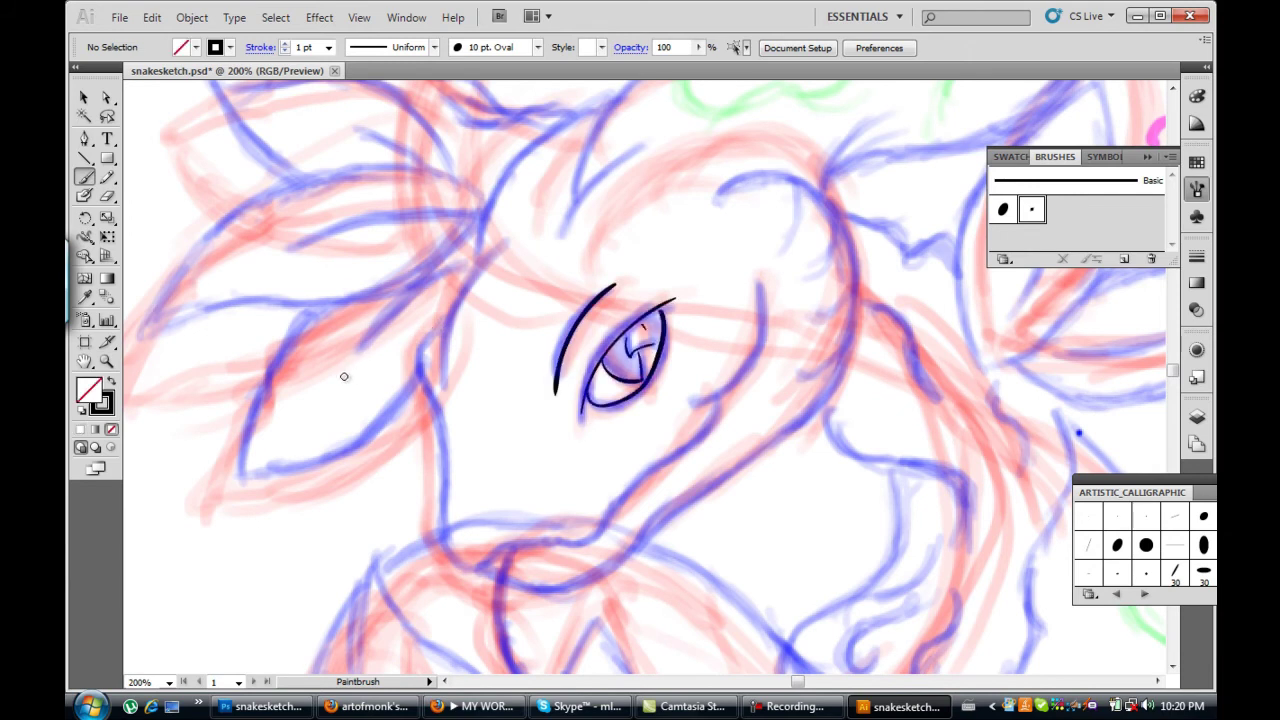
pyautogui.moveTo(500, 258); pyautogui.dragTo(446, 386)
pyautogui.moveTo(440, 330); pyautogui.dragTo(625, 487)
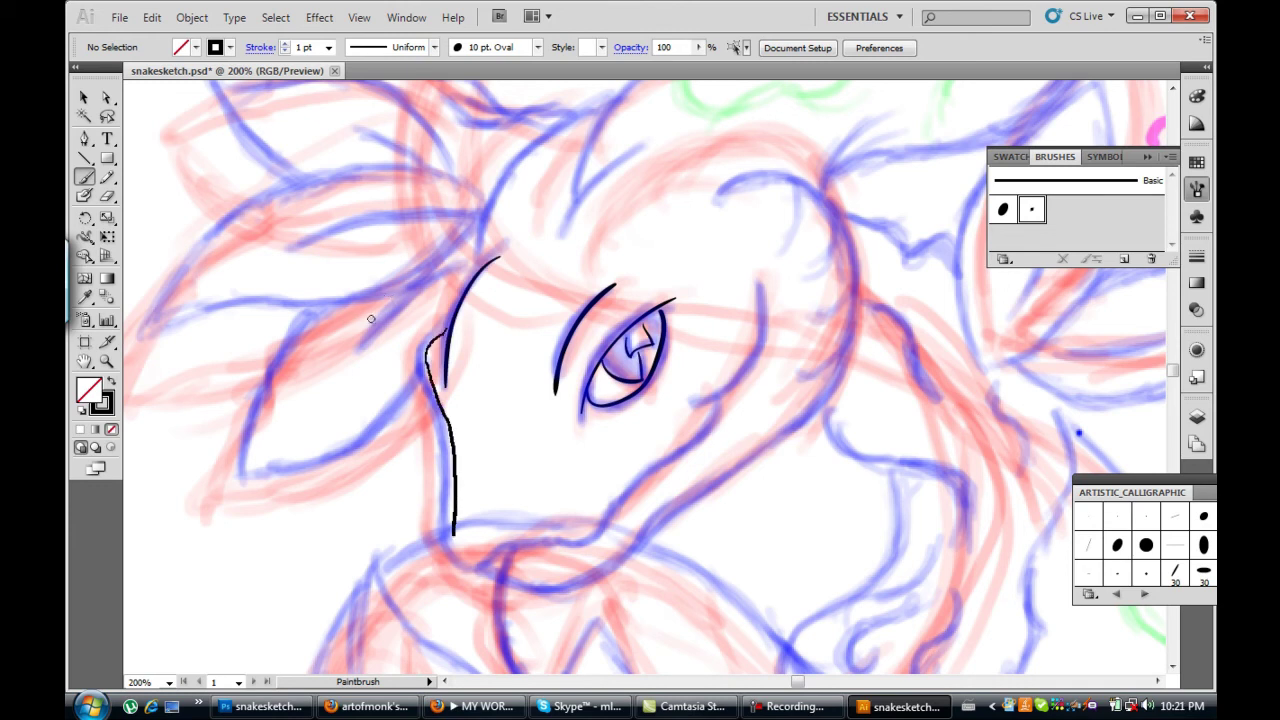
# Step: Move Layer 9 to the top and ink the cheek curve and head's right outline
pyautogui.press('F7')
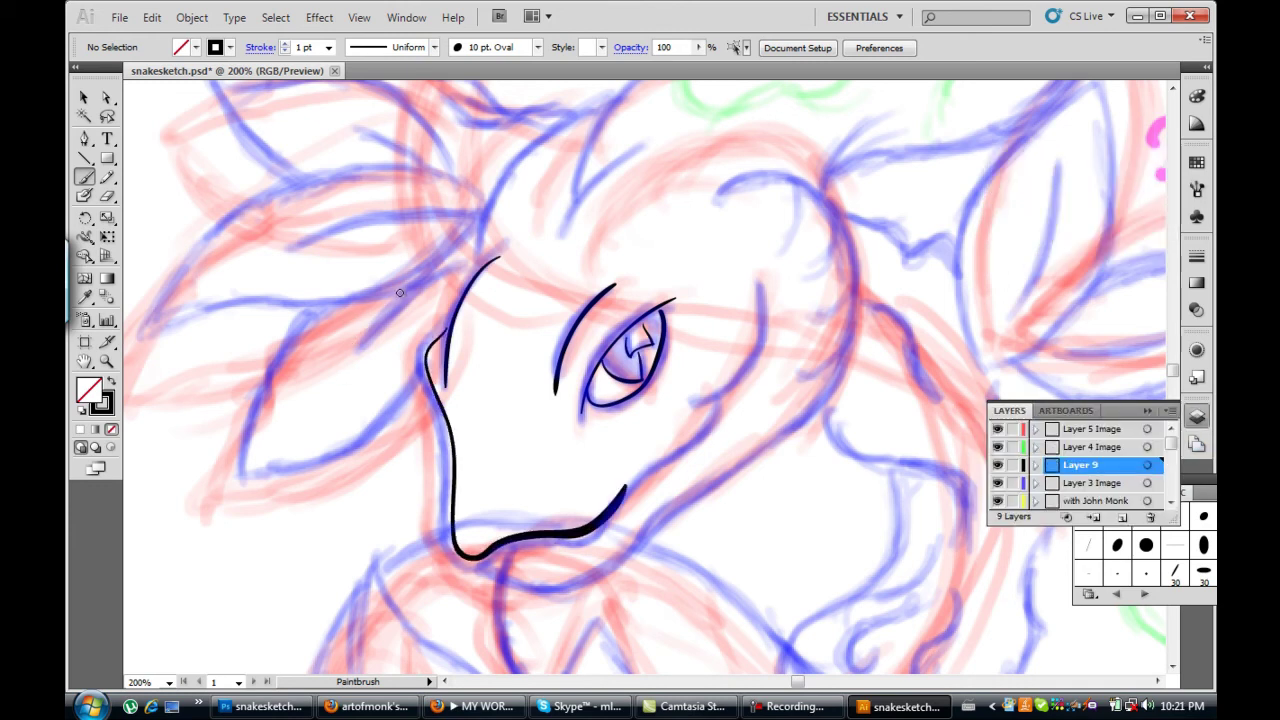
pyautogui.hotkey('ctrl', 'shift', ']')
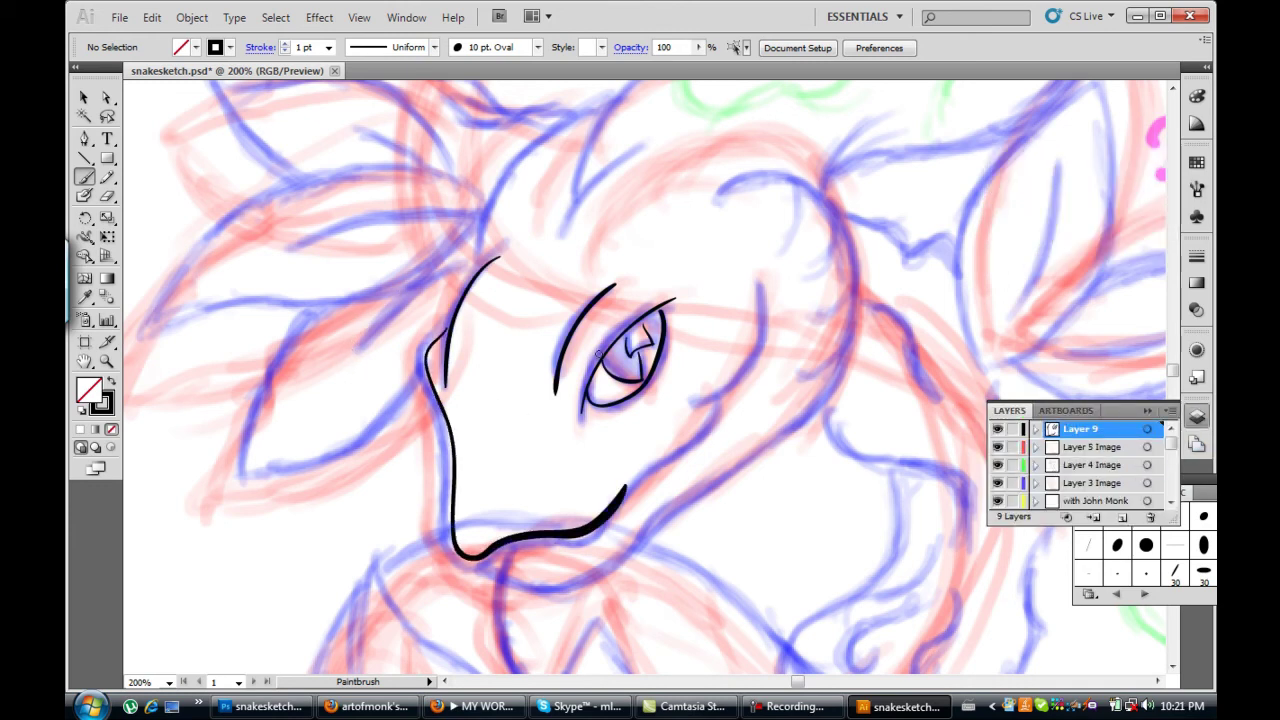
pyautogui.moveTo(752, 285)
pyautogui.mouseDown()
pyautogui.moveTo(693, 406)
pyautogui.moveTo(623, 492)
pyautogui.mouseUp()
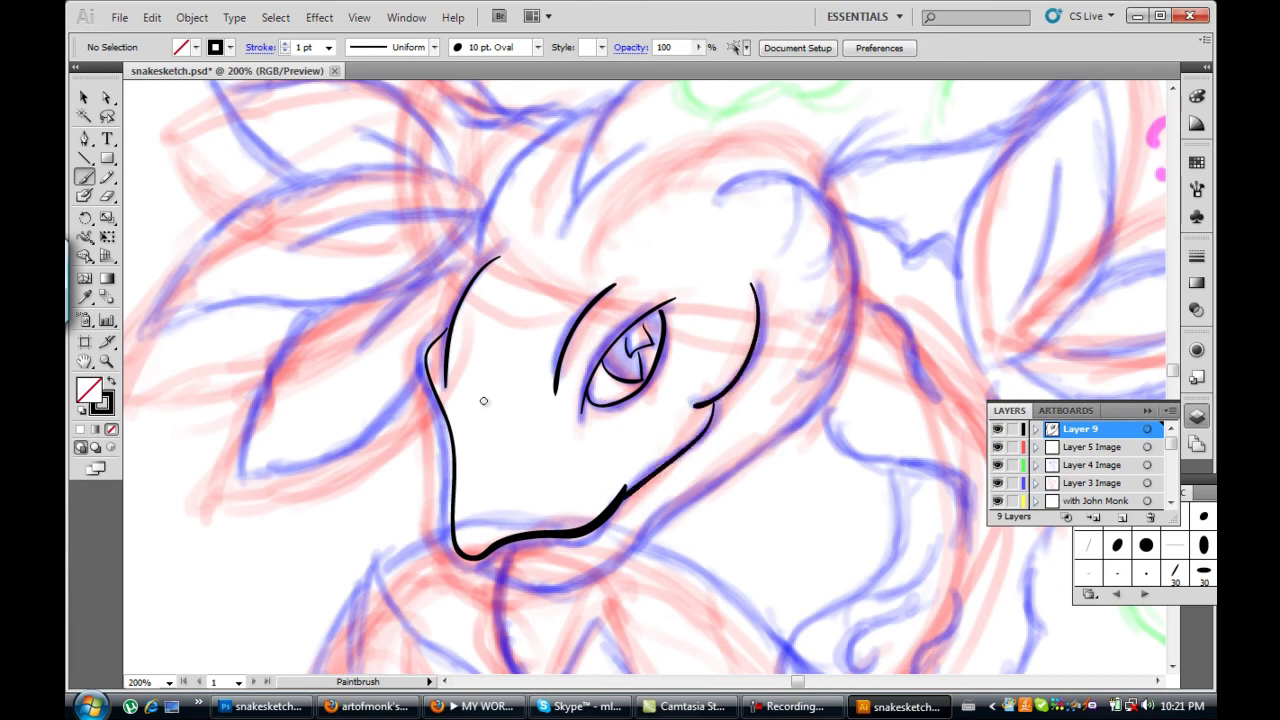
pyautogui.moveTo(715, 197)
pyautogui.mouseDown()
pyautogui.moveTo(834, 212)
pyautogui.moveTo(830, 405)
pyautogui.moveTo(610, 575)
pyautogui.moveTo(475, 560)
pyautogui.mouseUp()
pyautogui.moveTo(800, 190); pyautogui.dragTo(780, 248)
pyautogui.moveTo(835, 222); pyautogui.dragTo(797, 283)
pyautogui.hotkey('ctrl', 'z')
pyautogui.hotkey('ctrl', 'z')
pyautogui.hotkey('ctrl', 'z')
pyautogui.hotkey('ctrl', 'z')
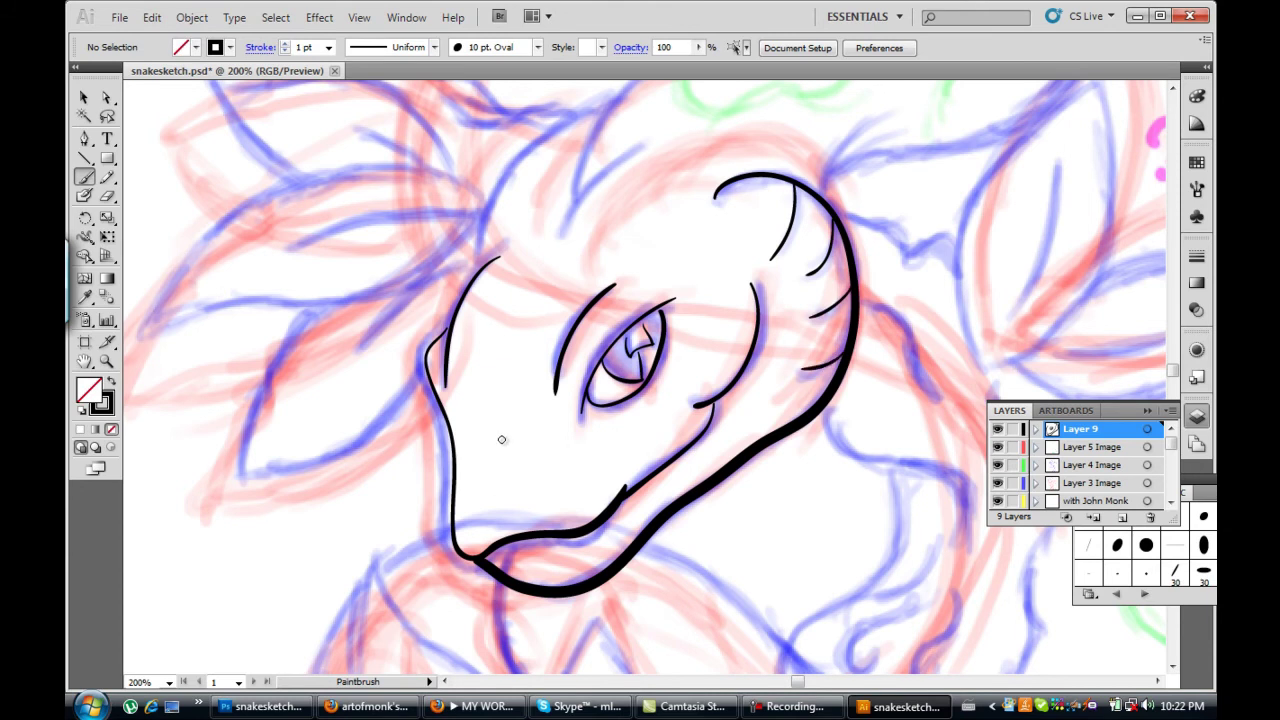
# Step: Ink two curves above the head, the long body curve and a short hook stroke
pyautogui.moveTo(563, 240); pyautogui.dragTo(640, 150)
pyautogui.moveTo(478, 270); pyautogui.dragTo(600, 100)
pyautogui.scroll(5, 465, 452)
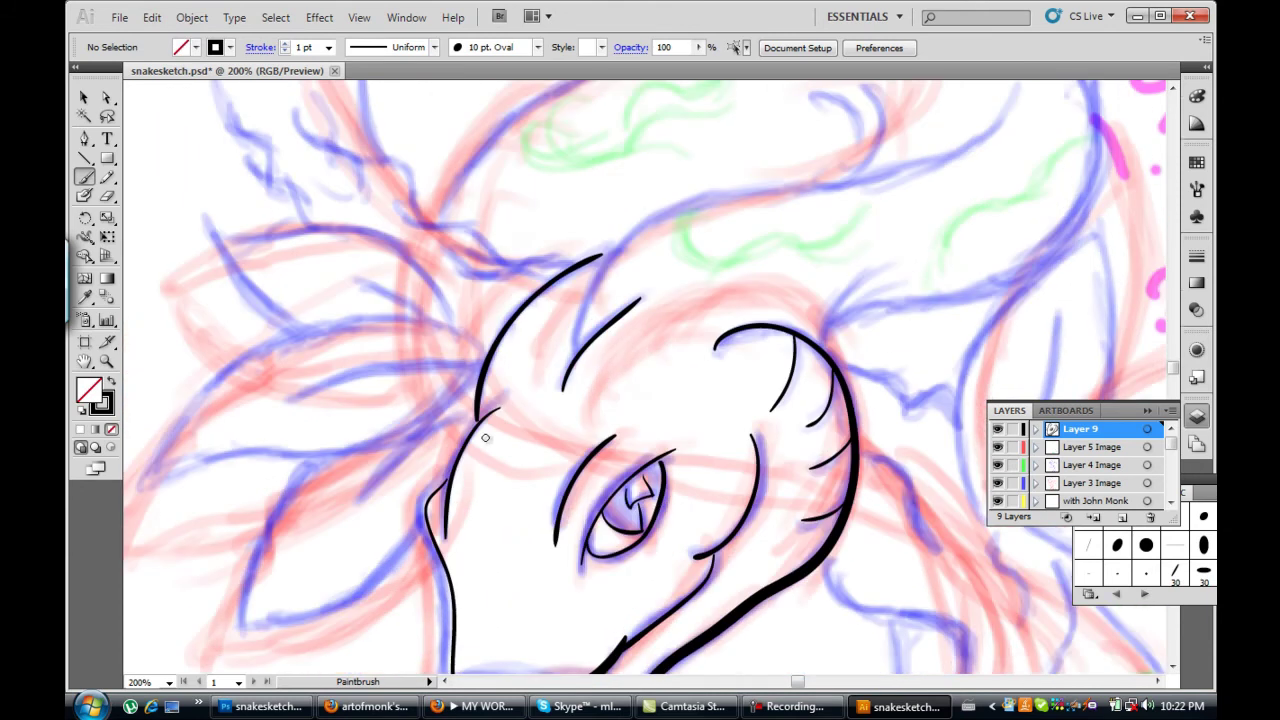
pyautogui.moveTo(575, 395); pyautogui.dragTo(990, 127)
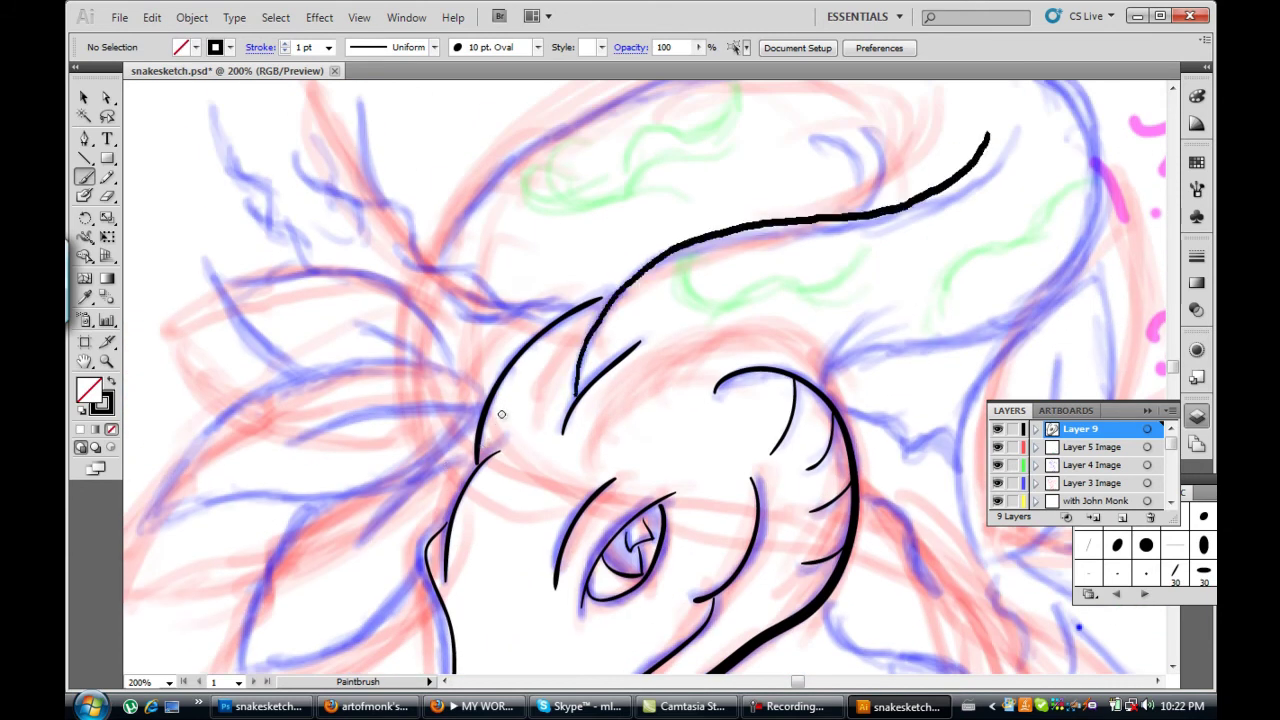
pyautogui.moveTo(816, 135); pyautogui.dragTo(863, 207)
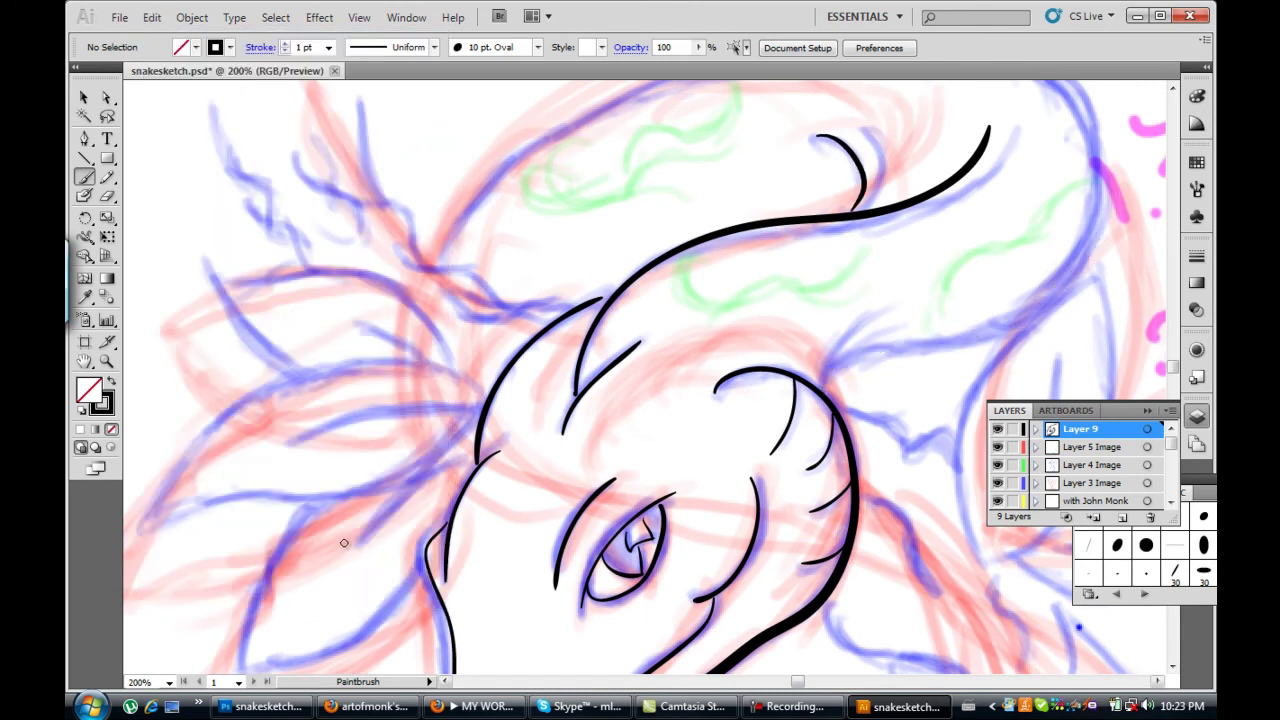
pyautogui.hscroll(10, 337, 538)
pyautogui.scroll(2, 337, 538)
# Step: Ink the long curve along the blue sketch and the top curve of the body
pyautogui.moveTo(398, 486); pyautogui.dragTo(660, 196)
pyautogui.moveTo(243, 167); pyautogui.dragTo(660, 196)
pyautogui.hotkey('ctrl', 'z')
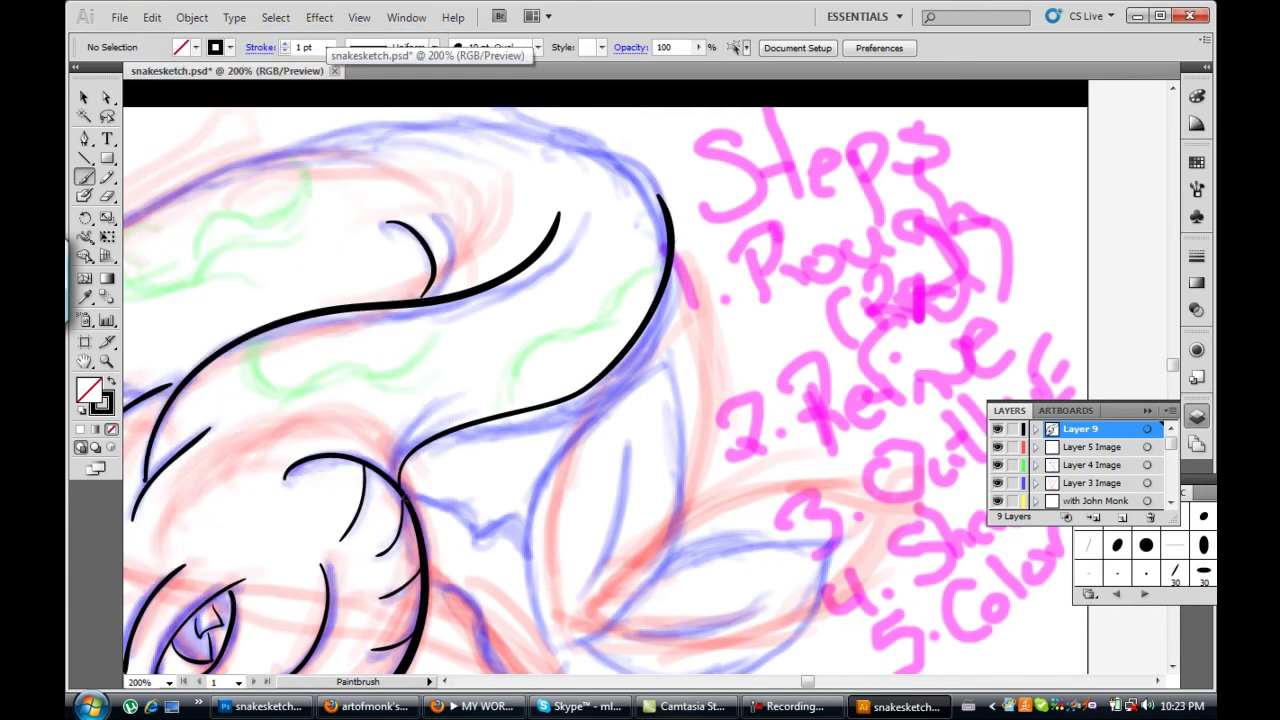
pyautogui.moveTo(367, 127); pyautogui.dragTo(660, 196)
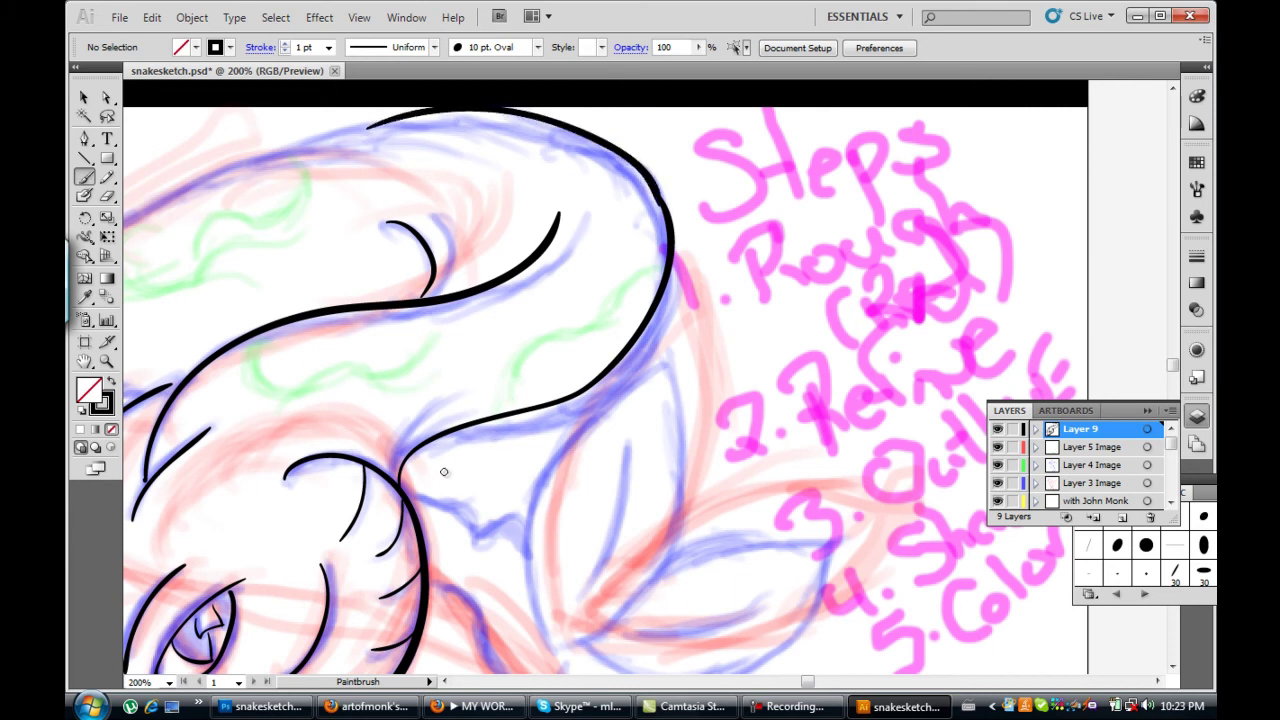
# Step: Ink the ear outline and its inner lines
pyautogui.moveTo(544, 642)
pyautogui.mouseDown()
pyautogui.moveTo(659, 362)
pyautogui.moveTo(672, 550)
pyautogui.mouseUp()
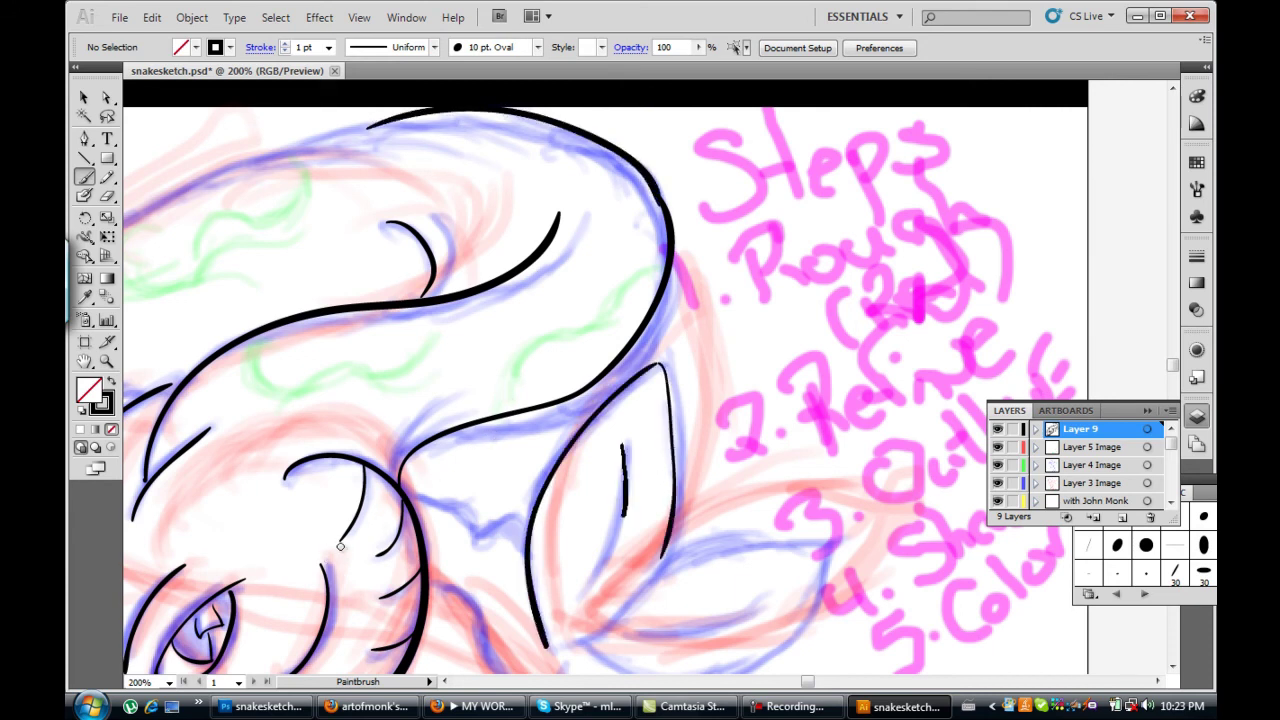
pyautogui.moveTo(621, 442); pyautogui.dragTo(594, 577)
pyautogui.scroll(-3, 272, 563)
pyautogui.scroll(-1, 272, 563)
# Step: Ink the leaf-shaped fin's outer curves, inner line and small end hook
pyautogui.moveTo(558, 470); pyautogui.dragTo(822, 372)
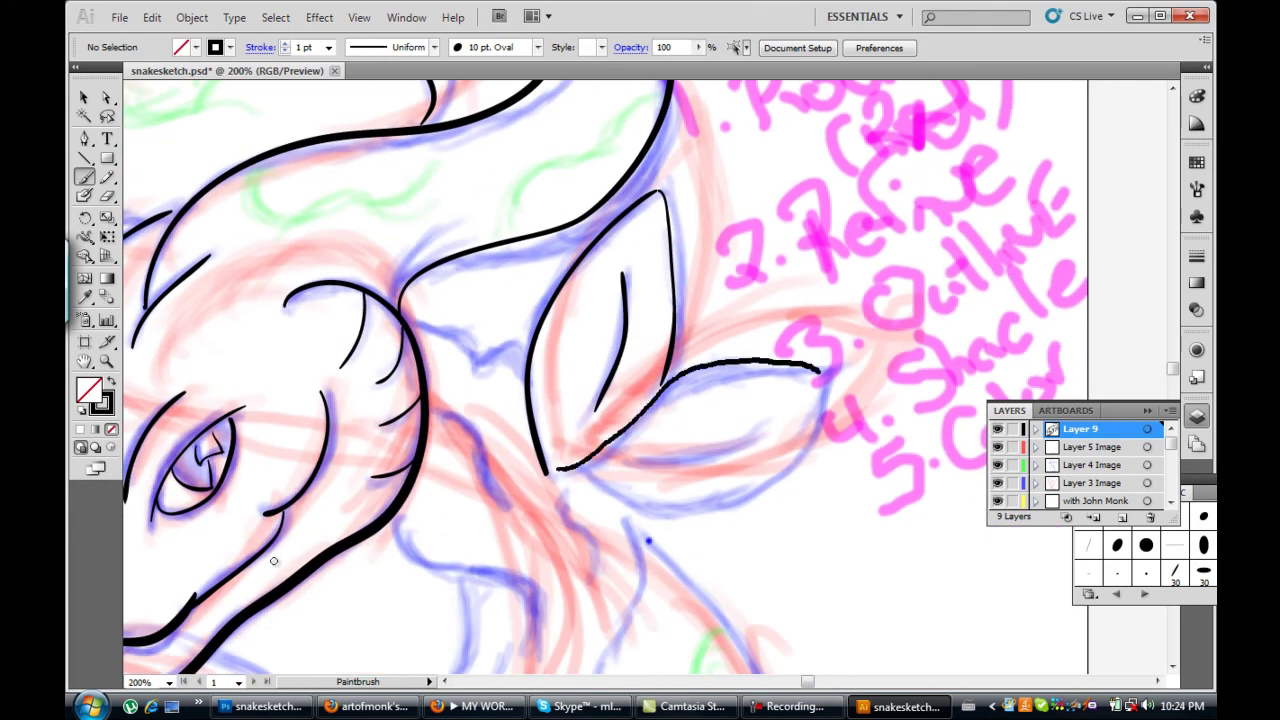
pyautogui.moveTo(562, 470)
pyautogui.mouseDown()
pyautogui.moveTo(822, 376)
pyautogui.moveTo(668, 463)
pyautogui.moveTo(718, 433)
pyautogui.mouseUp()
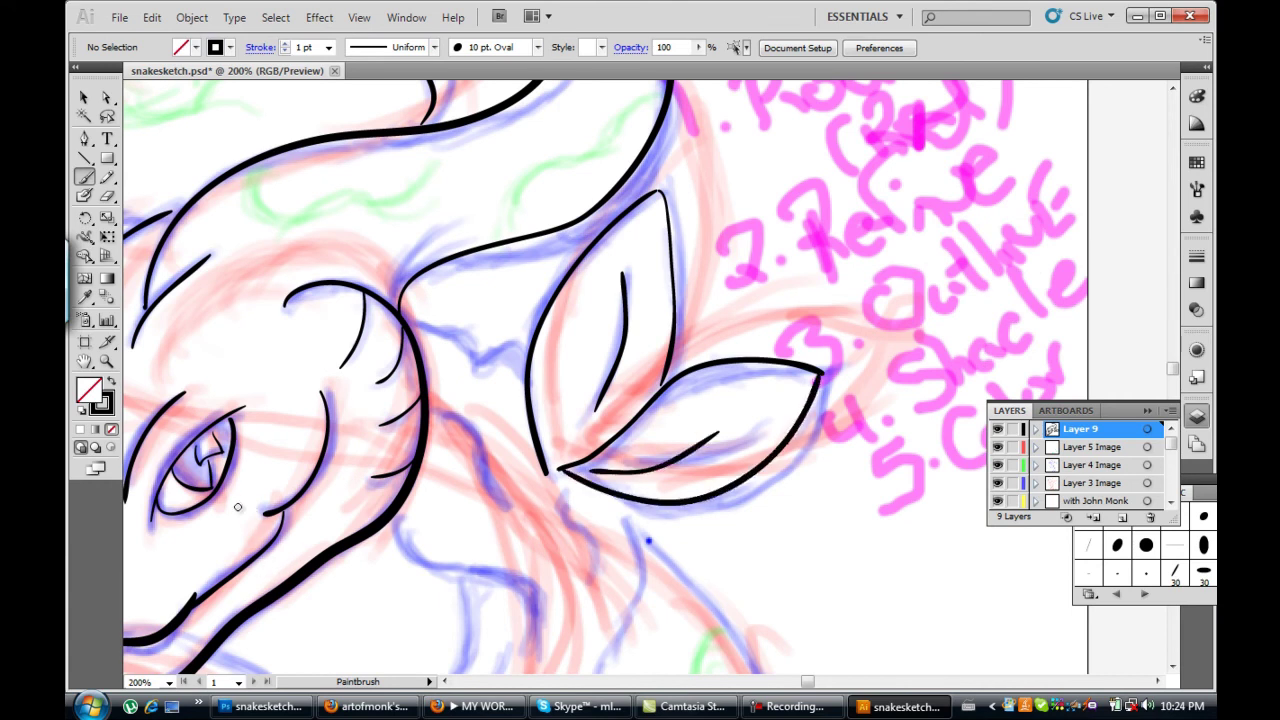
pyautogui.moveTo(468, 355); pyautogui.dragTo(490, 350)
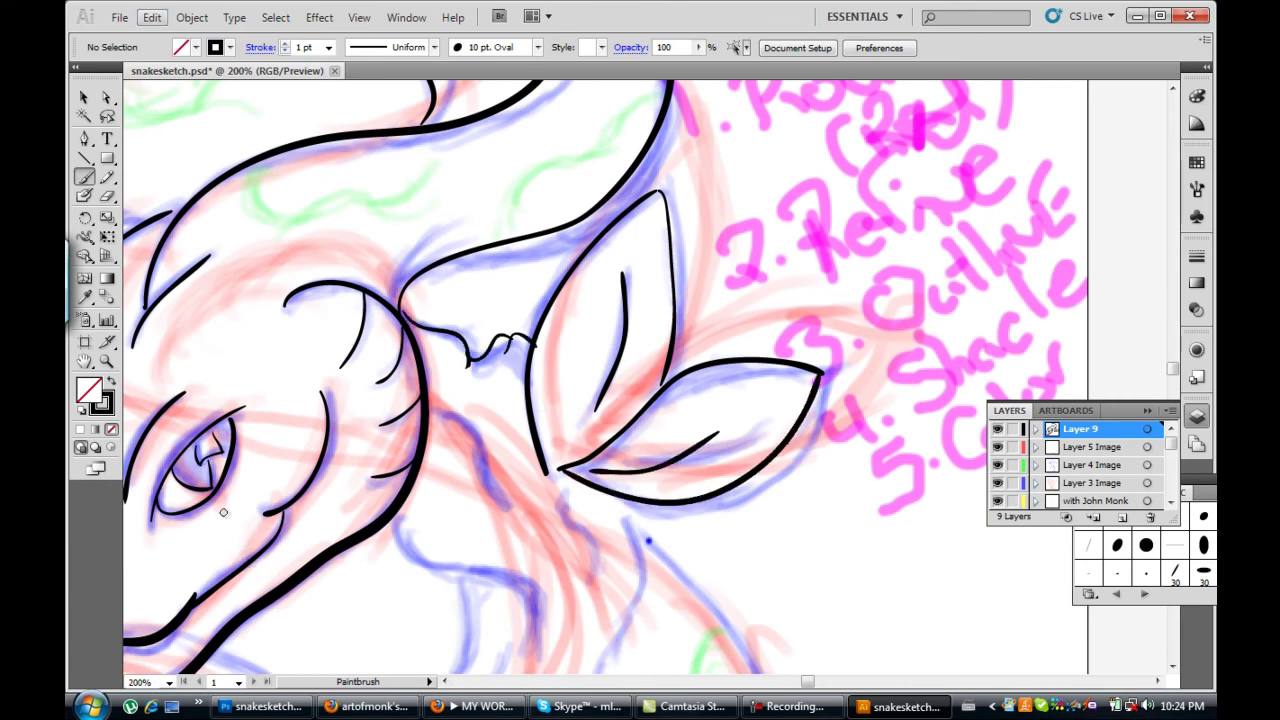
pyautogui.hotkey('ctrl', 'z')
pyautogui.hotkey('ctrl', 'shift', 'z')
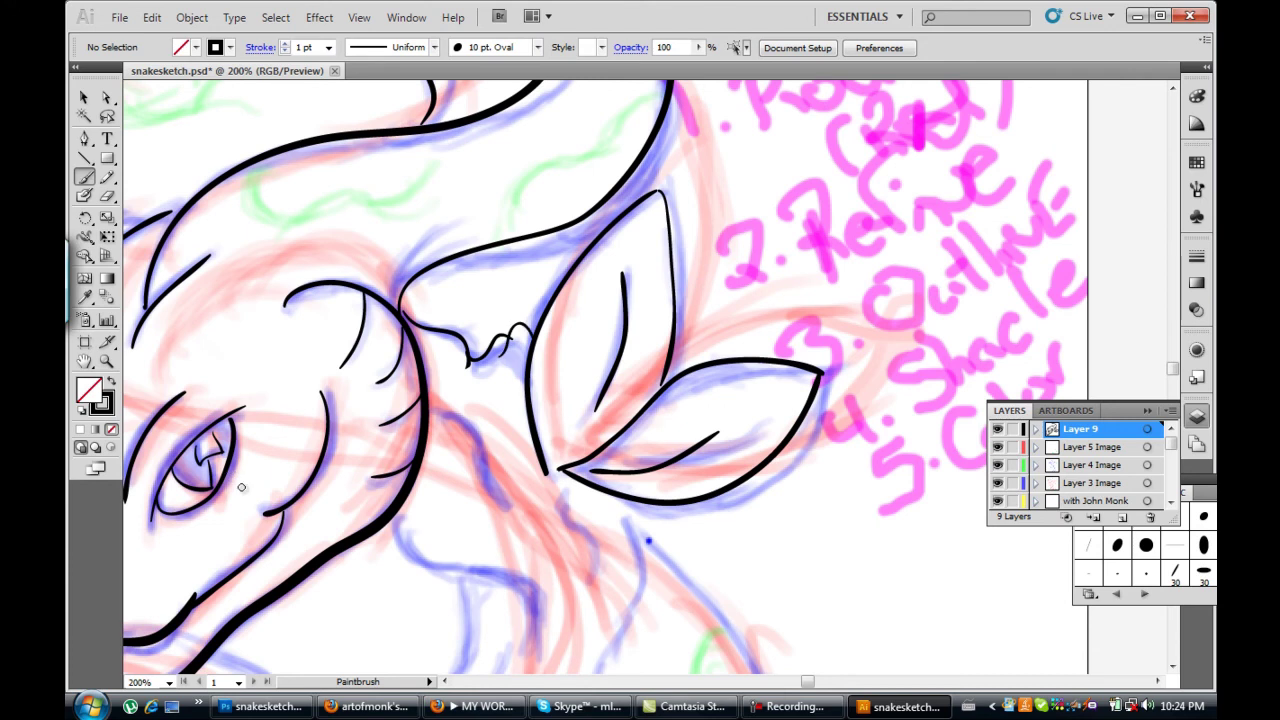
pyautogui.hotkey('ctrl', 'z')
pyautogui.hotkey('ctrl', 'shift', 'z')
# Step: Ink a curve below the fin and more of the neck outline
pyautogui.moveTo(437, 409)
pyautogui.mouseDown()
pyautogui.moveTo(504, 489)
pyautogui.moveTo(605, 548)
pyautogui.mouseUp()
pyautogui.scroll(-3, 523, 218)
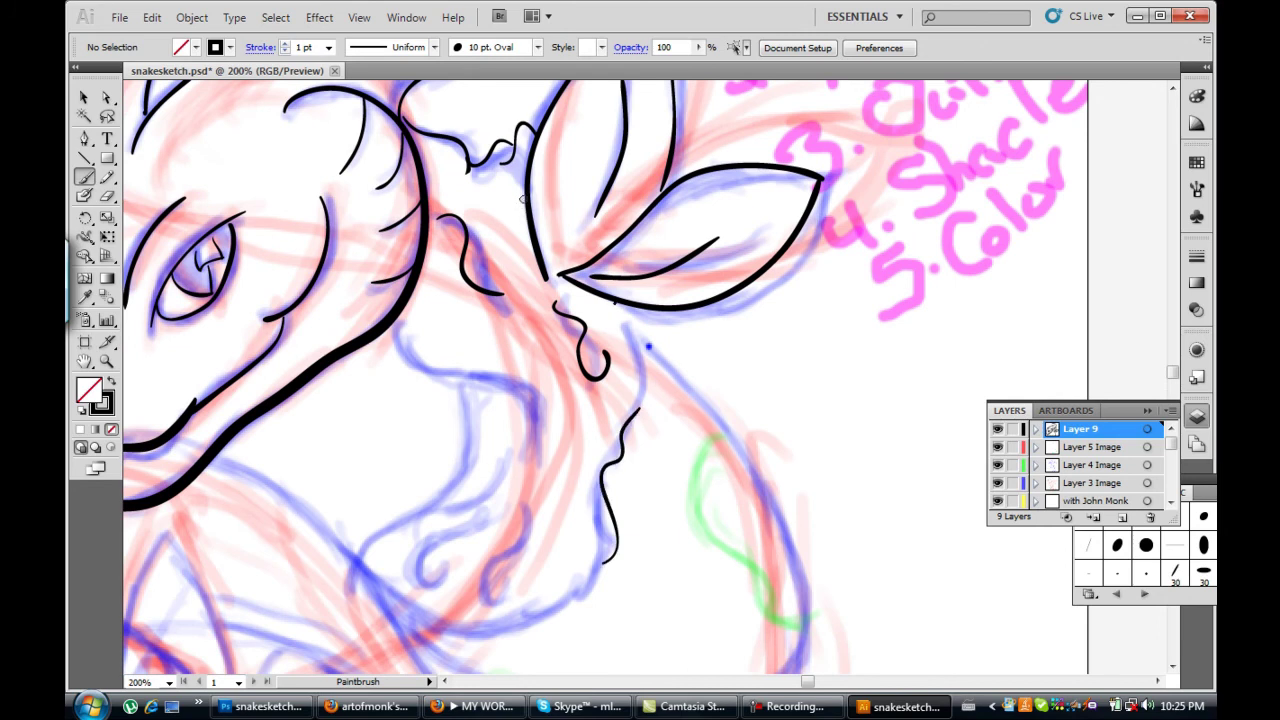
pyautogui.hotkey('ctrl', 'z')
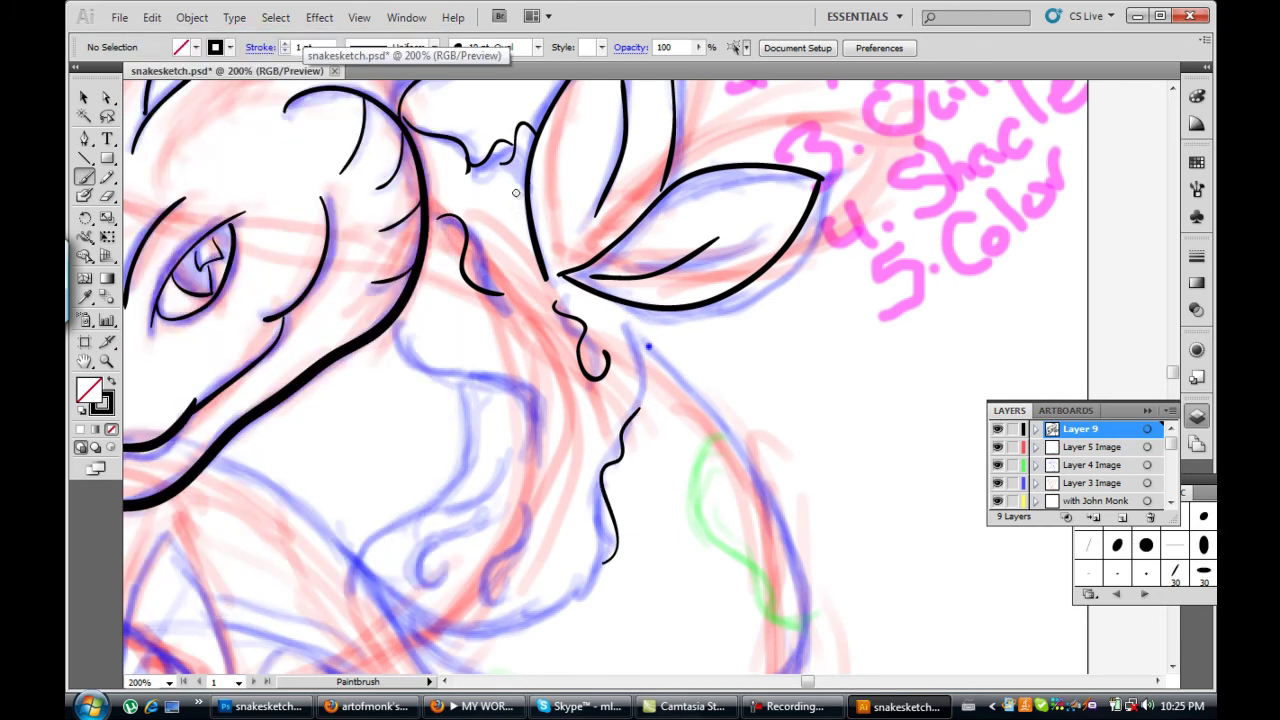
pyautogui.hotkey('ctrl', 'z')
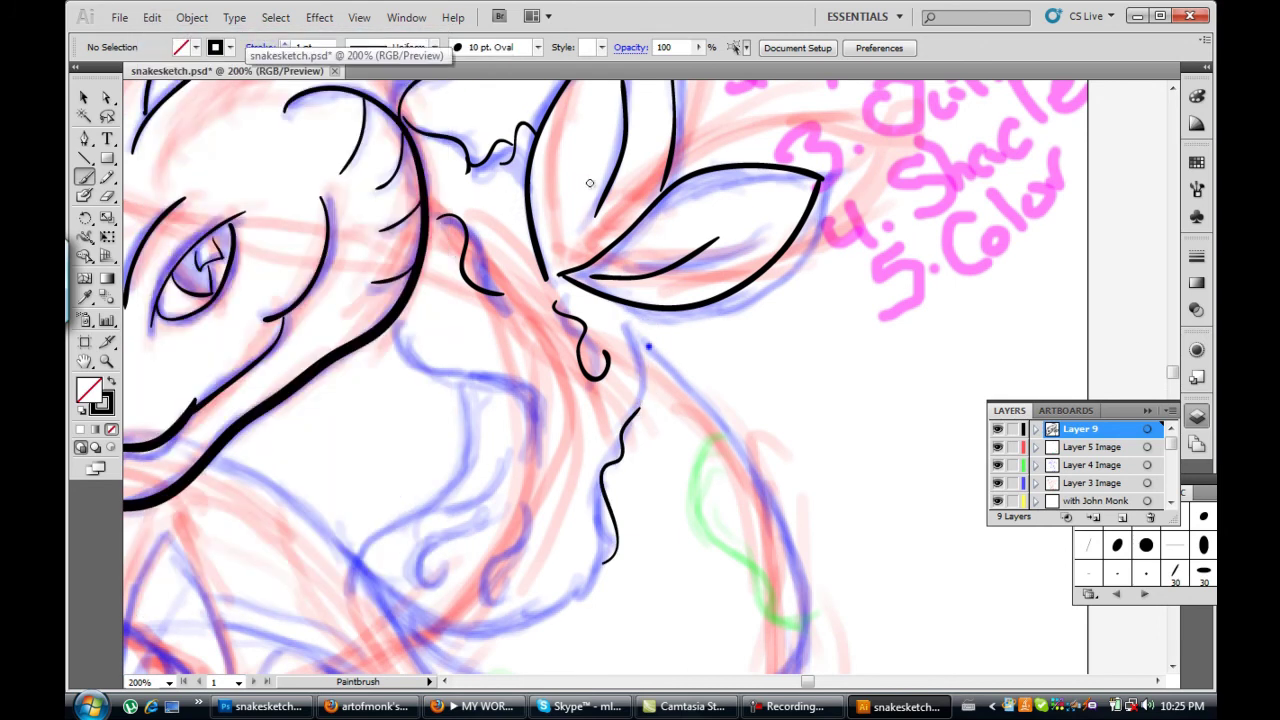
pyautogui.hotkey('ctrl', 'shift', 'z')
pyautogui.hotkey('ctrl', 'shift', 'z')
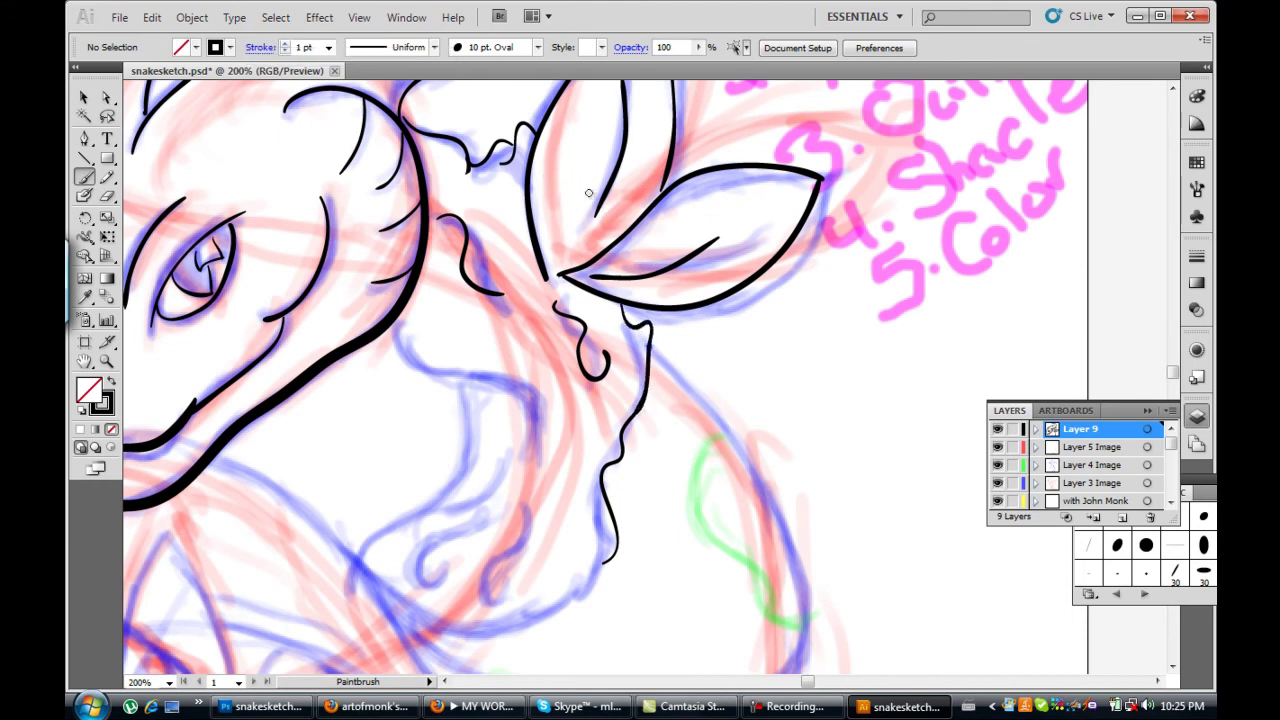
pyautogui.hotkey('ctrl', 'shift', 'z')
pyautogui.hotkey('ctrl', 'shift', 'z')
pyautogui.hotkey('ctrl', 'shift', 'z')
pyautogui.hotkey('ctrl', 'shift', 'z')
pyautogui.hotkey('ctrl', 'shift', 'z')
pyautogui.hotkey('ctrl', 'shift', 'z')
pyautogui.hotkey('ctrl', 'shift', 'z')
pyautogui.hotkey('ctrl', 'shift', 'z')
pyautogui.hotkey('ctrl', 'shift', 'z')
pyautogui.hotkey('ctrl', 'shift', 'z')
pyautogui.hotkey('ctrl', 'shift', 'z')
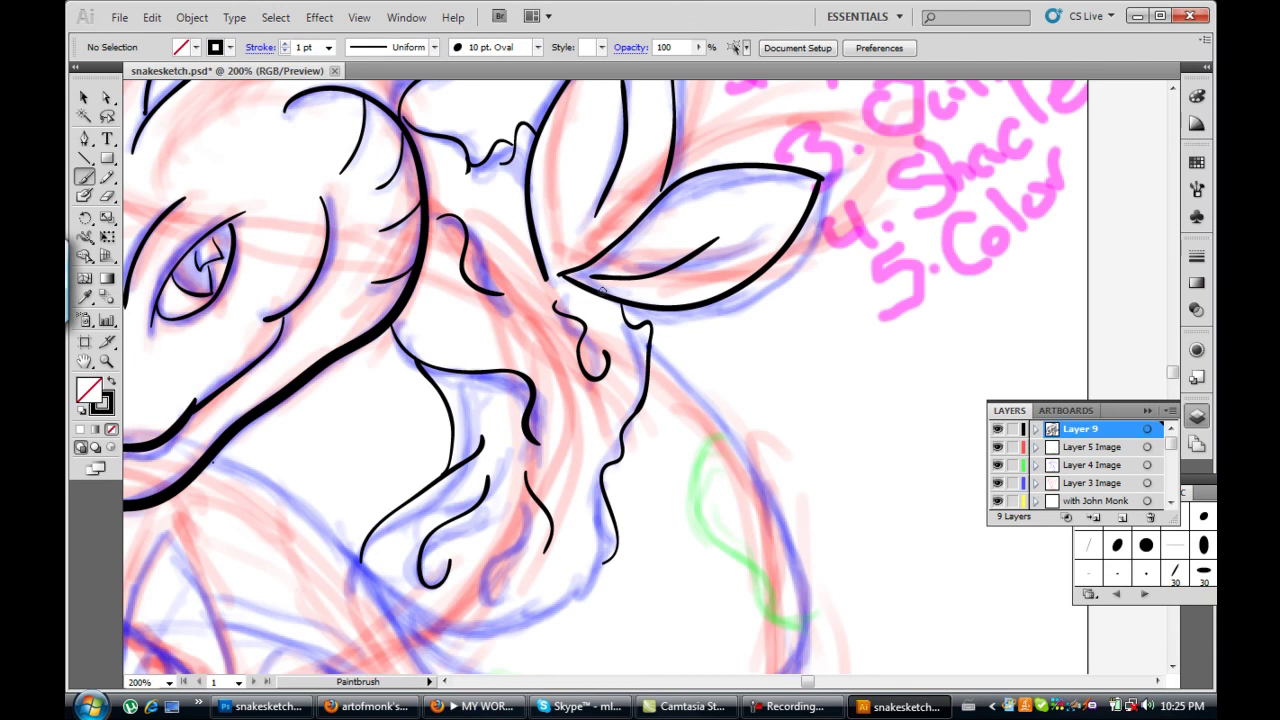
pyautogui.hotkey('ctrl', 'shift', 'z')
pyautogui.hotkey('ctrl', 'shift', 'z')
pyautogui.hotkey('ctrl', 'shift', 'z')
pyautogui.hotkey('ctrl', 'shift', 'z')
pyautogui.hotkey('ctrl', 'shift', 'z')
pyautogui.hotkey('ctrl', 'shift', 'z')
# Step: Ink the outlines of the lower-left and upper-left fins
pyautogui.scroll(-2, 600, 206)
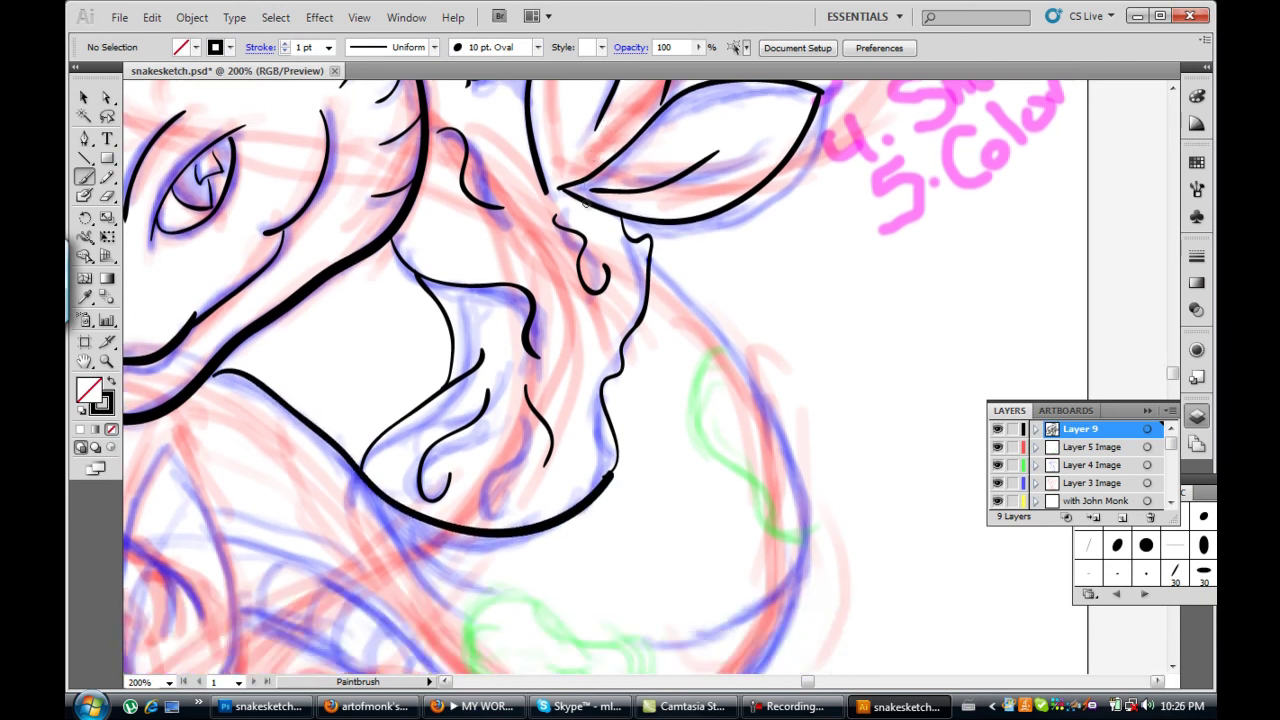
pyautogui.hscroll(-10, 580, 183)
pyautogui.scroll(6, 610, 232)
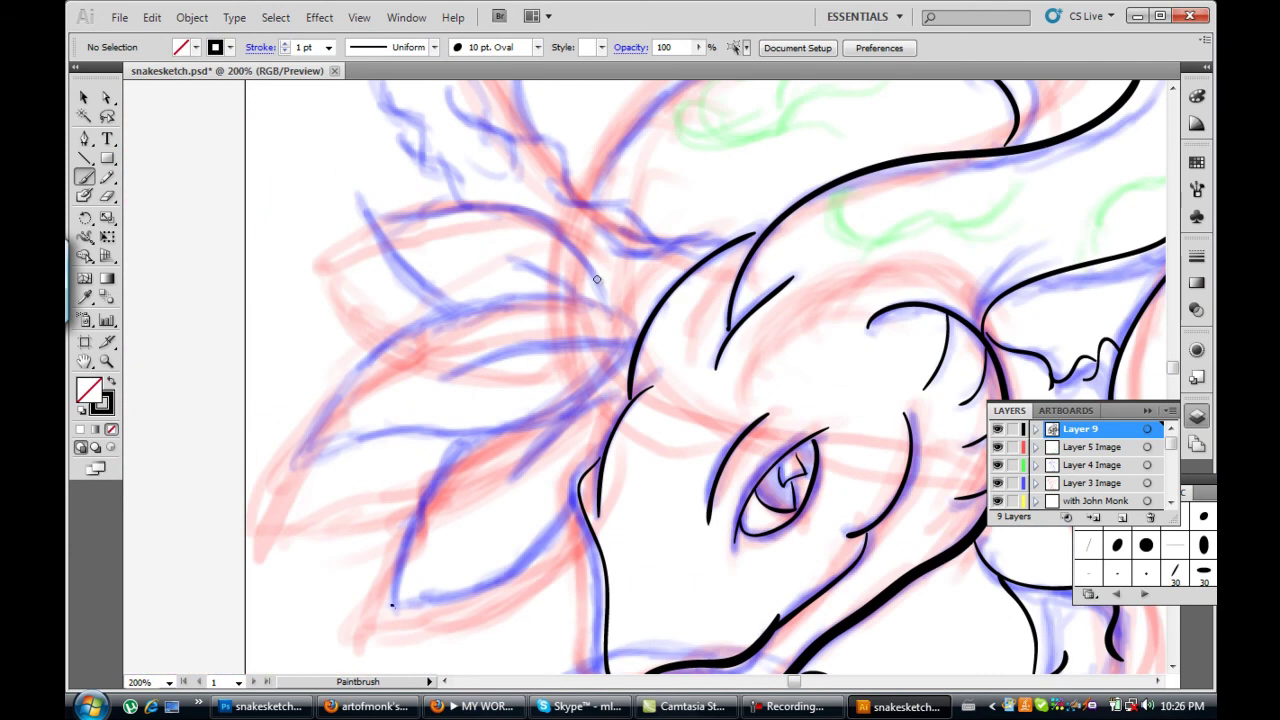
pyautogui.hotkey('ctrl', 'shift', 'z')
pyautogui.hotkey('ctrl', 'shift', 'z')
pyautogui.hotkey('ctrl', 'shift', 'z')
pyautogui.hotkey('ctrl', 'shift', 'z')
pyautogui.hotkey('ctrl', 'shift', 'z')
pyautogui.hotkey('ctrl', 'shift', 'z')
pyautogui.hotkey('ctrl', 'shift', 'z')
pyautogui.hotkey('ctrl', 'shift', 'z')
pyautogui.hotkey('ctrl', 'shift', 'z')
pyautogui.hotkey('ctrl', 'shift', 'z')
pyautogui.hotkey('ctrl', 'shift', 'z')
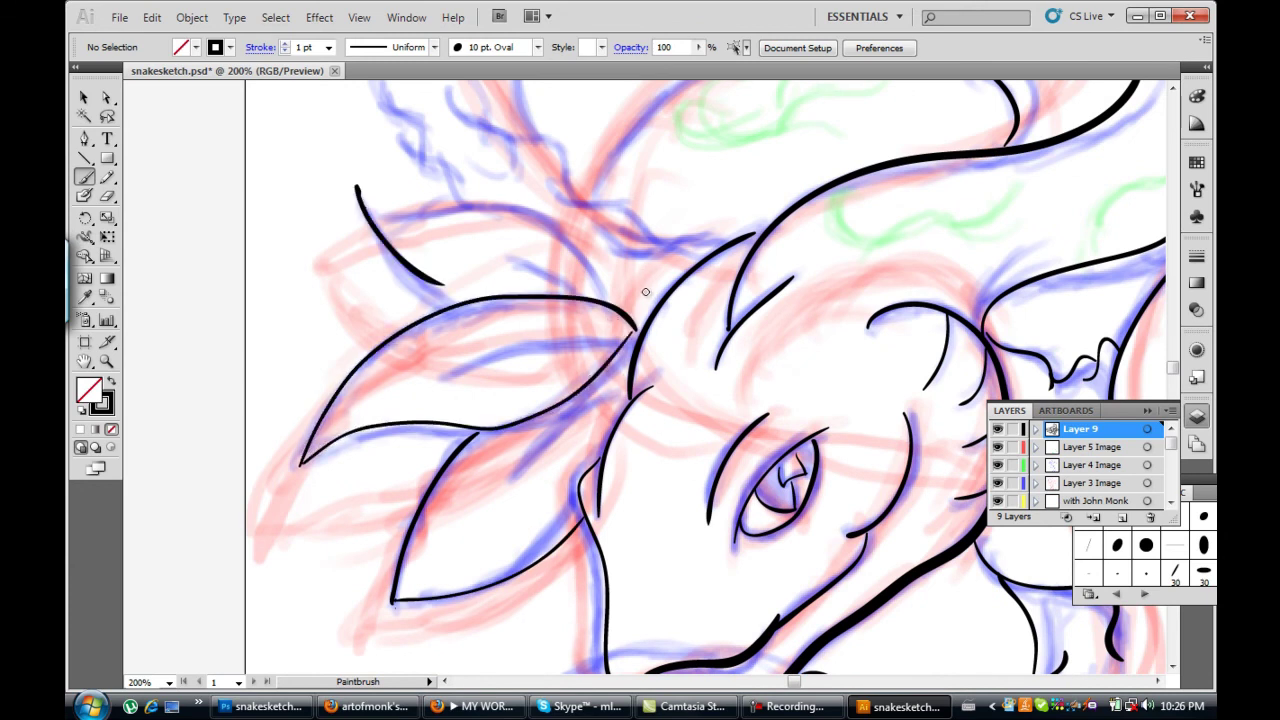
pyautogui.hotkey('ctrl', 'shift', 'z')
pyautogui.hotkey('ctrl', 'shift', 'z')
pyautogui.hotkey('ctrl', 'shift', 'z')
pyautogui.hotkey('ctrl', 'shift', 'z')
pyautogui.hotkey('ctrl', 'shift', 'z')
# Step: Add detail strokes to the upper-left fin and the branching crest
pyautogui.hotkey('ctrl', 'shift', 'z')
pyautogui.hotkey('ctrl', 'shift', 'z')
pyautogui.hotkey('ctrl', 'shift', 'z')
pyautogui.hotkey('ctrl', 'shift', 'z')
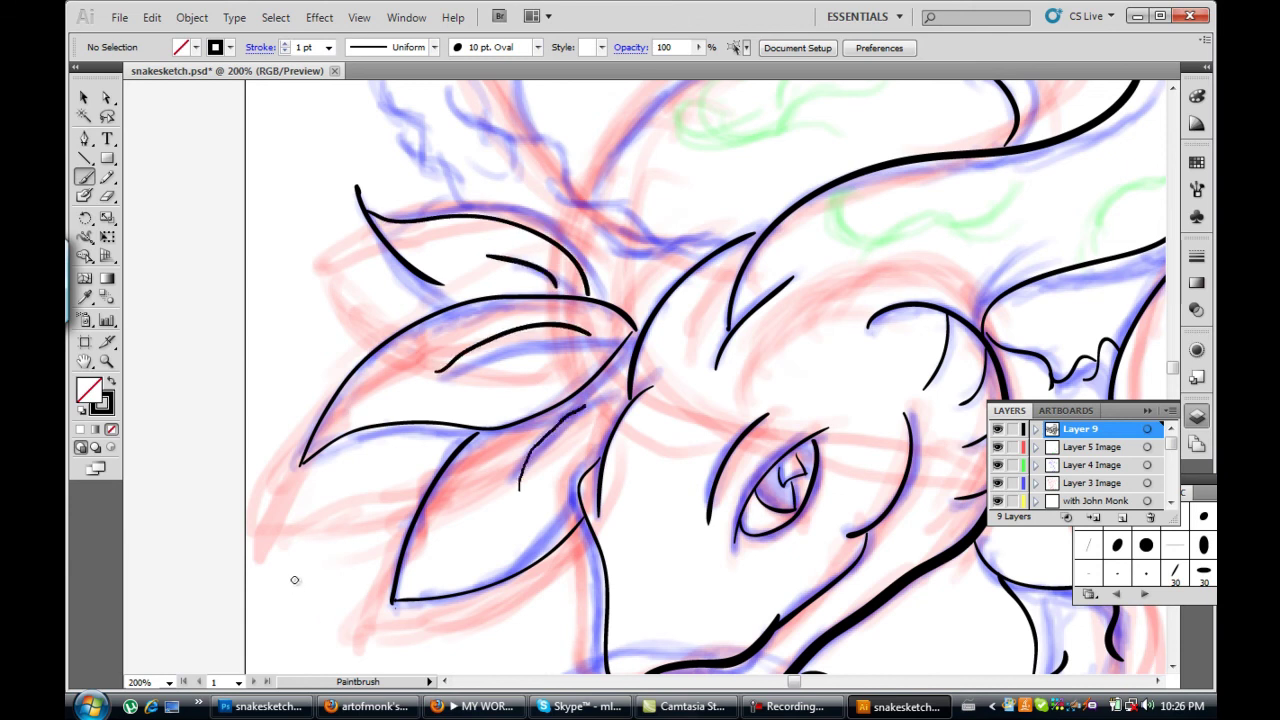
pyautogui.hotkey('ctrl', 'shift', 'z')
pyautogui.scroll(3, 280, 580)
pyautogui.scroll(-1, 267, 567)
pyautogui.hotkey('ctrl', 'shift', 'z')
pyautogui.hotkey('ctrl', 'shift', 'z')
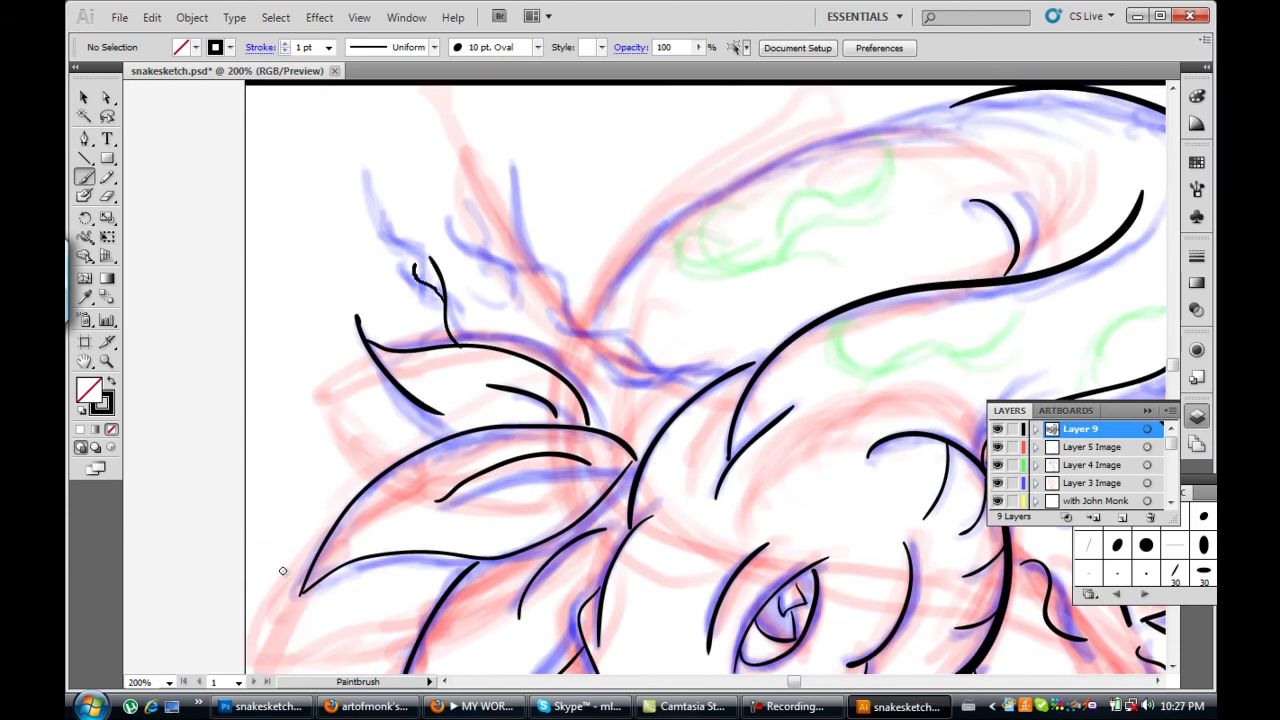
pyautogui.hotkey('ctrl', 'shift', 'z')
pyautogui.hotkey('ctrl', 'shift', 'z')
pyautogui.hotkey('ctrl', 'shift', 'z')
pyautogui.hotkey('ctrl', 'shift', 'z')
pyautogui.hotkey('ctrl', 'shift', 'z')
pyautogui.hotkey('ctrl', 'shift', 'z')
pyautogui.hotkey('ctrl', 'shift', 'z')
pyautogui.hotkey('ctrl', 'shift', 'z')
pyautogui.hotkey('ctrl', 'shift', 'z')
pyautogui.hotkey('ctrl', 'shift', 'z')
pyautogui.hotkey('ctrl', 'shift', 'z')
pyautogui.hotkey('ctrl', 'shift', 'z')
pyautogui.scroll(1, 342, 591)
pyautogui.scroll(1, 342, 591)
pyautogui.hotkey('ctrl', 'shift', 'z')
pyautogui.hotkey('ctrl', 'shift', 'z')
pyautogui.hotkey('ctrl', 'shift', 'z')
pyautogui.hotkey('ctrl', 'z')
pyautogui.hotkey('ctrl', 'z')
pyautogui.hotkey('ctrl', 'z')
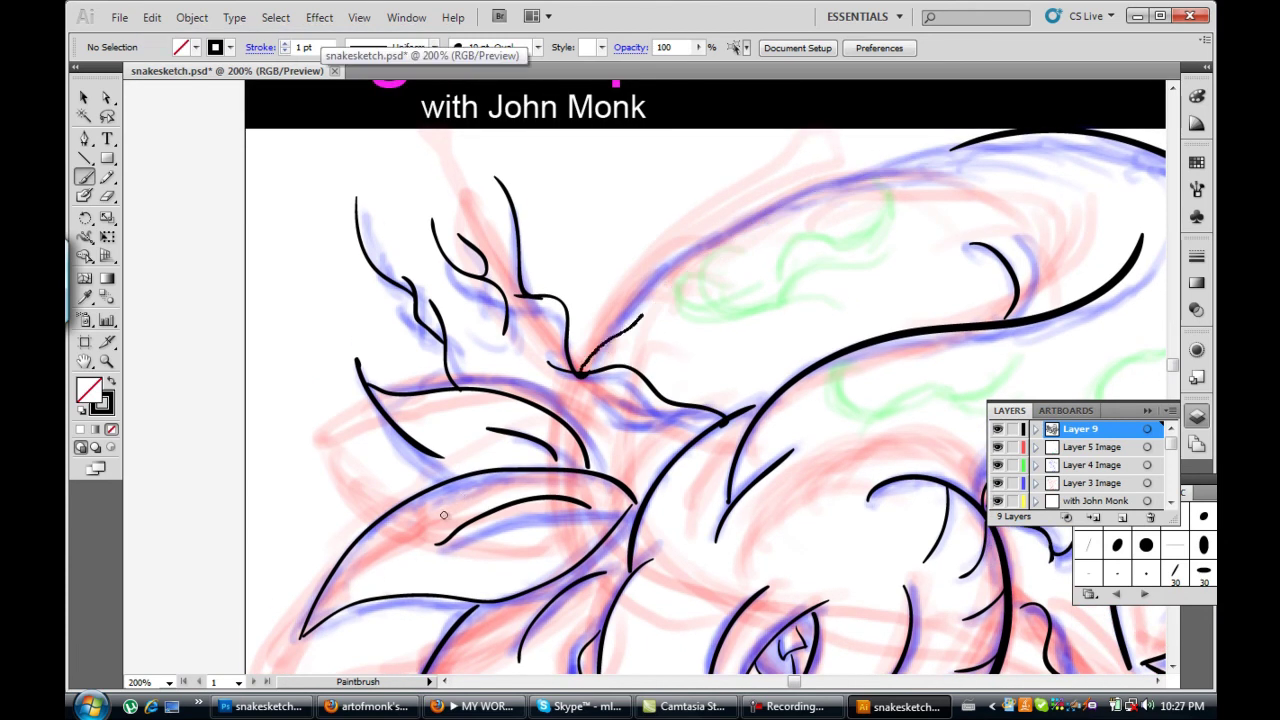
# Step: Draw the body curve below the jaw
pyautogui.hscroll(5, 427, 549)
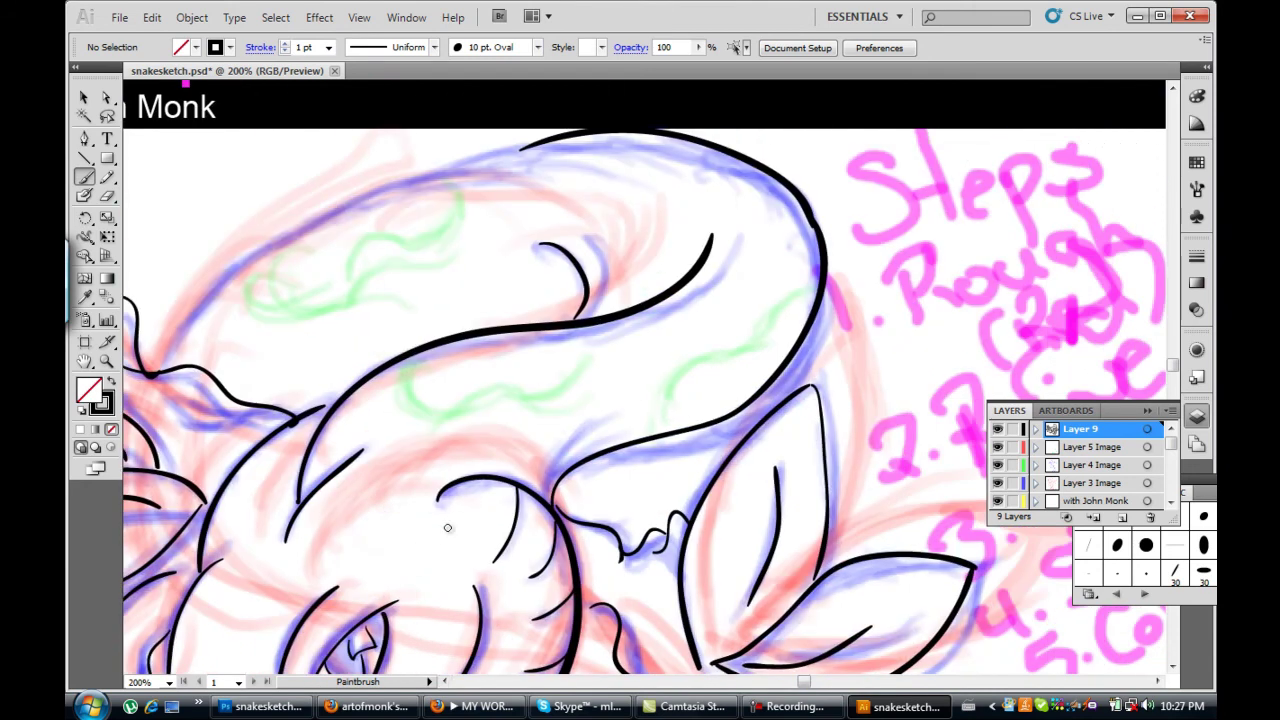
pyautogui.scroll(-5, 561, 445)
pyautogui.scroll(-2, 561, 445)
pyautogui.moveTo(370, 381)
pyautogui.mouseDown()
pyautogui.moveTo(562, 486)
pyautogui.moveTo(715, 592)
pyautogui.mouseUp()
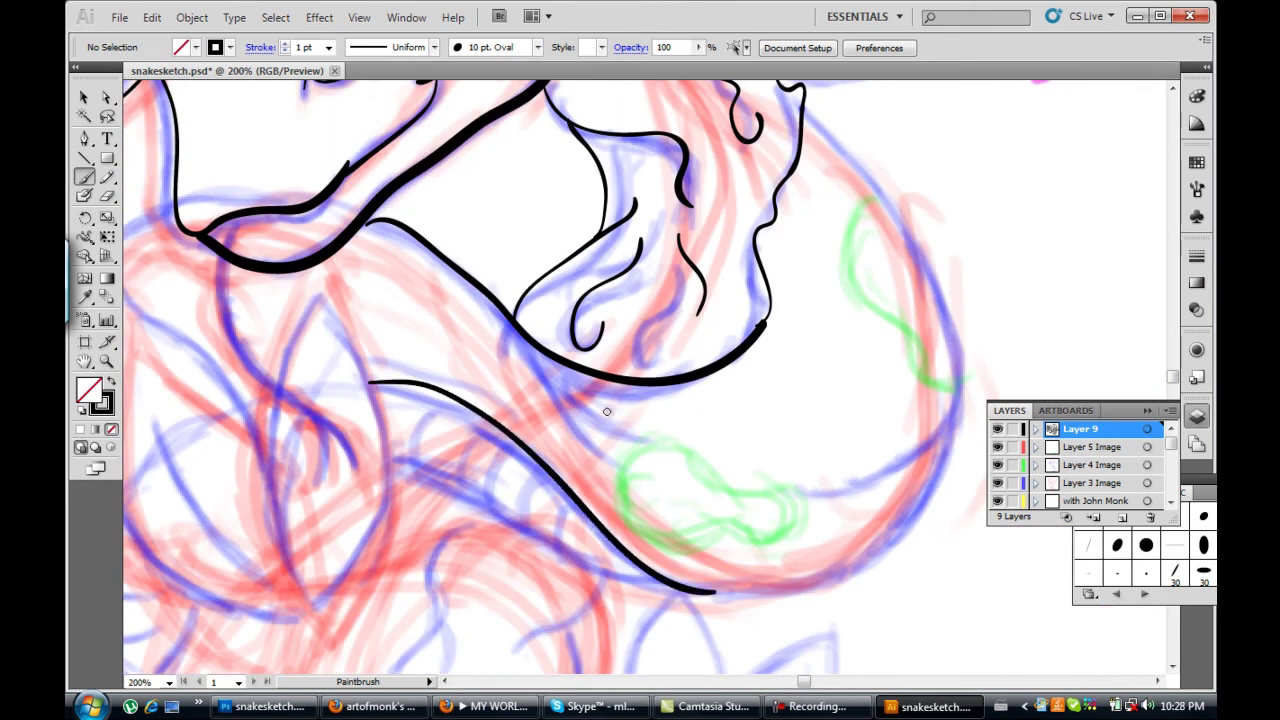
# Step: Ink the lower coil outline below the jaw, with scale strokes and the body's right curve
pyautogui.click(152, 17)
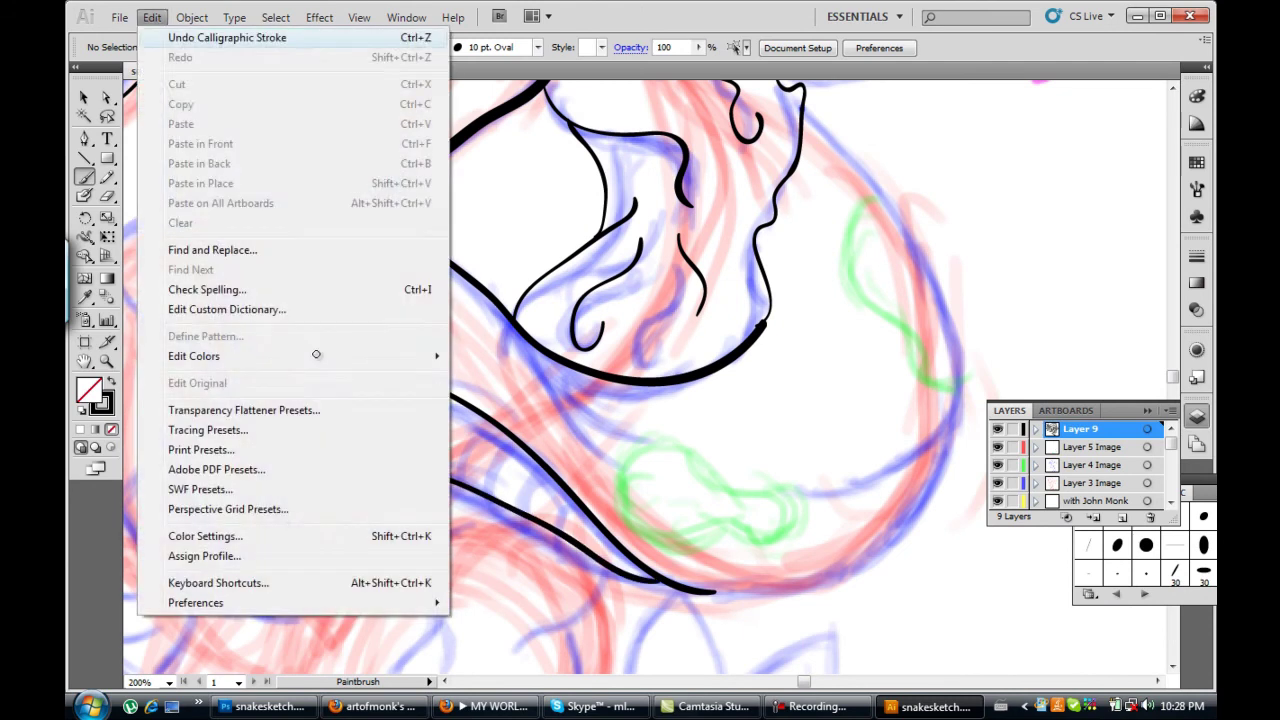
pyautogui.press('Escape')
pyautogui.moveTo(665, 585); pyautogui.dragTo(395, 480)
pyautogui.moveTo(430, 388); pyautogui.dragTo(398, 480)
pyautogui.moveTo(487, 445); pyautogui.dragTo(500, 530)
pyautogui.moveTo(528, 476); pyautogui.dragTo(544, 552)
pyautogui.moveTo(805, 115)
pyautogui.mouseDown()
pyautogui.moveTo(878, 212)
pyautogui.moveTo(855, 481)
pyautogui.mouseUp()
pyautogui.moveTo(710, 593)
pyautogui.mouseDown()
pyautogui.moveTo(842, 565)
pyautogui.moveTo(944, 405)
pyautogui.mouseUp()
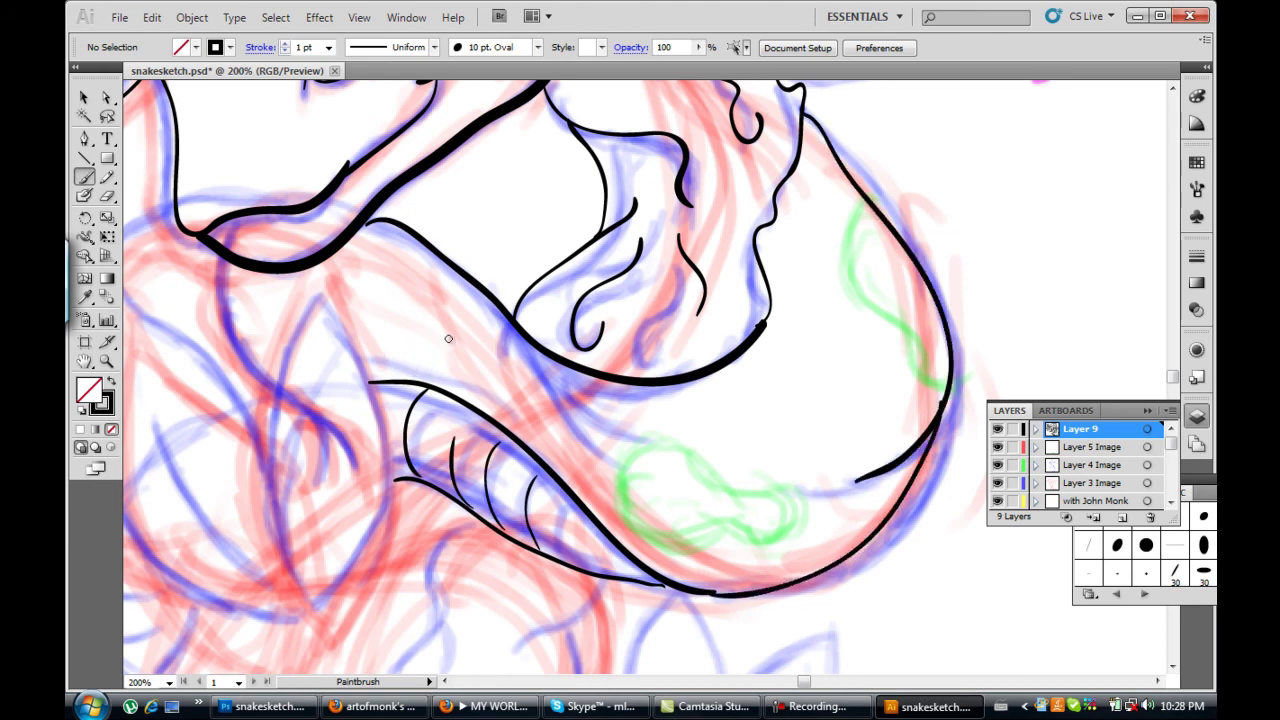
# Step: Outline the leaf shapes in the body with inner vein strokes and a lower-body curve
pyautogui.hscroll(-5, 391, 240)
pyautogui.scroll(-1, 383, 251)
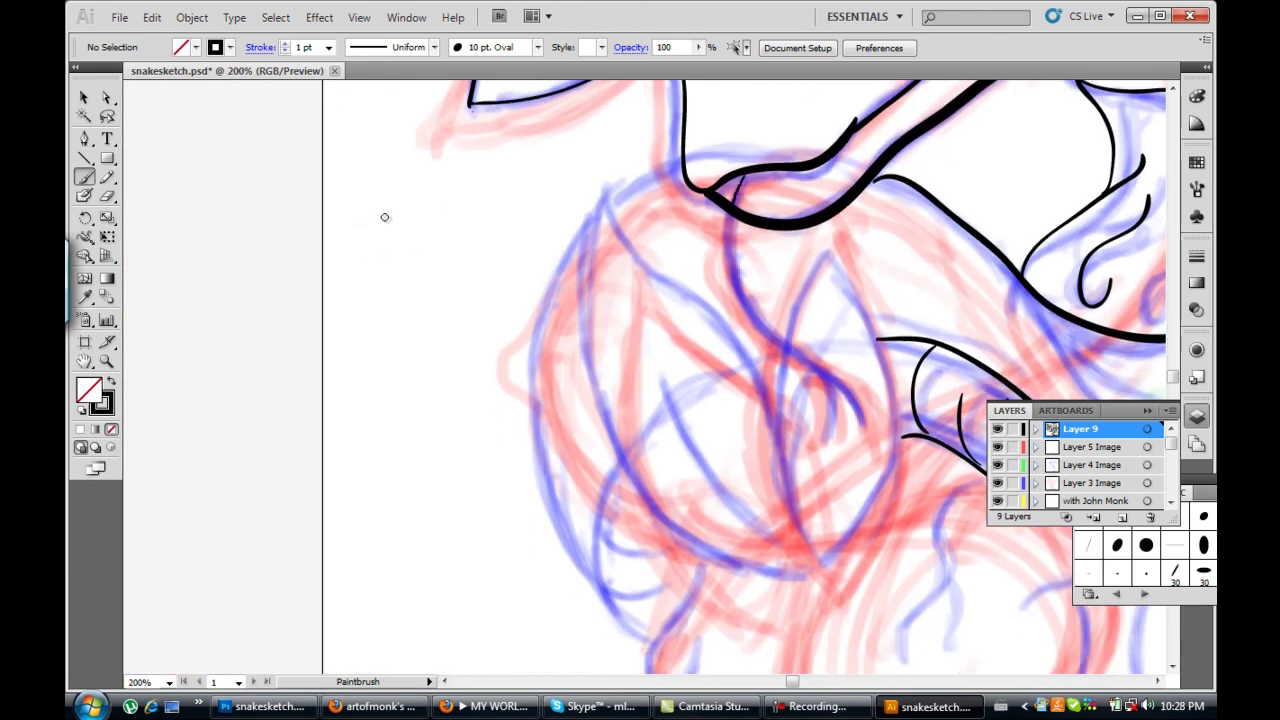
pyautogui.moveTo(740, 178); pyautogui.dragTo(855, 400)
pyautogui.moveTo(812, 352); pyautogui.dragTo(825, 392)
pyautogui.moveTo(607, 193)
pyautogui.mouseDown()
pyautogui.moveTo(584, 332)
pyautogui.moveTo(803, 567)
pyautogui.mouseUp()
pyautogui.moveTo(605, 200); pyautogui.dragTo(772, 422)
pyautogui.moveTo(663, 380); pyautogui.dragTo(788, 530)
# Step: Add the long body curves and lower-left strokes, removing the stray left-edge stroke
pyautogui.moveTo(797, 308); pyautogui.dragTo(815, 563)
pyautogui.moveTo(813, 268)
pyautogui.mouseDown()
pyautogui.moveTo(780, 470)
pyautogui.moveTo(812, 562)
pyautogui.mouseUp()
pyautogui.moveTo(838, 472); pyautogui.dragTo(810, 526)
pyautogui.moveTo(600, 508); pyautogui.dragTo(650, 648)
pyautogui.moveTo(630, 446)
pyautogui.mouseDown()
pyautogui.moveTo(602, 540)
pyautogui.moveTo(690, 558)
pyautogui.mouseUp()
pyautogui.moveTo(676, 582)
pyautogui.mouseDown()
pyautogui.moveTo(610, 604)
pyautogui.moveTo(577, 240)
pyautogui.moveTo(605, 583)
pyautogui.mouseUp()
pyautogui.hotkey('ctrl', 'z')
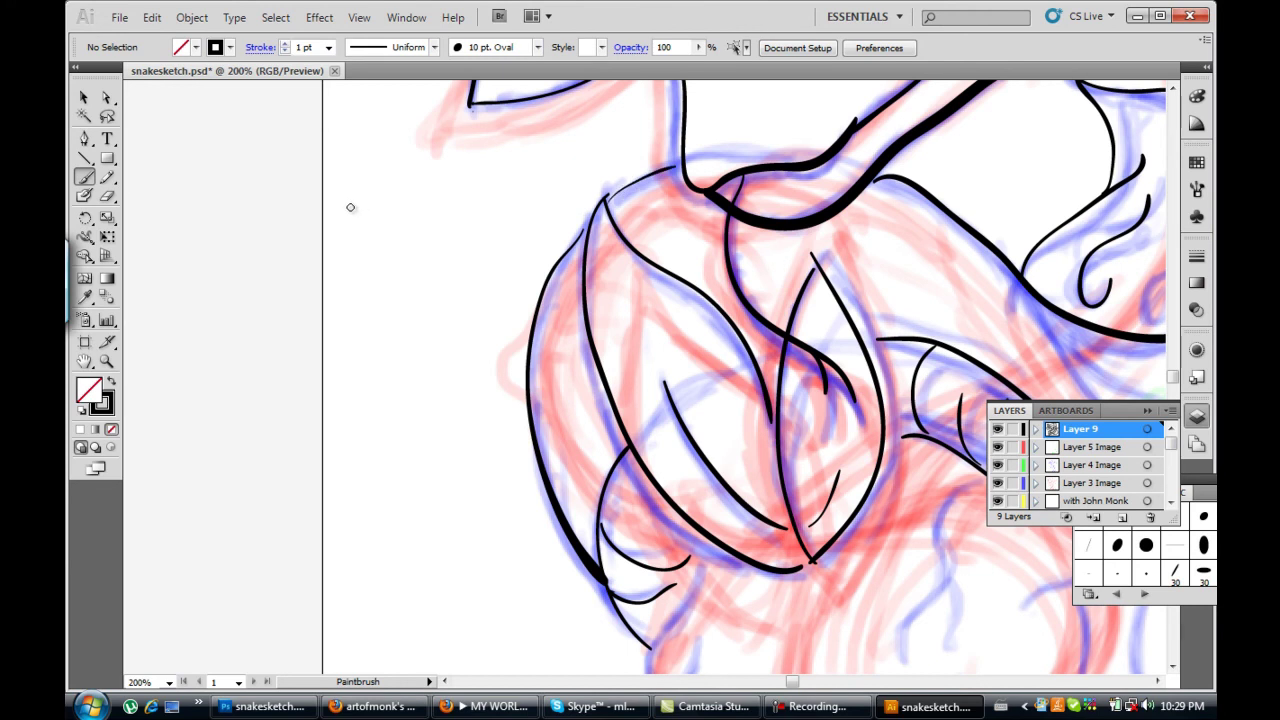
# Step: Extend the leaf curve downward and add strokes near the chin
pyautogui.scroll(-5, 350, 207)
pyautogui.moveTo(652, 314); pyautogui.dragTo(648, 380)
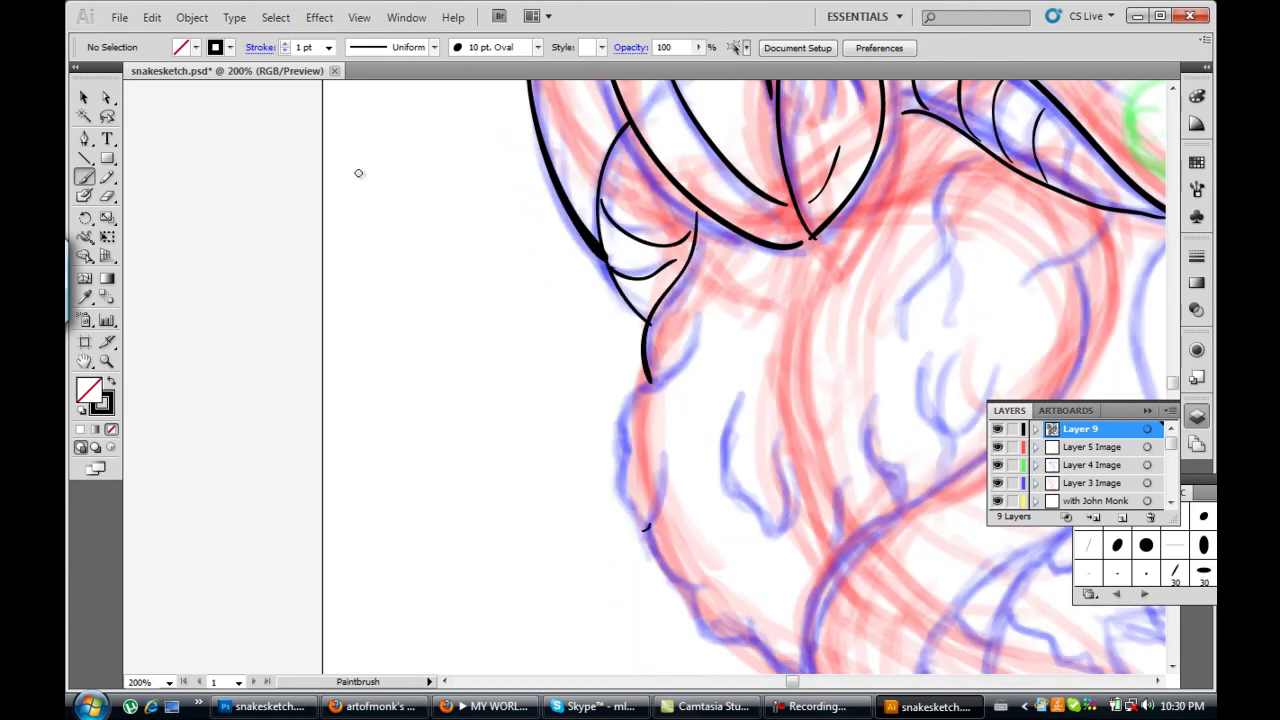
pyautogui.moveTo(702, 340); pyautogui.dragTo(625, 440)
pyautogui.moveTo(648, 528); pyautogui.dragTo(716, 580)
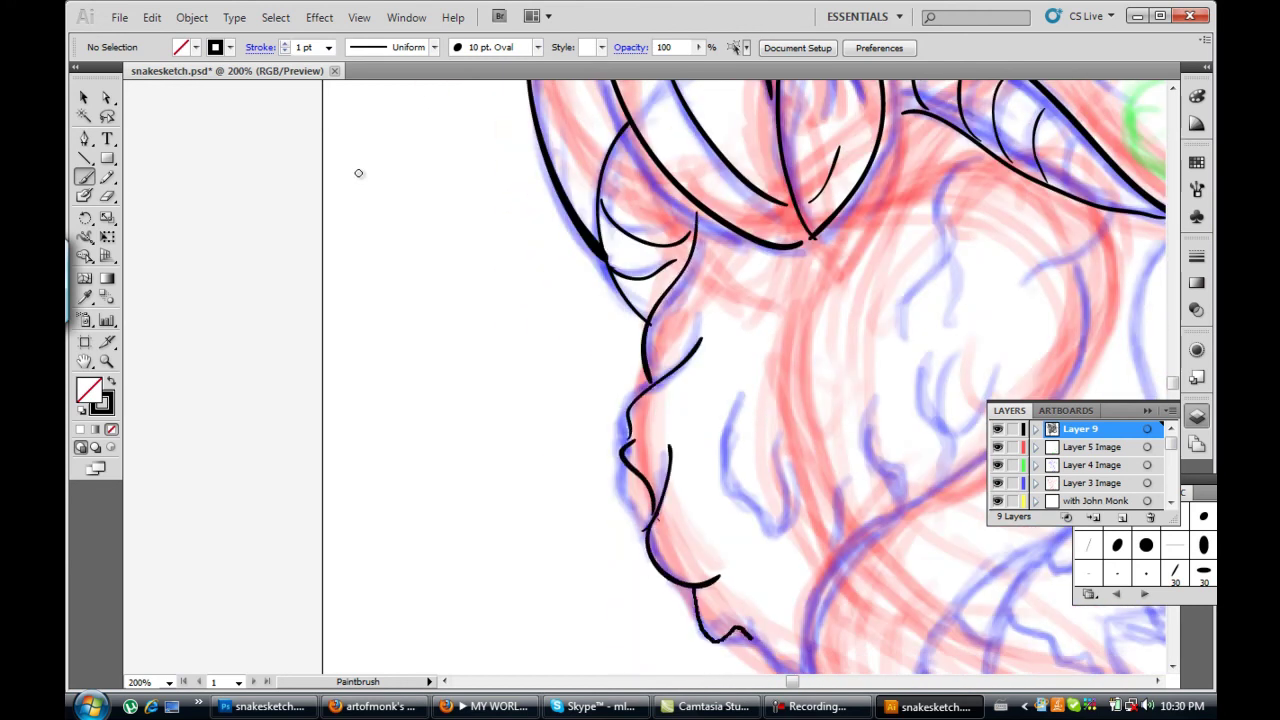
pyautogui.moveTo(748, 636); pyautogui.dragTo(804, 664)
# Step: Add the wavy, hair-like strokes along the cheek
pyautogui.scroll(-1, 804, 664)
pyautogui.moveTo(751, 306); pyautogui.dragTo(766, 482)
pyautogui.moveTo(775, 382); pyautogui.dragTo(792, 470)
pyautogui.moveTo(870, 340); pyautogui.dragTo(908, 430)
pyautogui.moveTo(834, 418); pyautogui.dragTo(842, 476)
pyautogui.moveTo(932, 285); pyautogui.dragTo(945, 385)
pyautogui.moveTo(942, 318); pyautogui.dragTo(930, 412)
# Step: Ink the curve near the eye, a cheek line and the long jaw curves
pyautogui.hscroll(5, 405, 355)
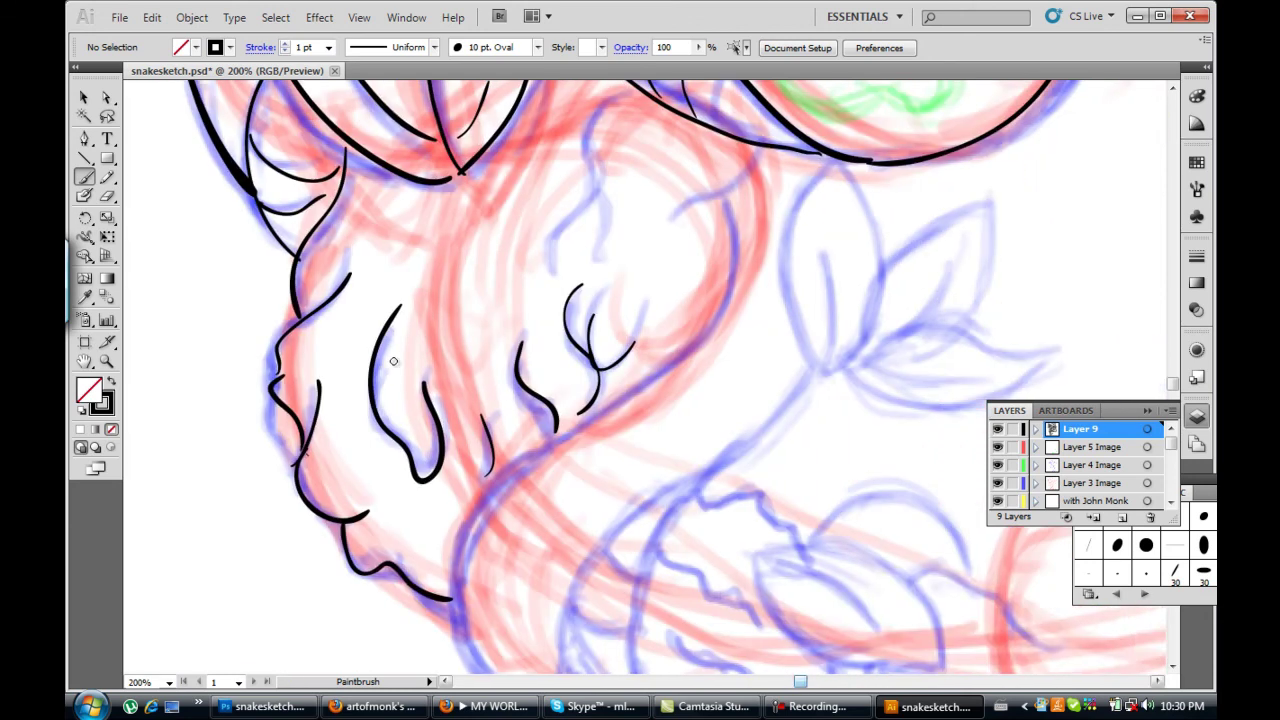
pyautogui.scroll(2, 366, 397)
pyautogui.moveTo(760, 262); pyautogui.dragTo(676, 345)
pyautogui.moveTo(600, 200); pyautogui.dragTo(563, 362)
pyautogui.moveTo(730, 305)
pyautogui.mouseDown()
pyautogui.moveTo(720, 440)
pyautogui.moveTo(508, 600)
pyautogui.mouseUp()
pyautogui.scroll(-5, 430, 278)
pyautogui.moveTo(590, 628)
pyautogui.mouseDown()
pyautogui.moveTo(460, 375)
pyautogui.moveTo(555, 312)
pyautogui.mouseUp()
# Step: Undo and restore the long lower-jaw curve
pyautogui.hotkey('ctrl', 'z')
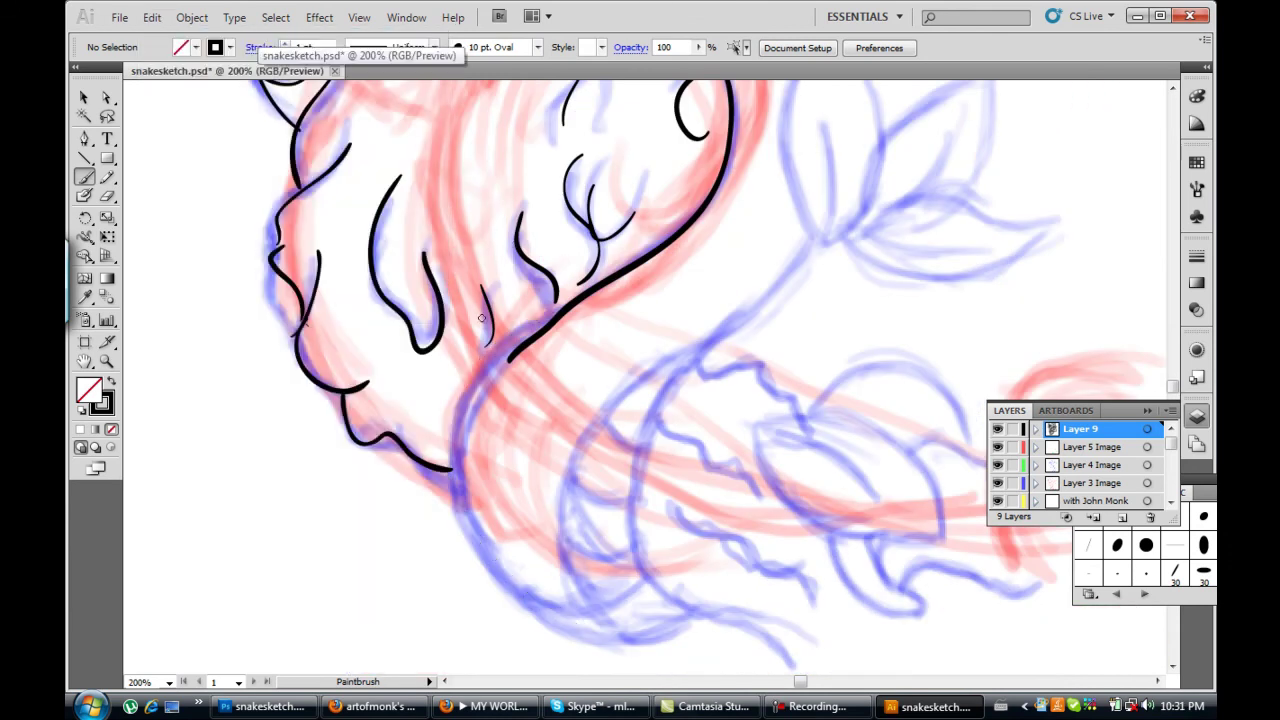
pyautogui.hotkey('ctrl', 'shift', 'z')
pyautogui.scroll(-2, 457, 277)
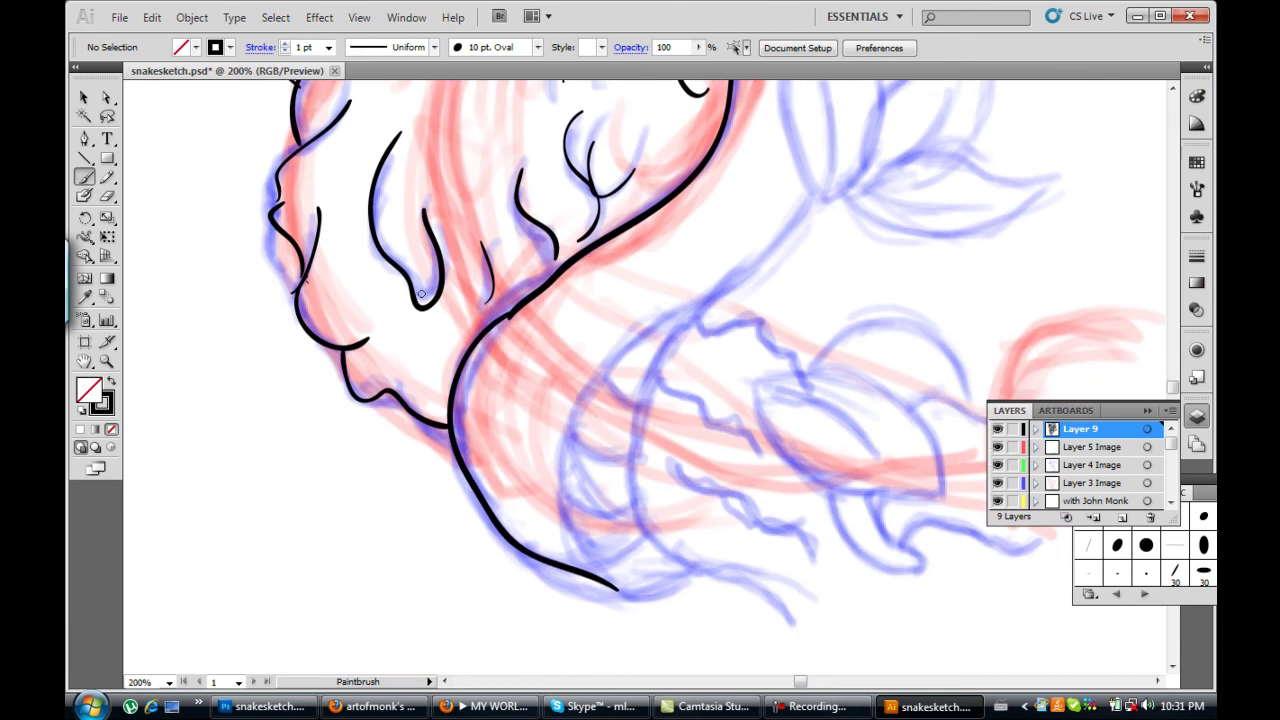
pyautogui.click(152, 17)
pyautogui.click(180, 34)
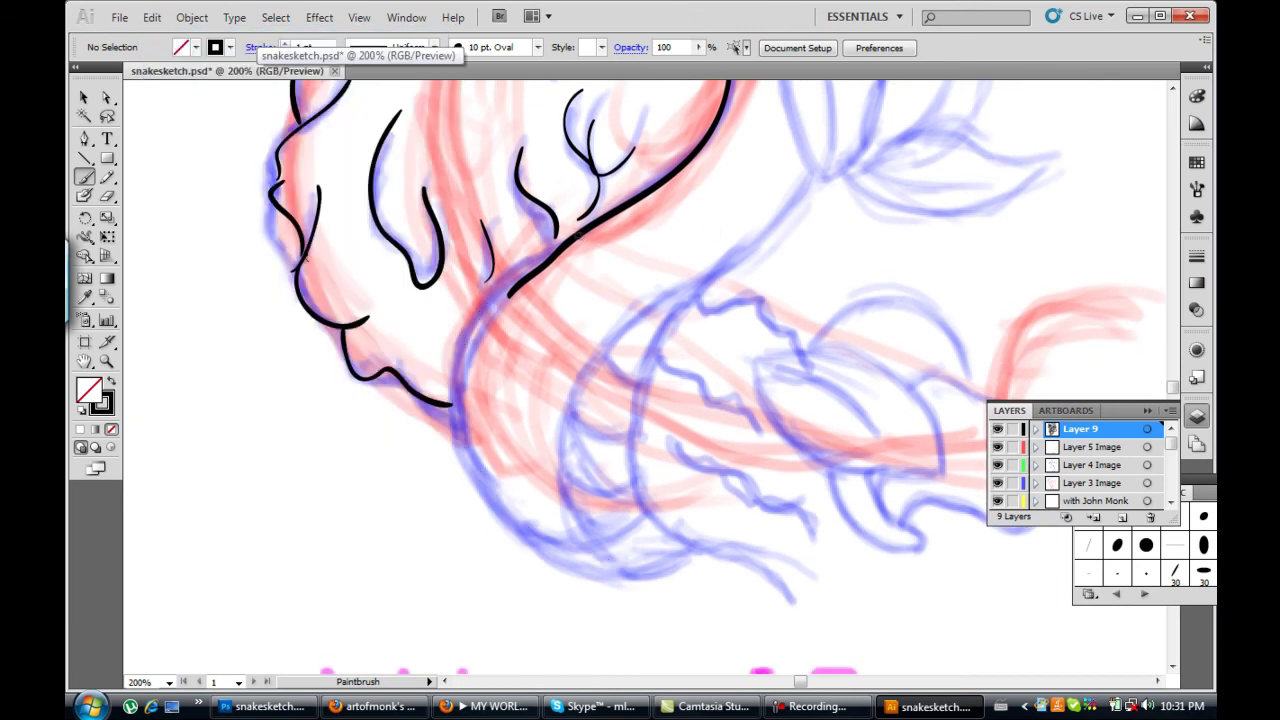
pyautogui.hotkey('ctrl', 'shift', 'z')
# Step: Draw the body band curves, replacing two stray jaw curves with a single one
pyautogui.moveTo(582, 520)
pyautogui.mouseDown()
pyautogui.moveTo(703, 290)
pyautogui.moveTo(645, 465)
pyautogui.moveTo(690, 545)
pyautogui.mouseUp()
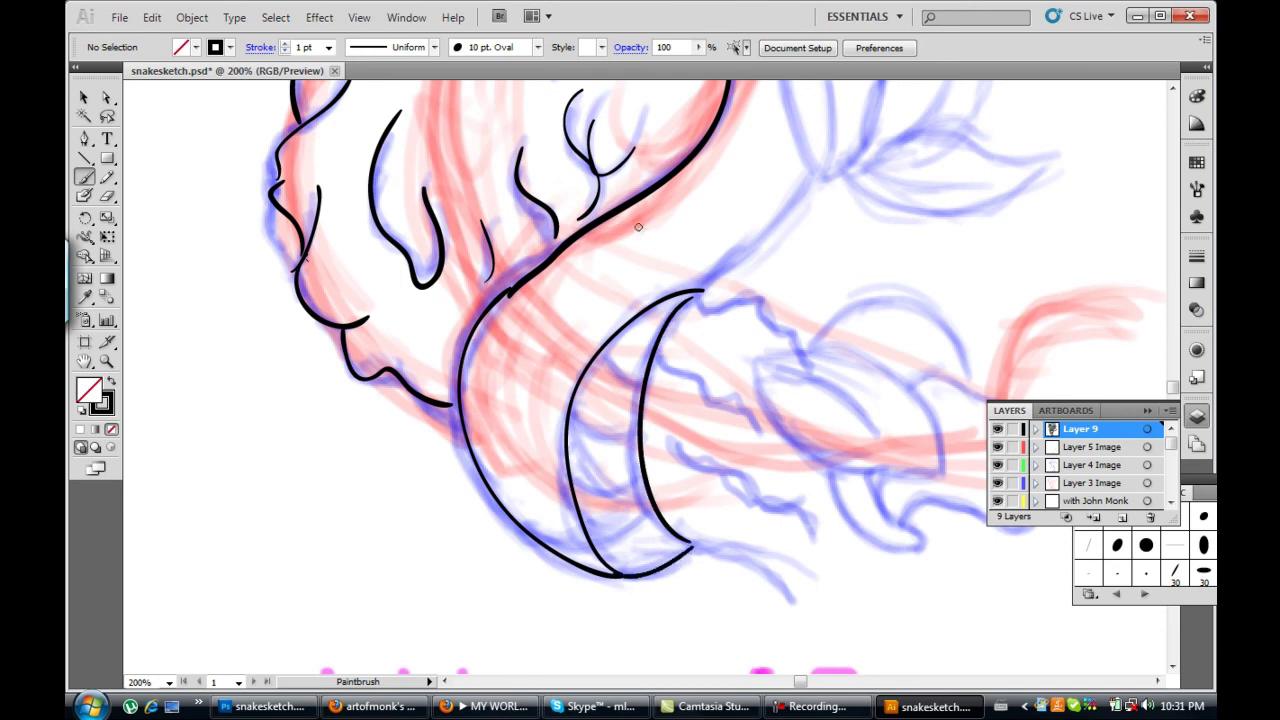
pyautogui.moveTo(692, 289); pyautogui.dragTo(824, 178)
pyautogui.moveTo(702, 289); pyautogui.dragTo(855, 190)
pyautogui.scroll(3, 790, 170)
pyautogui.hotkey('ctrl', 'z')
pyautogui.hotkey('ctrl', 'z')
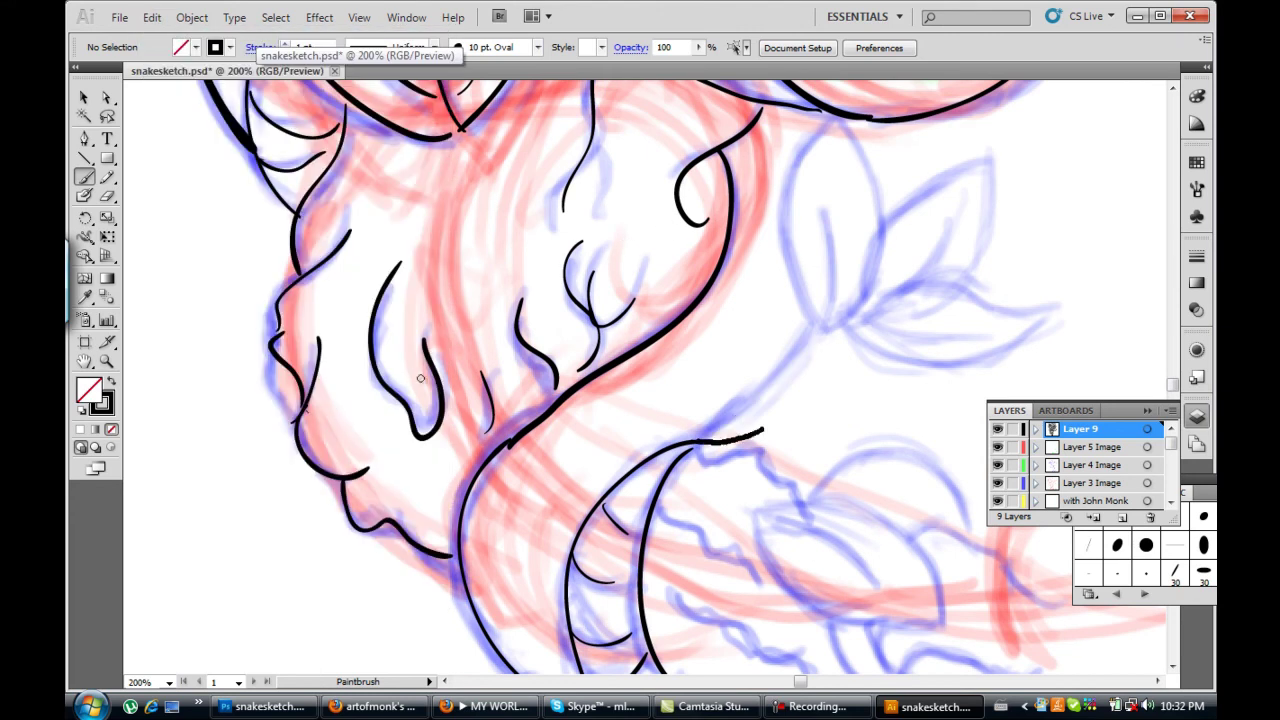
pyautogui.moveTo(764, 430); pyautogui.dragTo(830, 330)
# Step: Ink the leaf pairs right of the body, with central veins
pyautogui.moveTo(791, 283)
pyautogui.mouseDown()
pyautogui.moveTo(826, 115)
pyautogui.moveTo(830, 325)
pyautogui.moveTo(820, 222)
pyautogui.mouseUp()
pyautogui.moveTo(836, 322)
pyautogui.mouseDown()
pyautogui.moveTo(1057, 310)
pyautogui.moveTo(990, 365)
pyautogui.moveTo(1056, 314)
pyautogui.mouseUp()
pyautogui.moveTo(872, 268); pyautogui.dragTo(988, 160)
pyautogui.moveTo(988, 162); pyautogui.dragTo(936, 280)
pyautogui.moveTo(848, 332); pyautogui.dragTo(930, 327)
# Step: Add the scale lines inside the body band
pyautogui.scroll(-3, 365, 320)
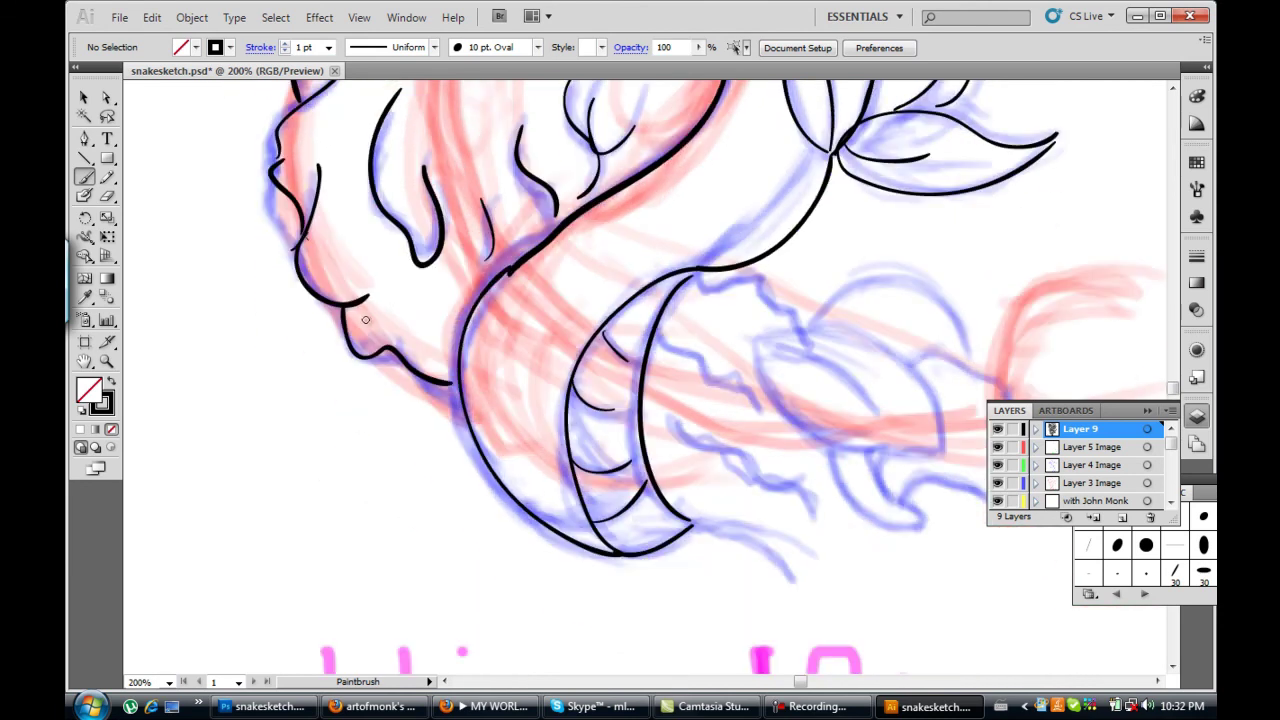
pyautogui.moveTo(694, 278)
pyautogui.mouseDown()
pyautogui.moveTo(748, 292)
pyautogui.moveTo(810, 345)
pyautogui.mouseUp()
pyautogui.moveTo(660, 338); pyautogui.dragTo(767, 430)
pyautogui.moveTo(672, 392); pyautogui.dragTo(708, 428)
# Step: Ink the tail leaf's arcs and vein, with an arc over it and wavy strokes
pyautogui.hscroll(5, 280, 400)
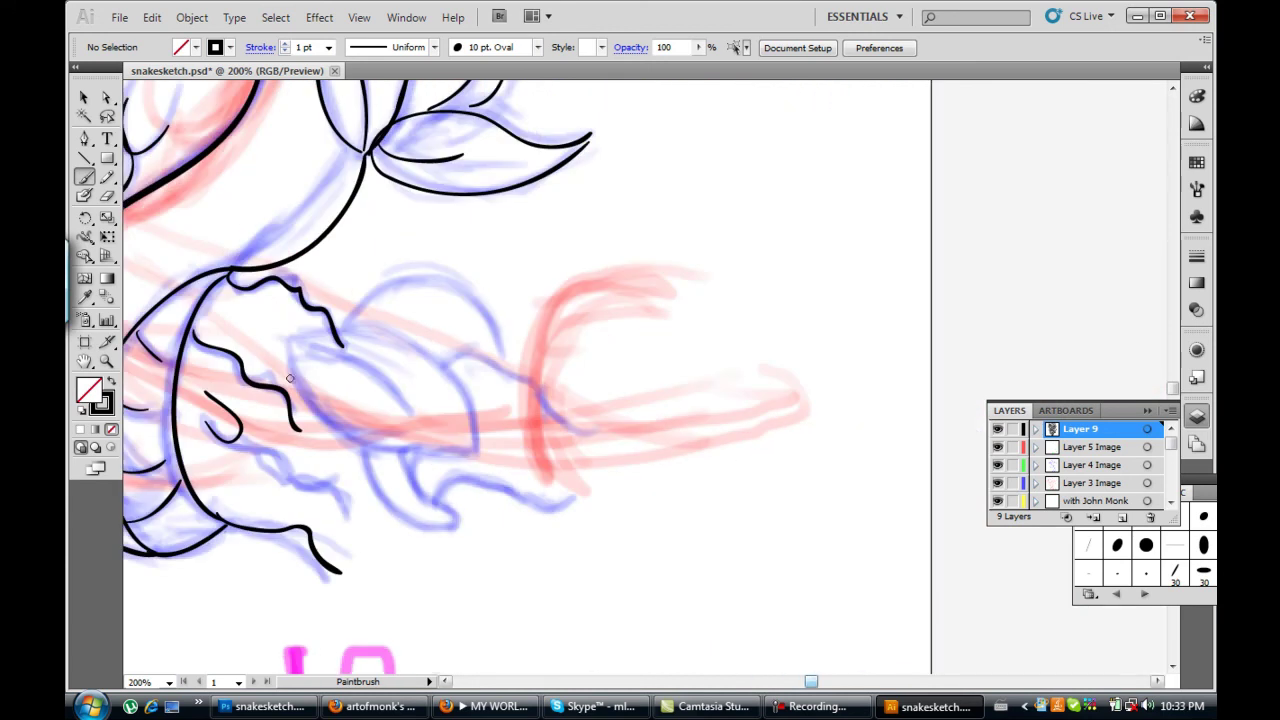
pyautogui.moveTo(296, 368); pyautogui.dragTo(483, 440)
pyautogui.moveTo(293, 370)
pyautogui.mouseDown()
pyautogui.moveTo(476, 444)
pyautogui.moveTo(414, 412)
pyautogui.mouseUp()
pyautogui.moveTo(343, 430); pyautogui.dragTo(463, 516)
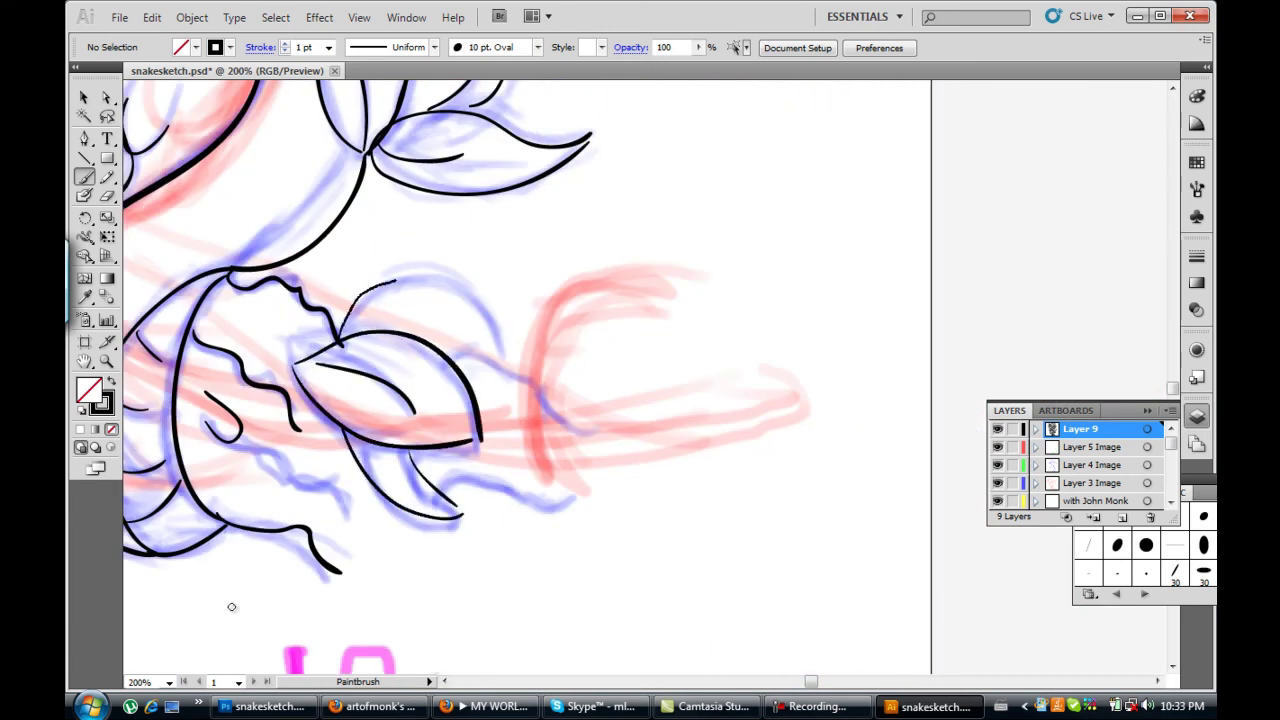
pyautogui.hotkey('ctrl', 'z')
pyautogui.moveTo(340, 330)
pyautogui.mouseDown()
pyautogui.moveTo(500, 345)
pyautogui.moveTo(590, 414)
pyautogui.mouseUp()
pyautogui.moveTo(442, 470); pyautogui.dragTo(596, 482)
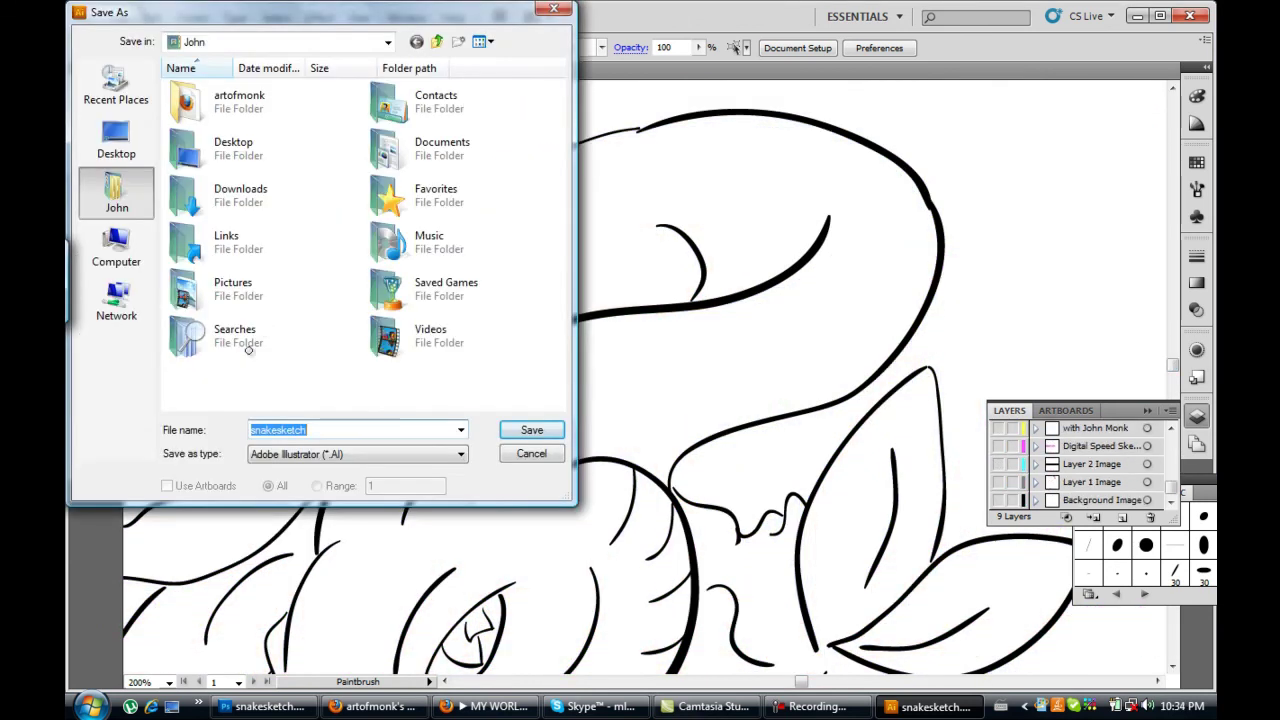
# Step: Save the line art as snakesketch in Adobe Illustrator (*.AI) format
pyautogui.press('Return')
pyautogui.press('Return')
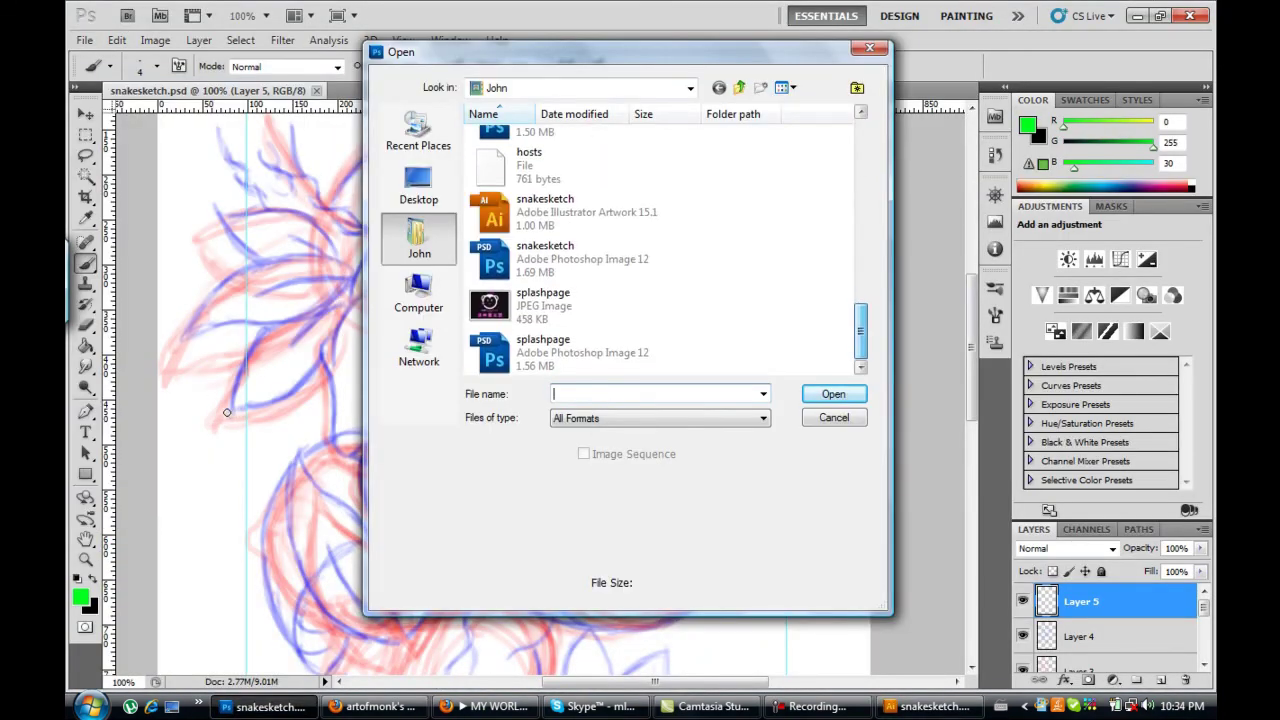
# Step: Place the snakesketch.ai line art in snakesketch.psd, scaled to about 30% over the sketch
pyautogui.press('Escape')
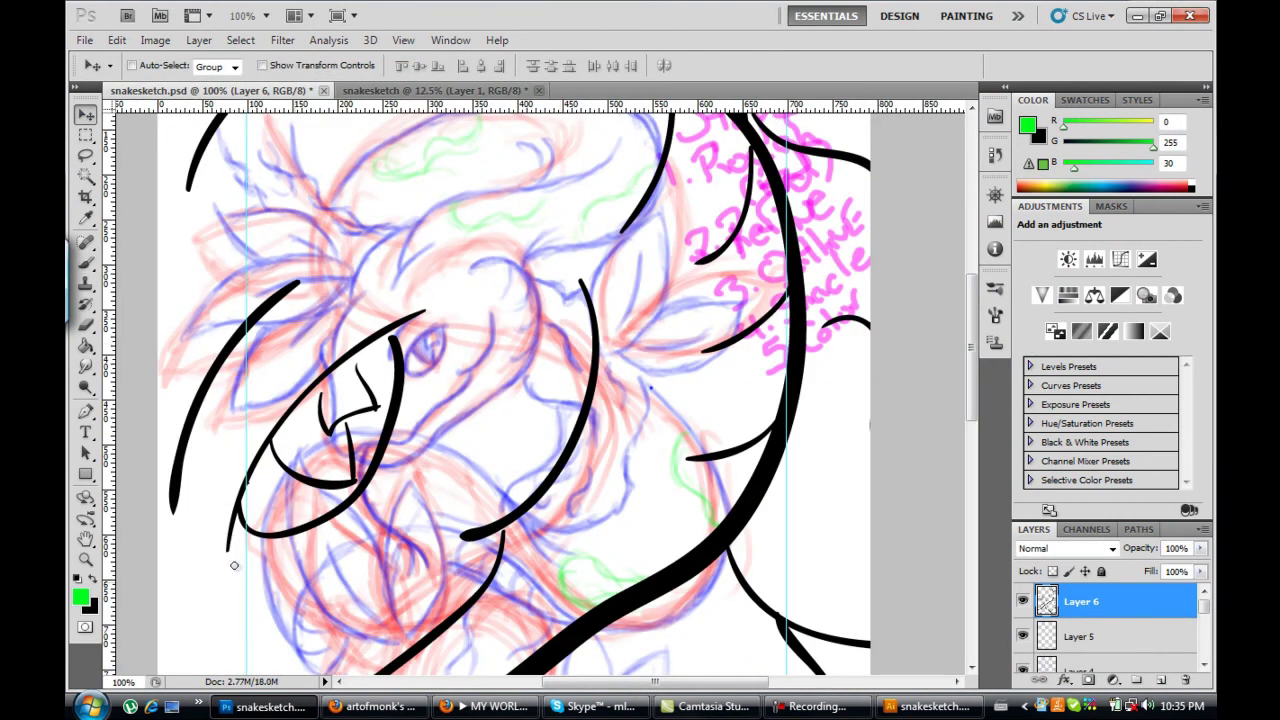
pyautogui.hotkey('ctrl', '0')
pyautogui.hotkey('ctrl', 't')
pyautogui.moveTo(470, 430)
pyautogui.mouseDown()
pyautogui.moveTo(436, 497)
pyautogui.moveTo(609, 390)
pyautogui.moveTo(590, 369)
pyautogui.mouseUp()
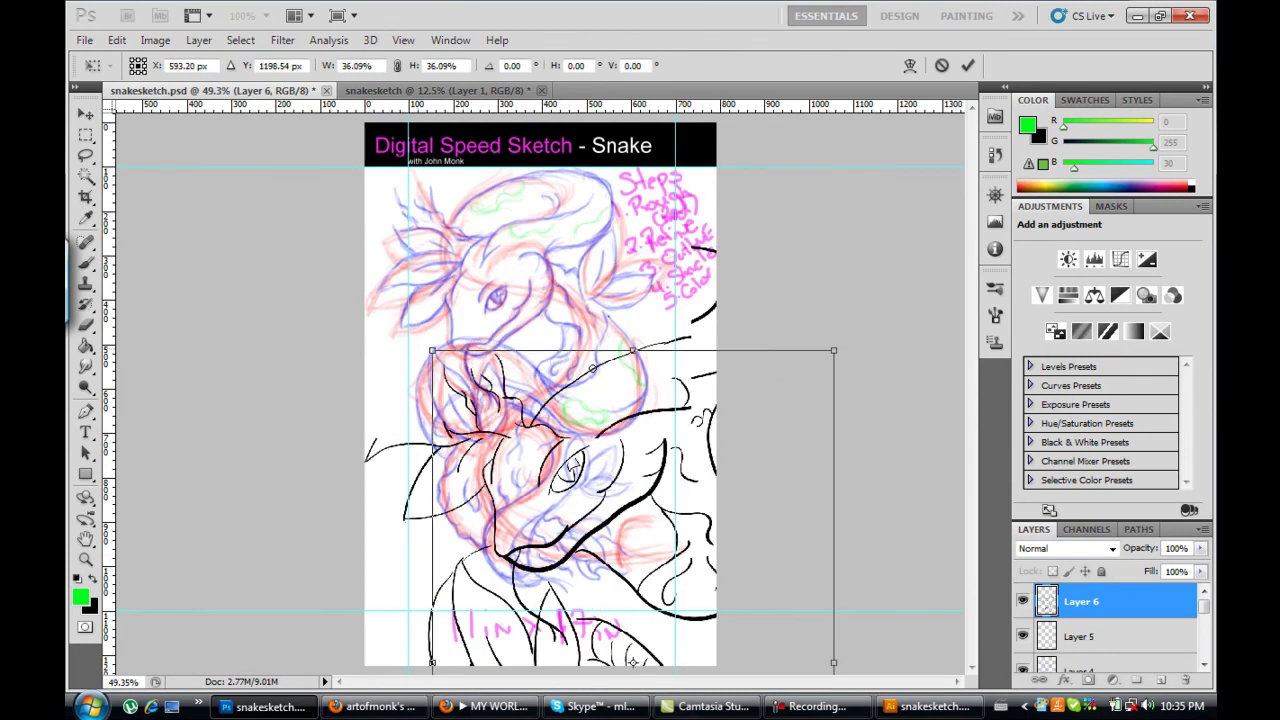
pyautogui.press('Return')
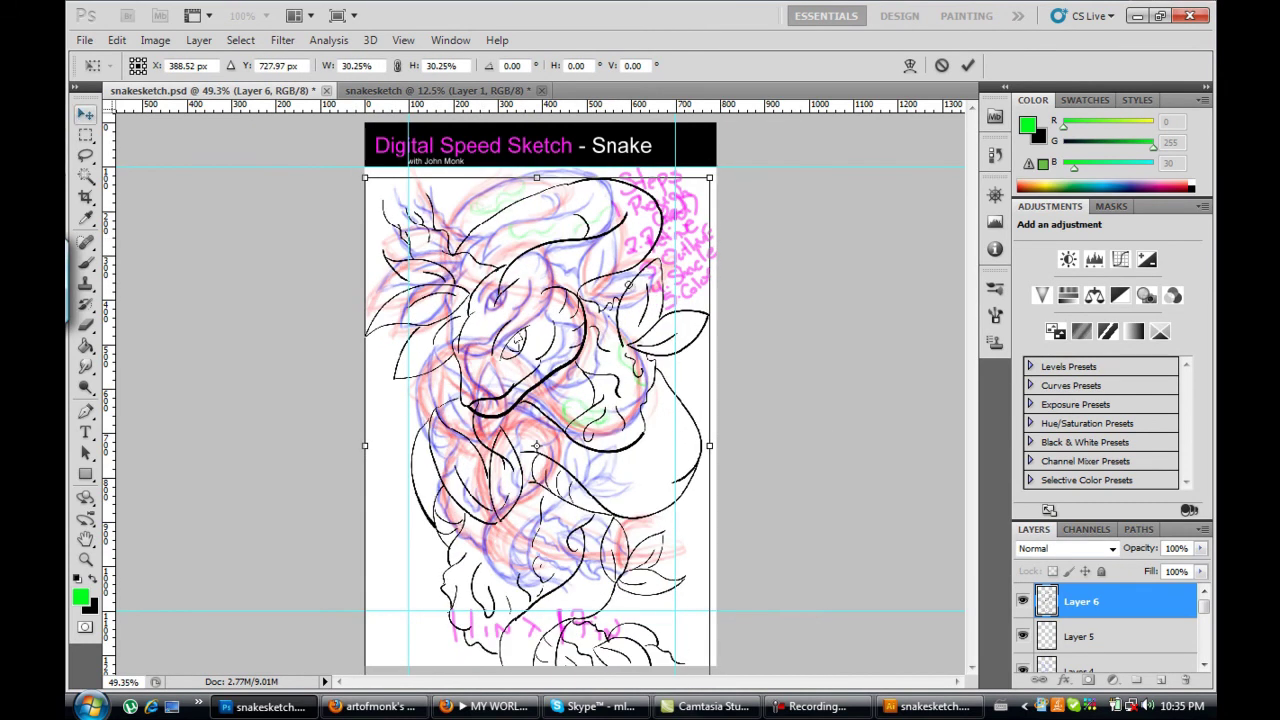